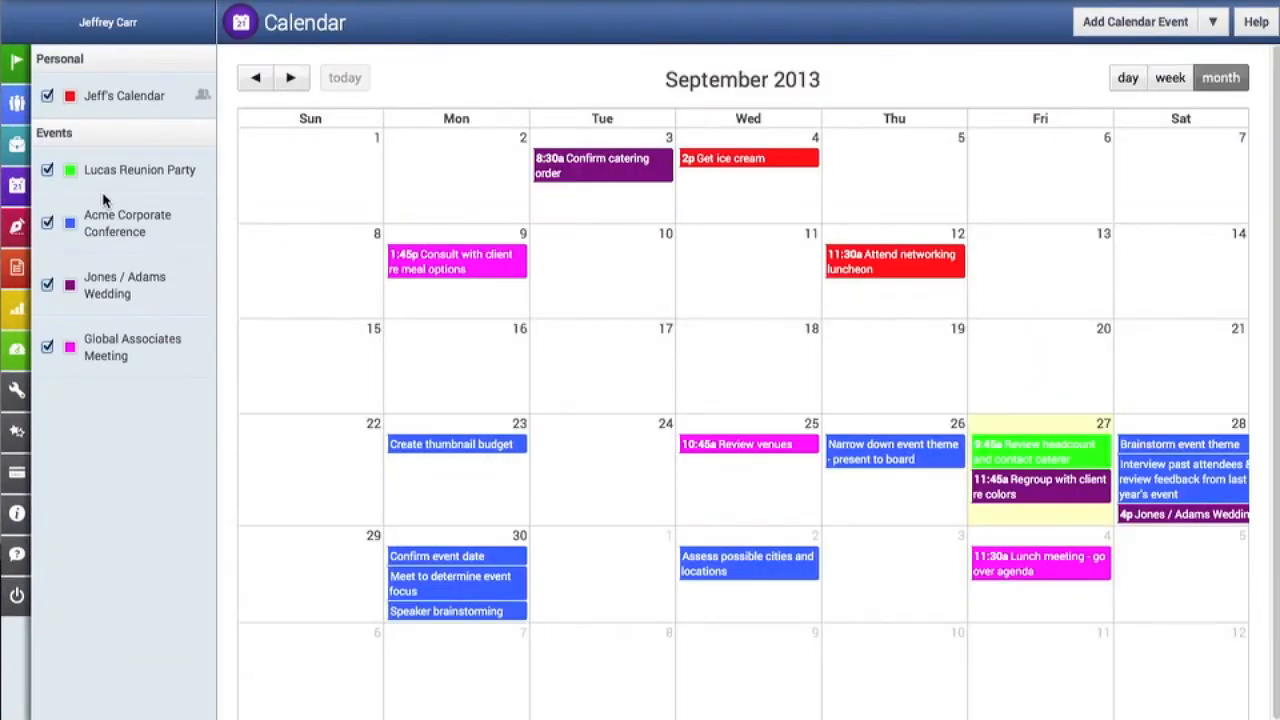
- Browse the months before and after September 2013 in the month view and return to September
click(295, 80)
click(257, 84)
click(257, 84)
click(296, 80)
- Show the calendar by week, look through the hours, and advance to the week of Sep 22 to Sep 28 2013
click(1172, 79)
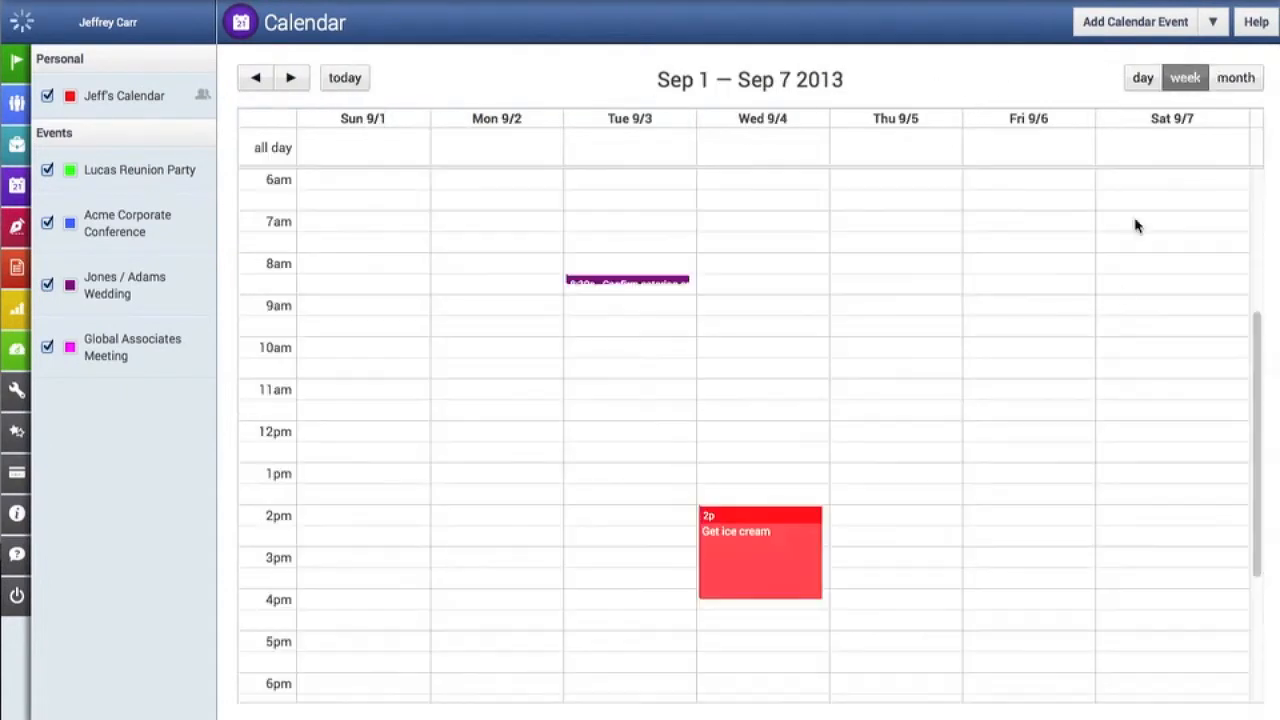
scroll(1114, 289, down, 5)
scroll(1117, 290, up, 5)
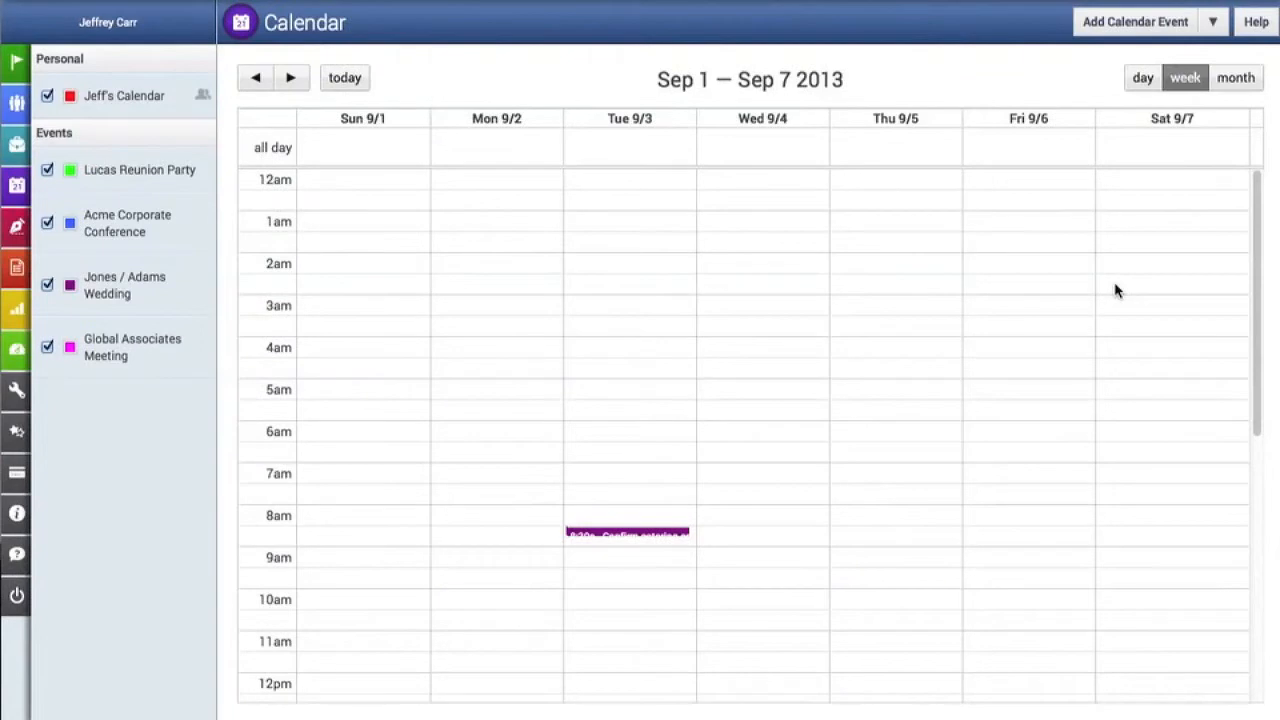
scroll(1117, 291, down, 2)
click(292, 80)
click(292, 80)
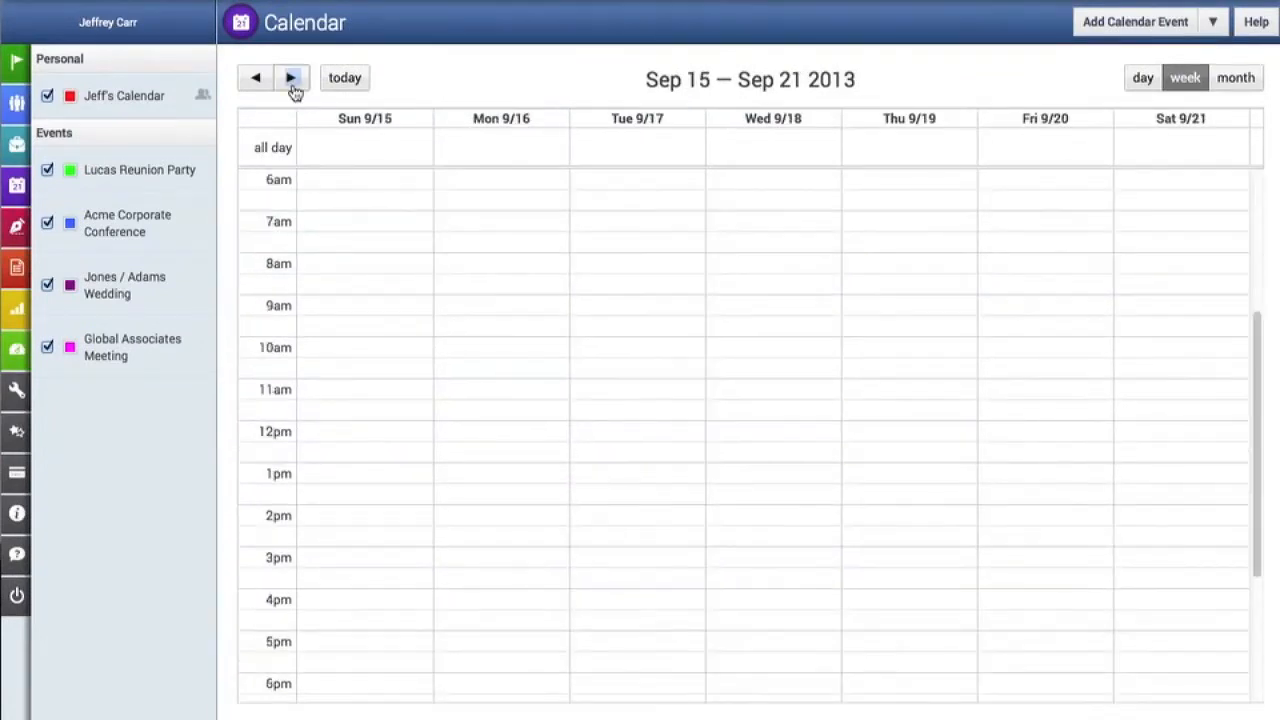
click(292, 80)
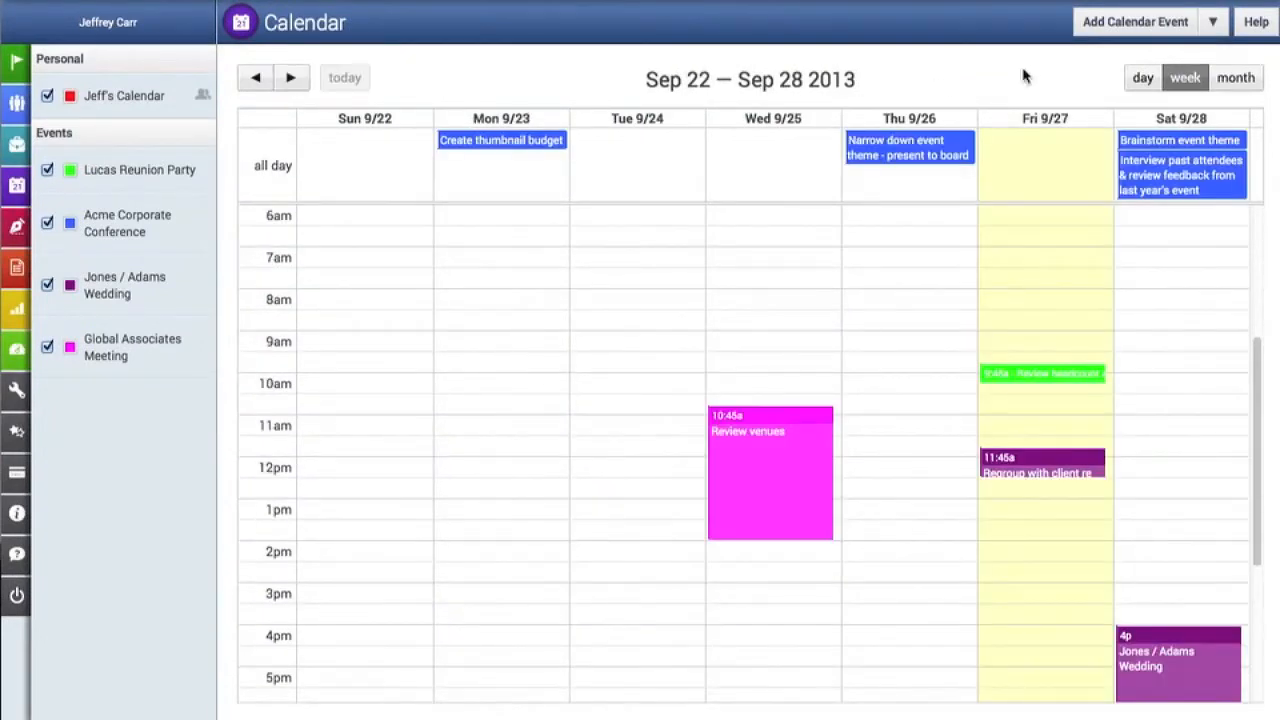
- Examine the calendar by day, including the full schedule for Saturday, Sep 28, 2013, and return to the month view
click(1142, 79)
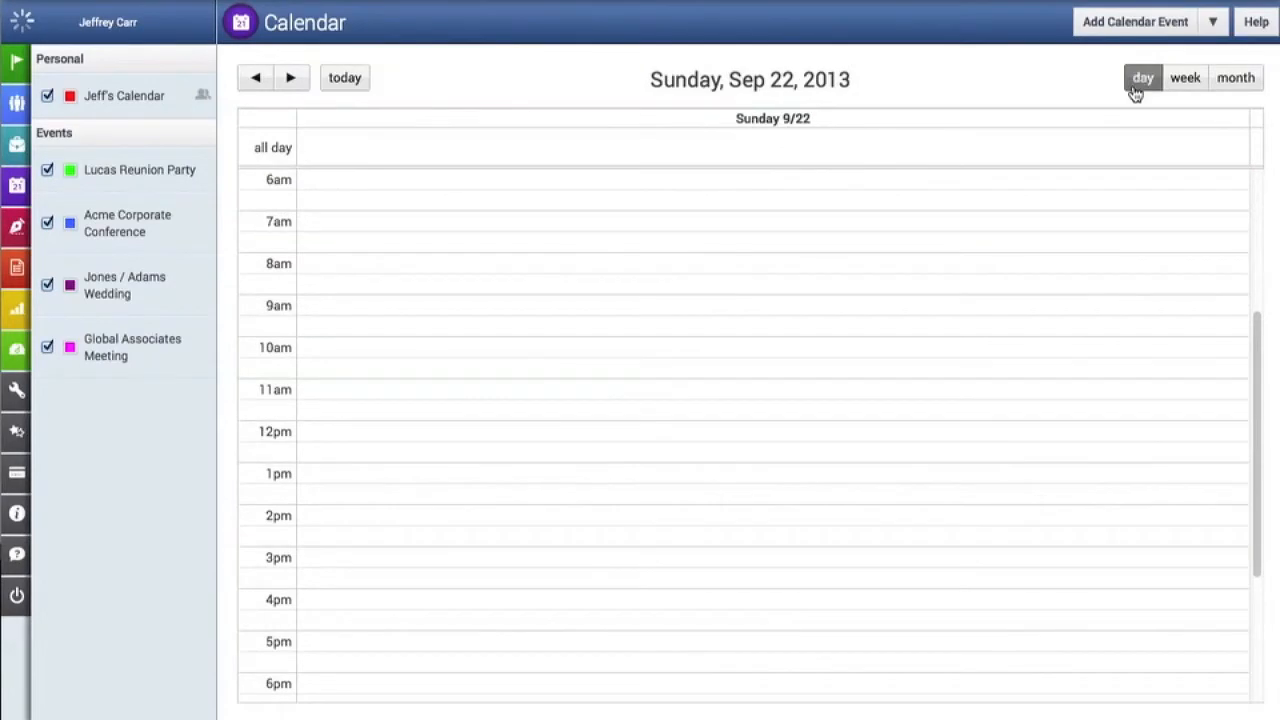
click(255, 82)
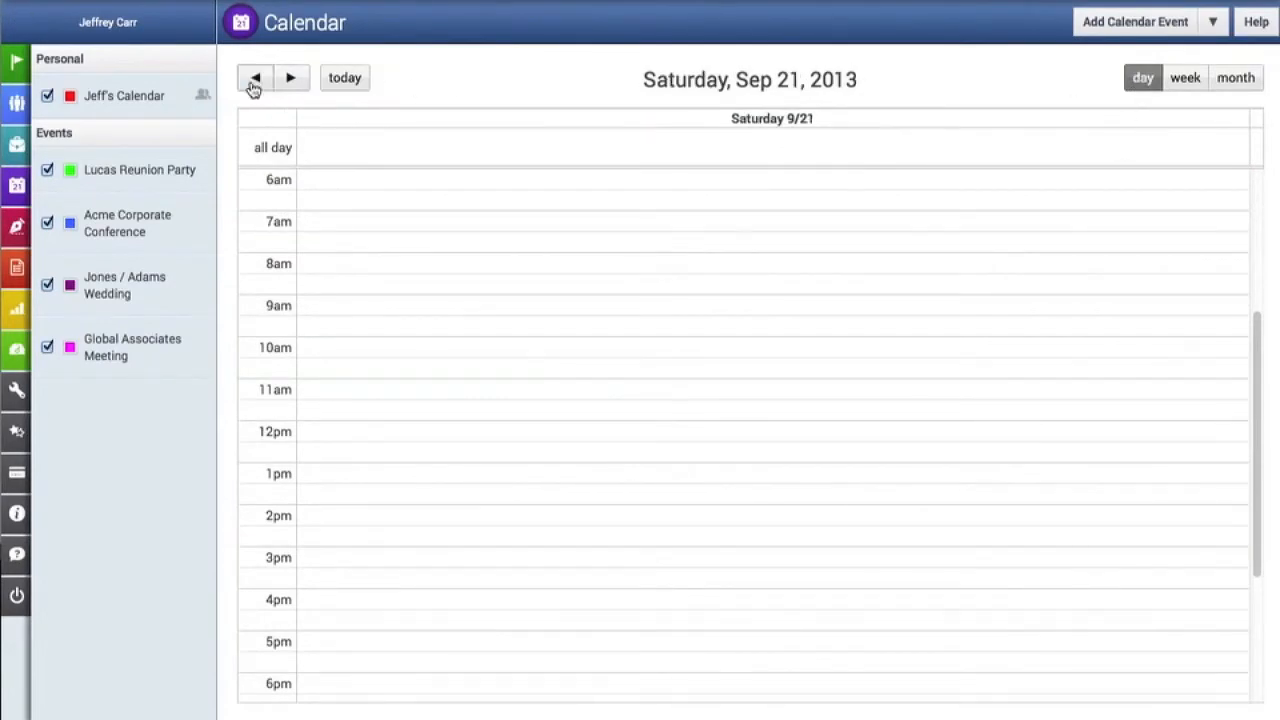
click(343, 78)
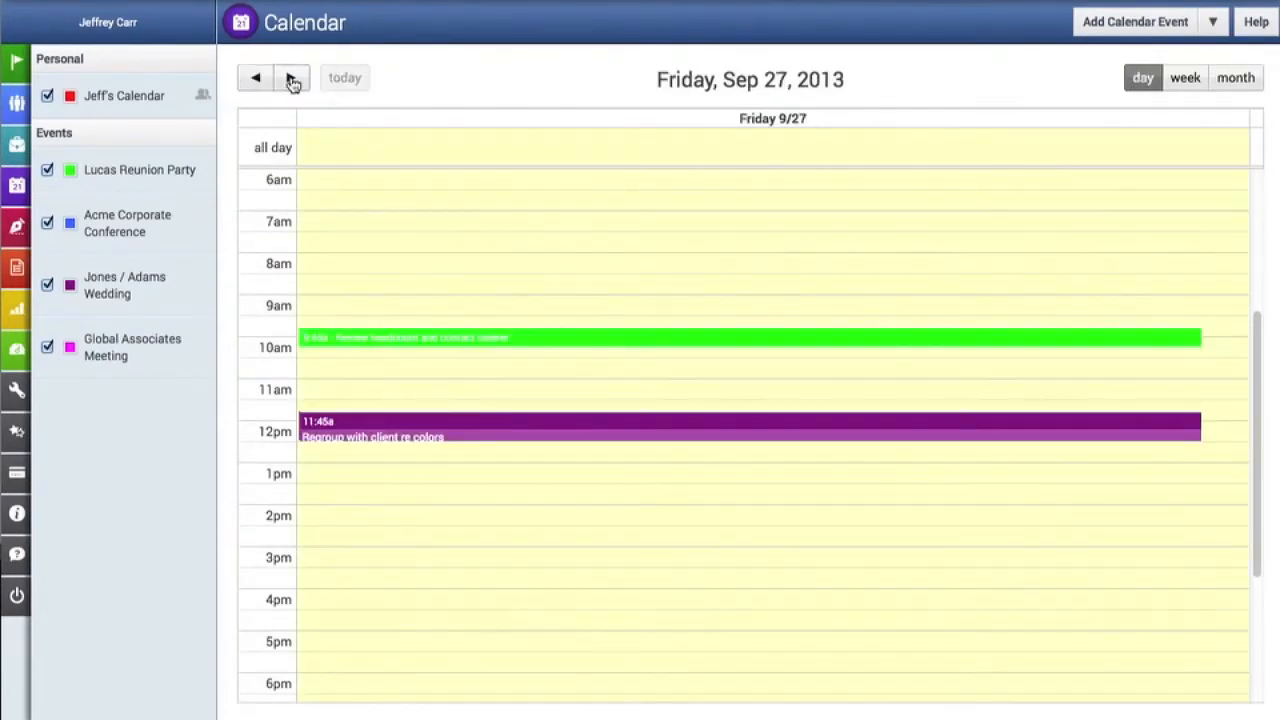
click(291, 79)
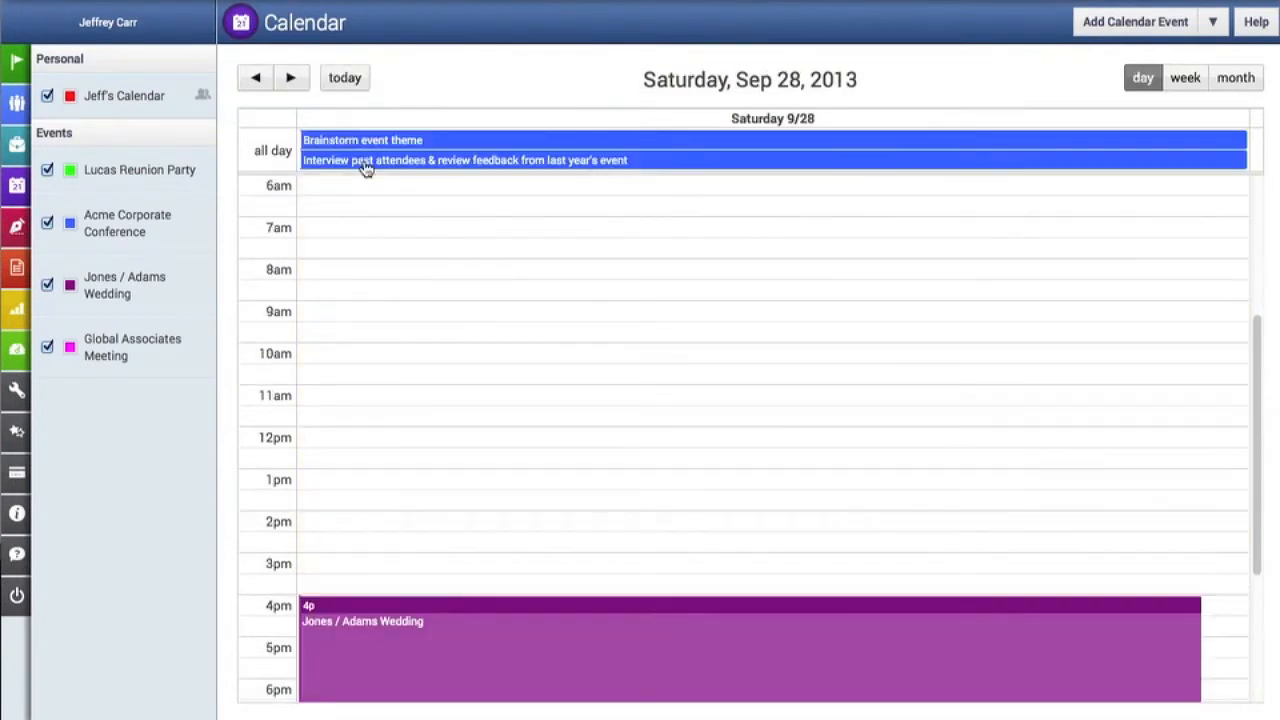
scroll(374, 257, down, 3)
scroll(374, 257, up, 5)
scroll(374, 257, down, 5)
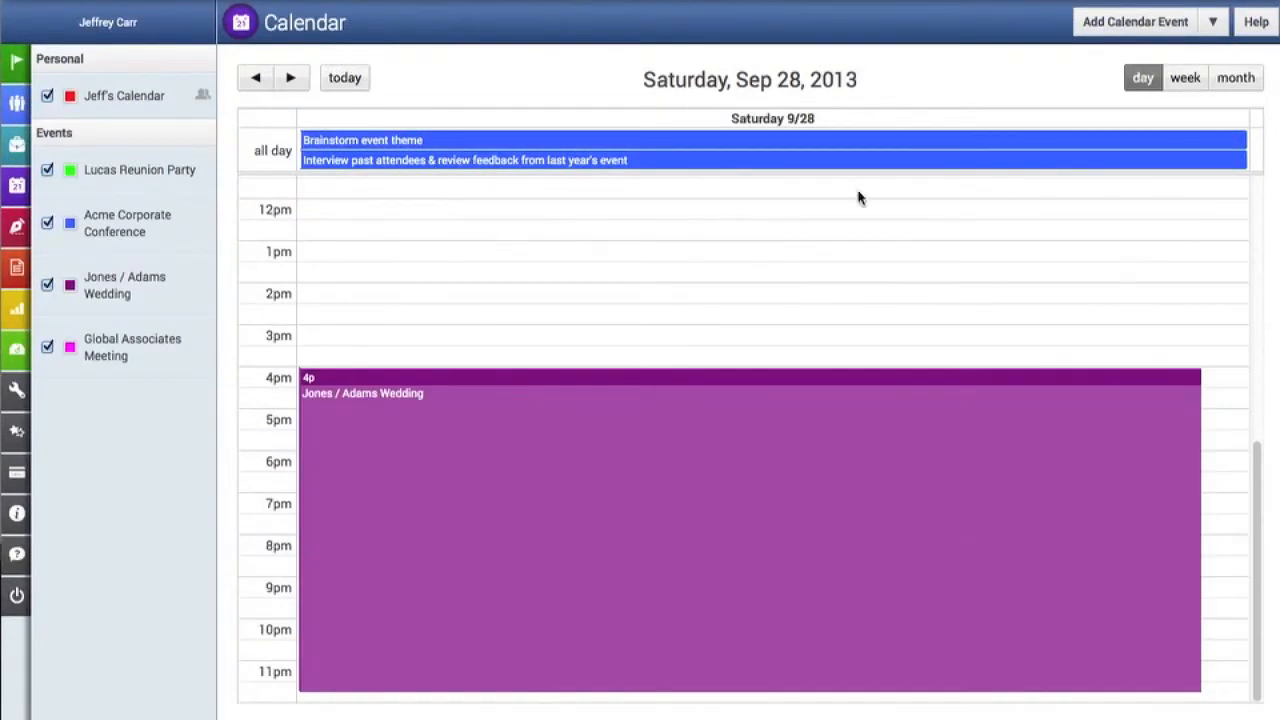
click(1243, 84)
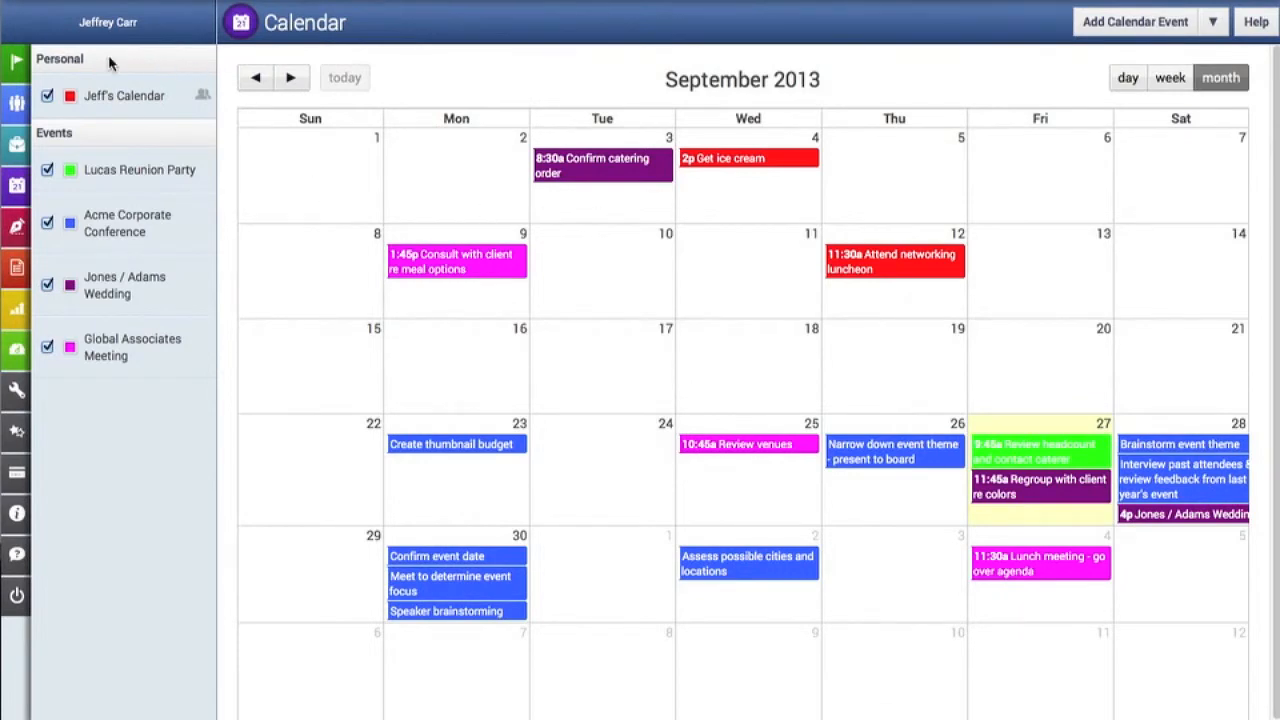
- Change the color of the calendar under Personal to dark green
mouse_move(50, 127)
click(70, 98)
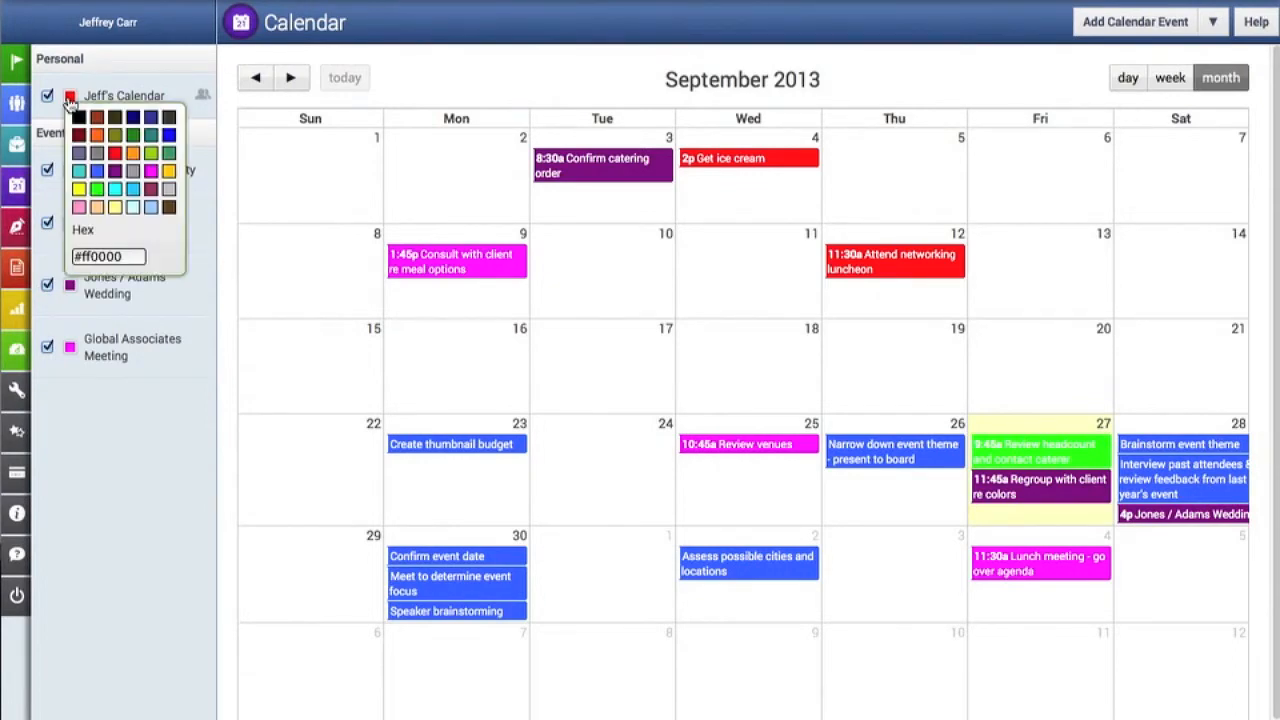
click(133, 136)
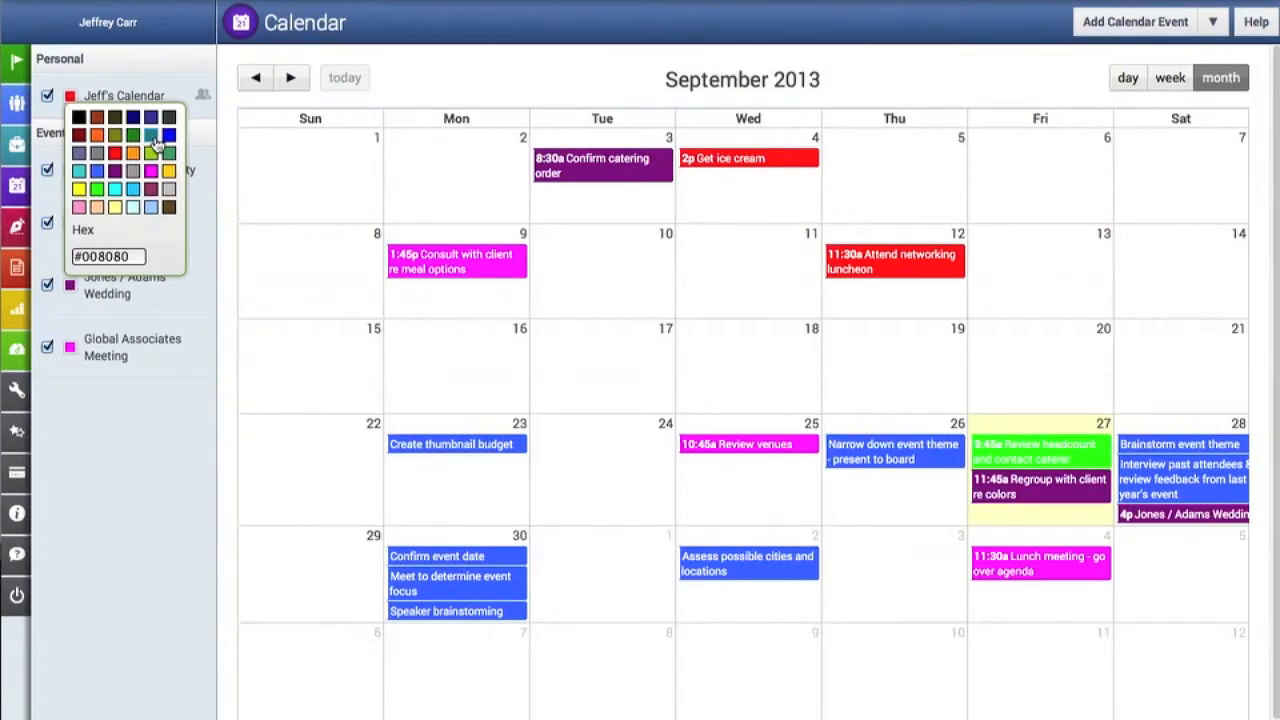
click(131, 140)
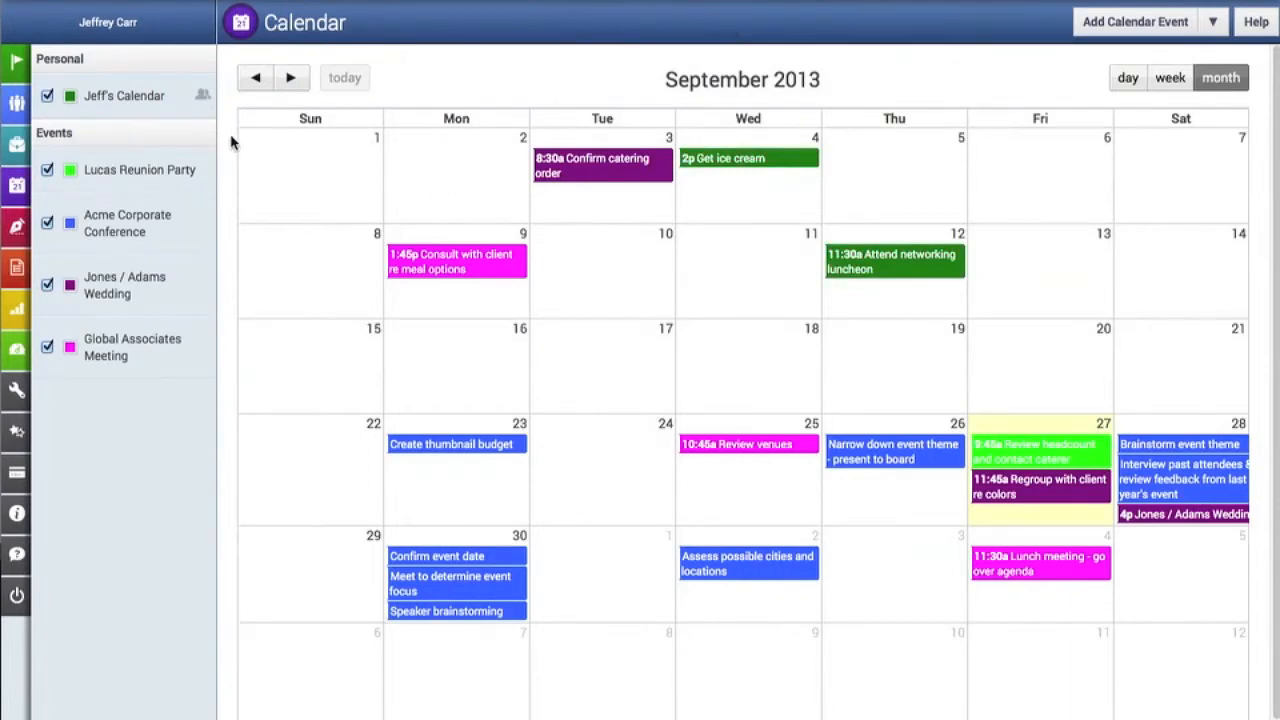
- Share the personal calendar with one more contact from the contact list and save the sharing settings
click(204, 97)
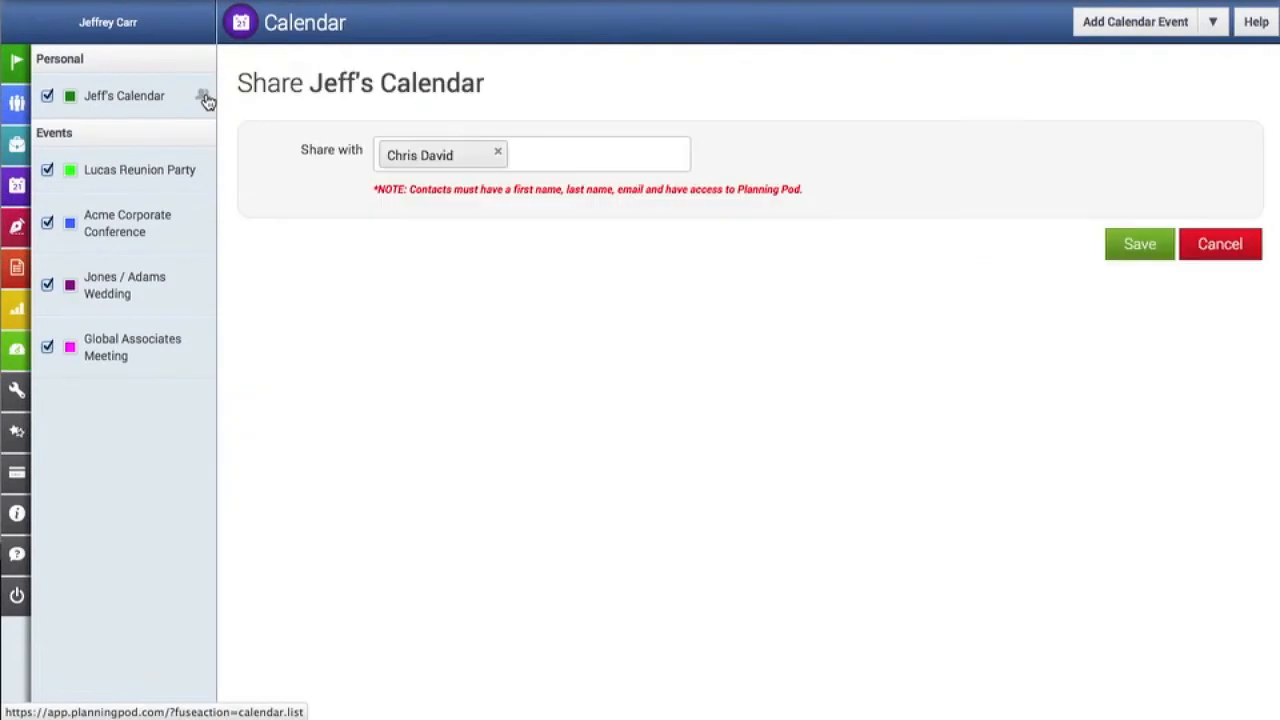
click(542, 157)
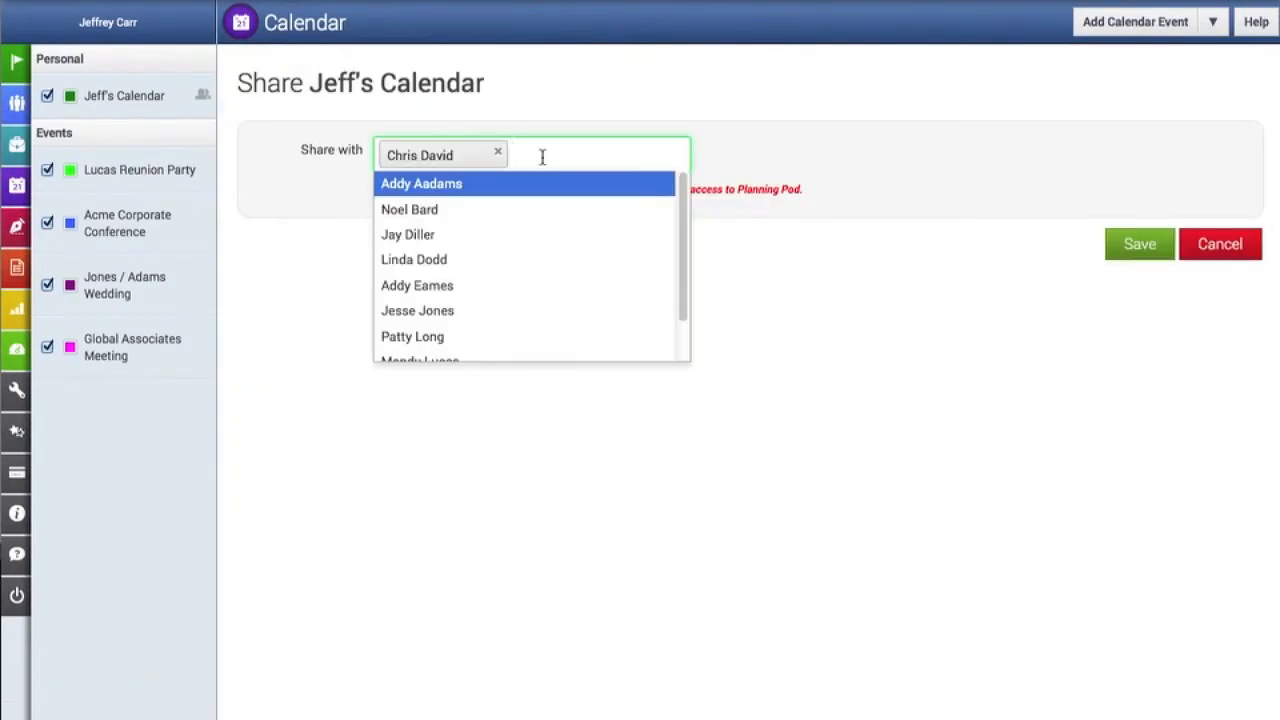
click(423, 235)
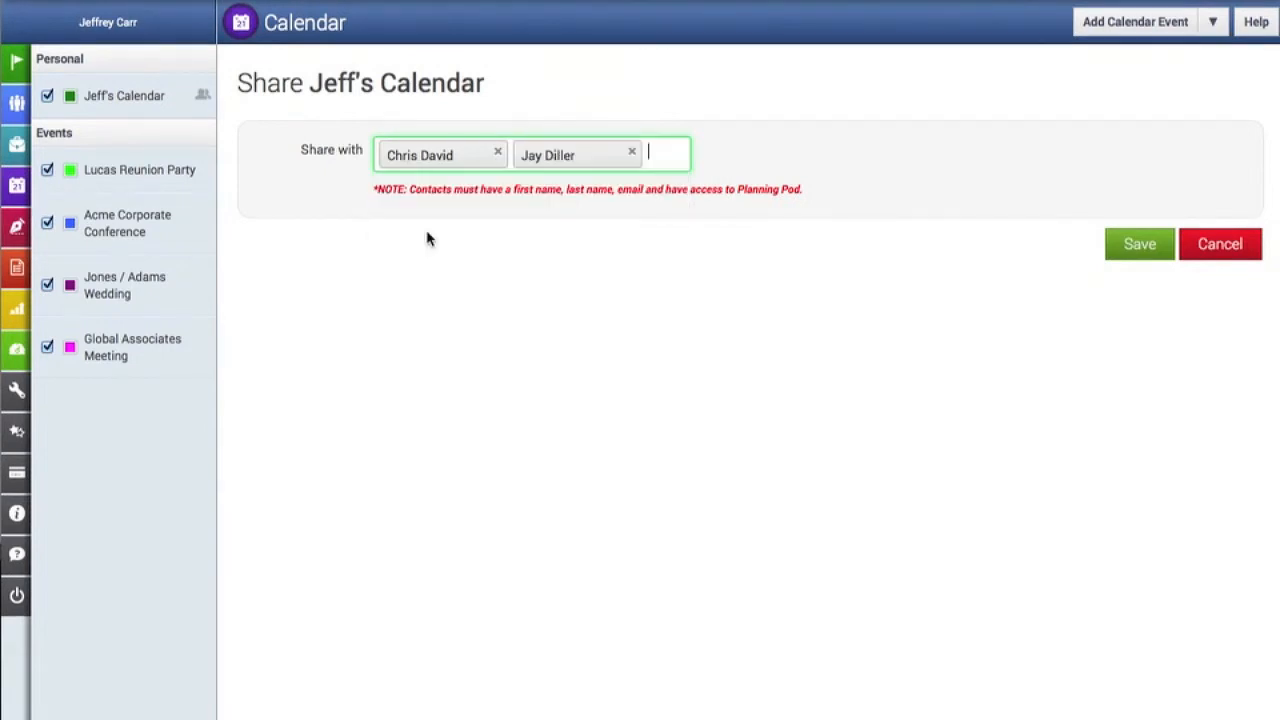
click(1124, 252)
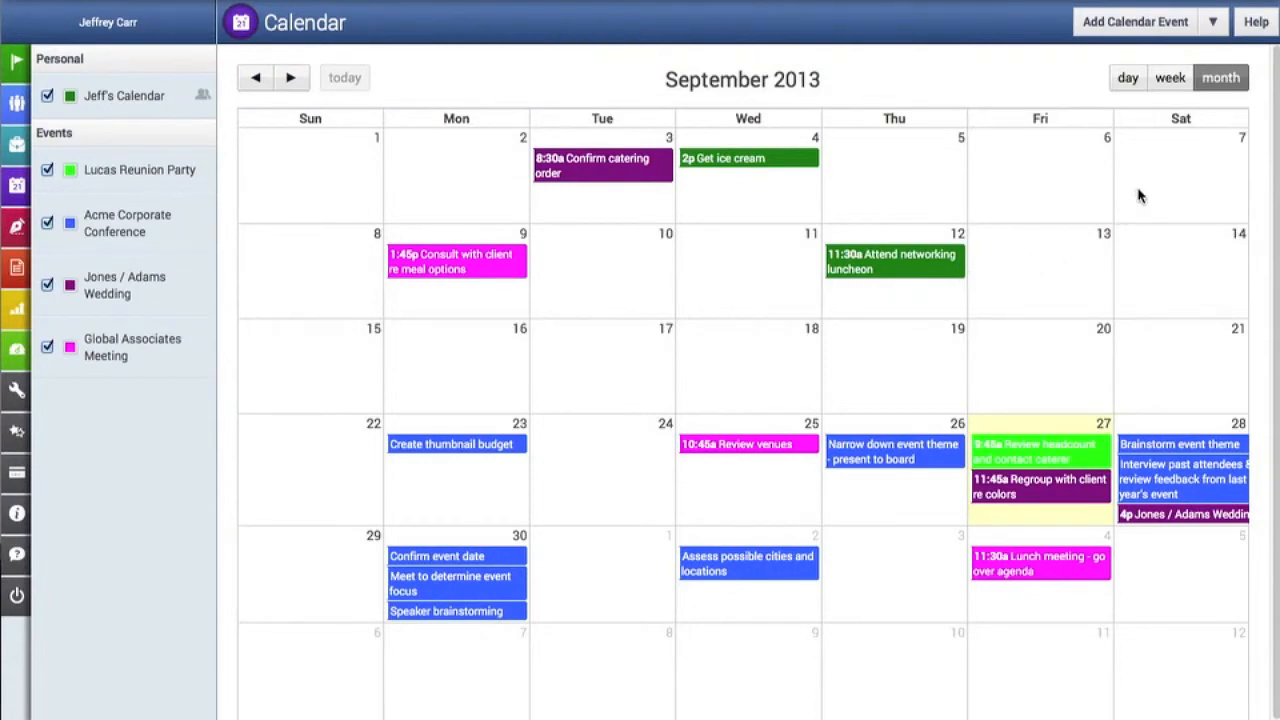
- Add another personal calendar named "Company Calendar" in the calendar management form
click(1214, 23)
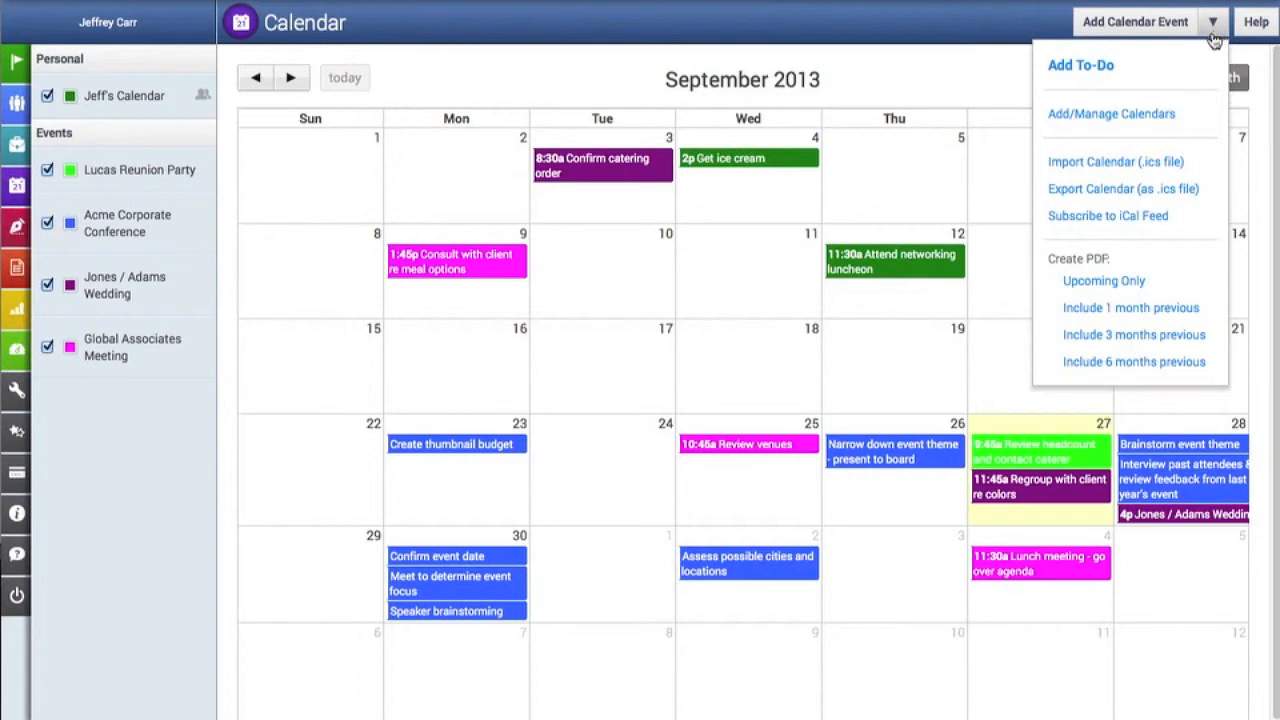
click(1171, 124)
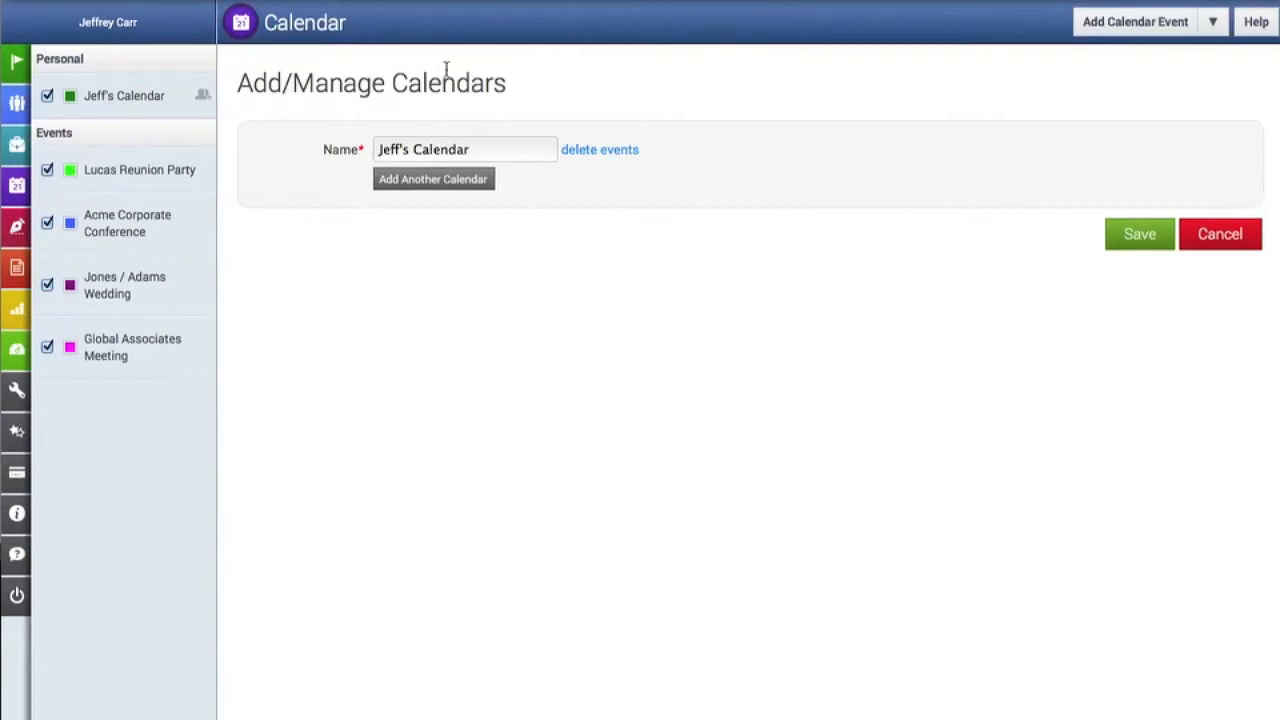
click(430, 179)
click(420, 180)
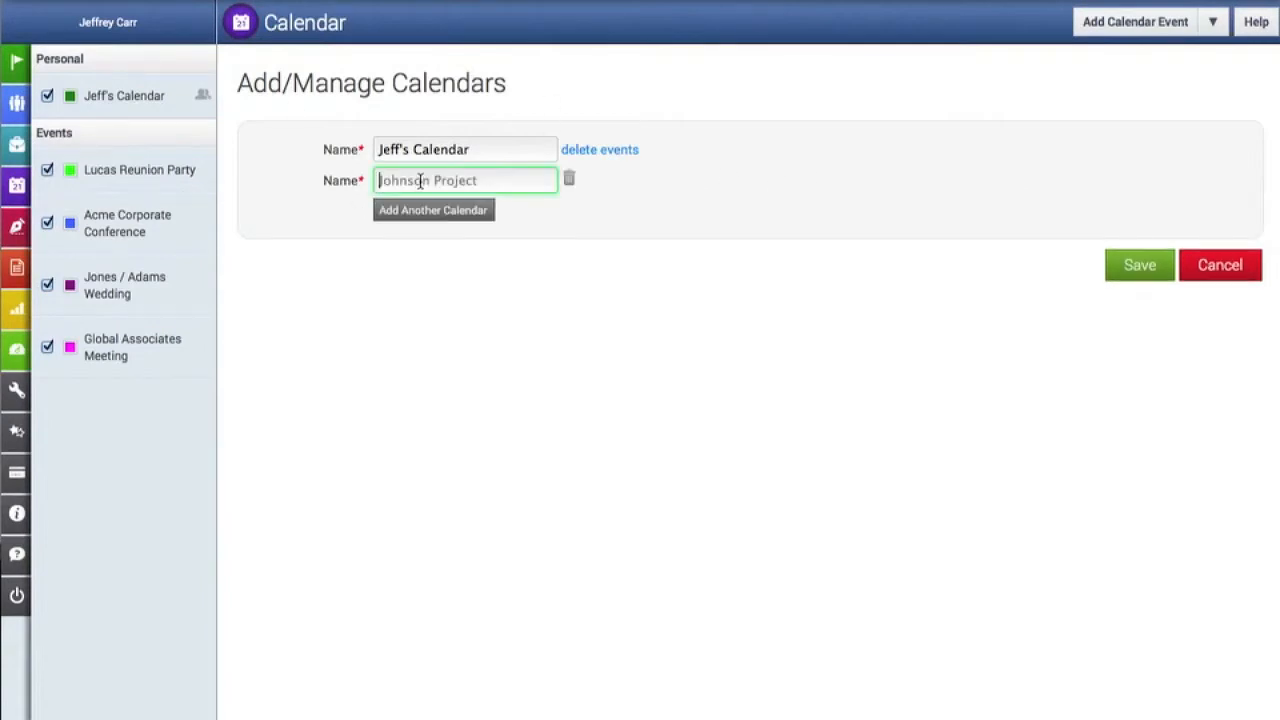
text(Company )
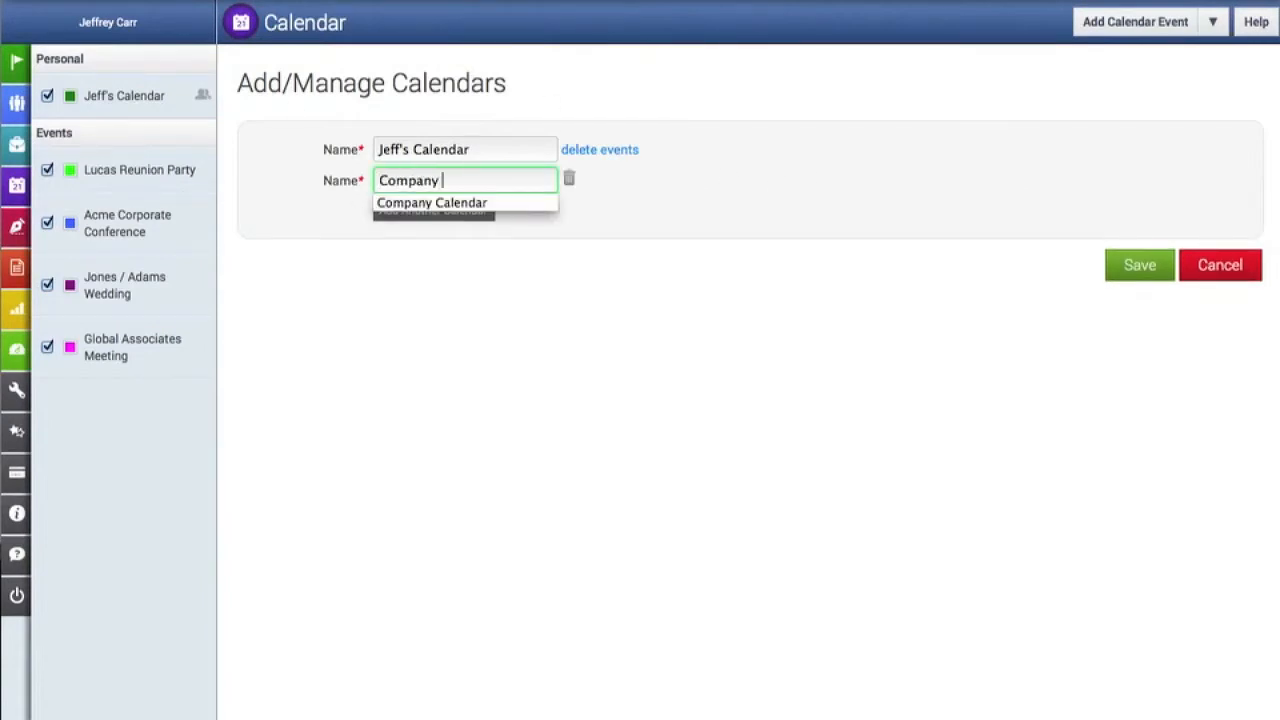
text(Calendar)
click(648, 281)
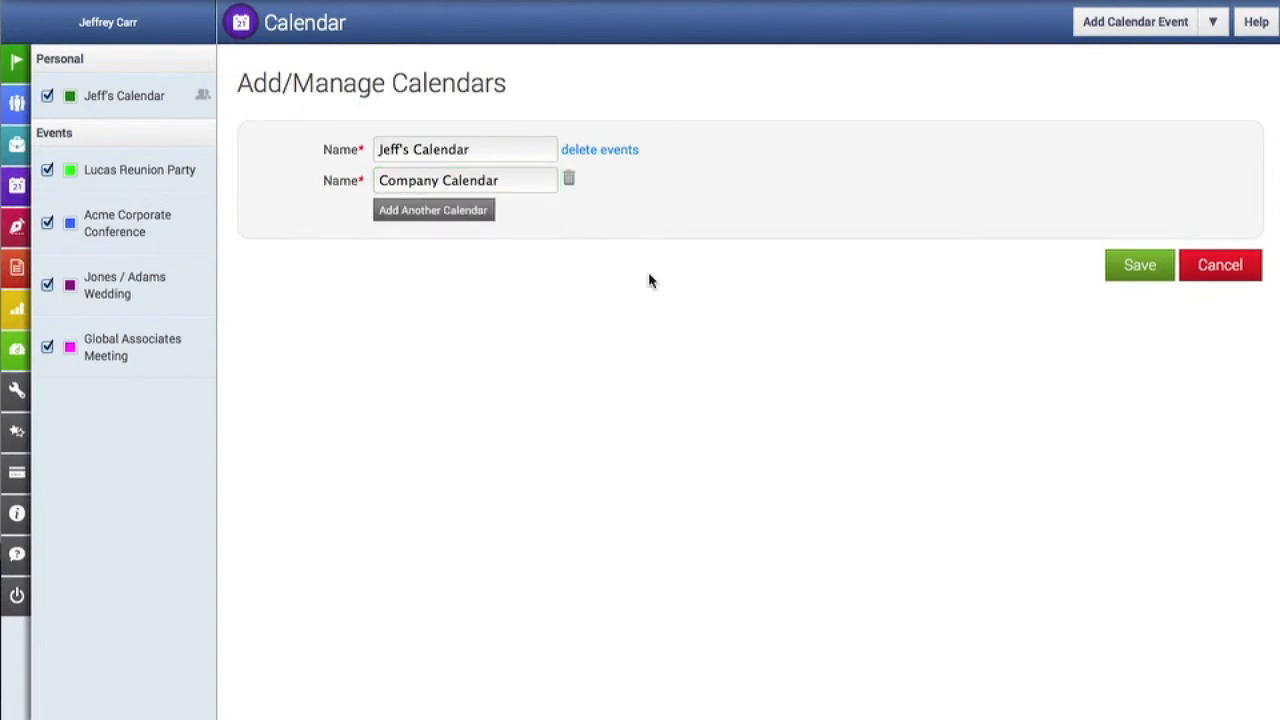
- Add a further calendar named "Prospecting Calendar" and save the calendar list
click(453, 212)
text(Prospecting Calendar)
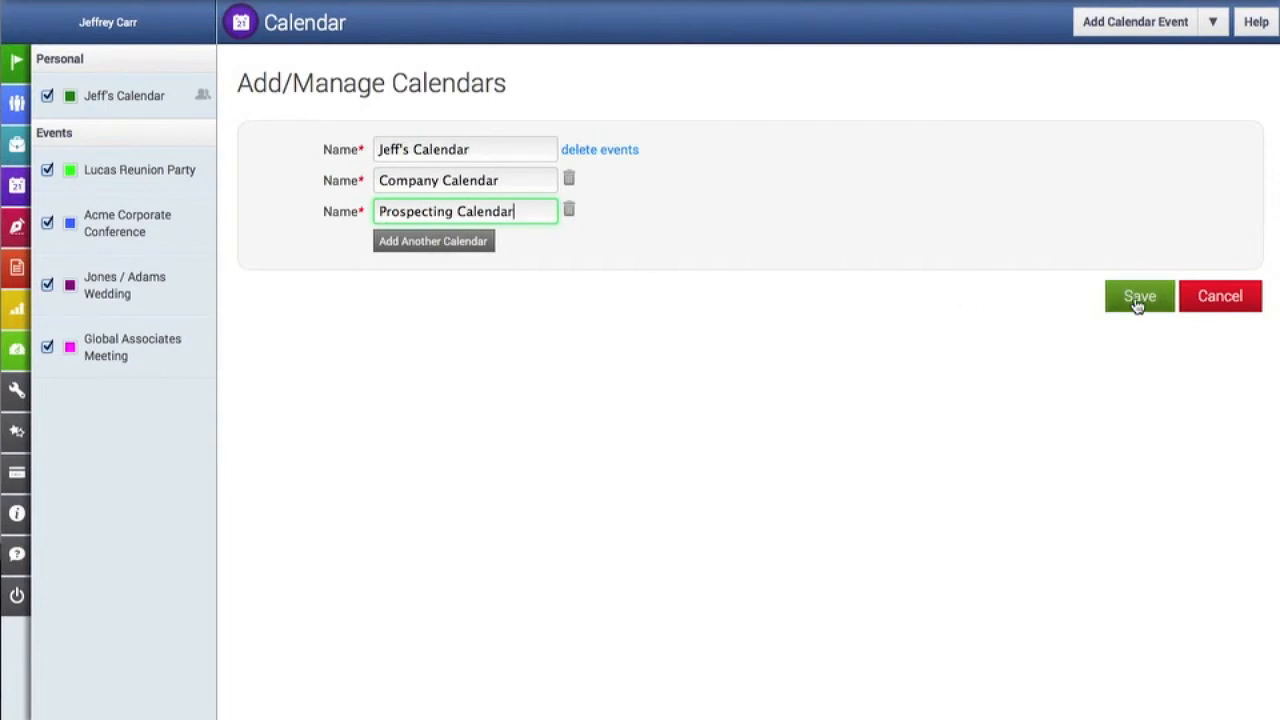
click(1137, 305)
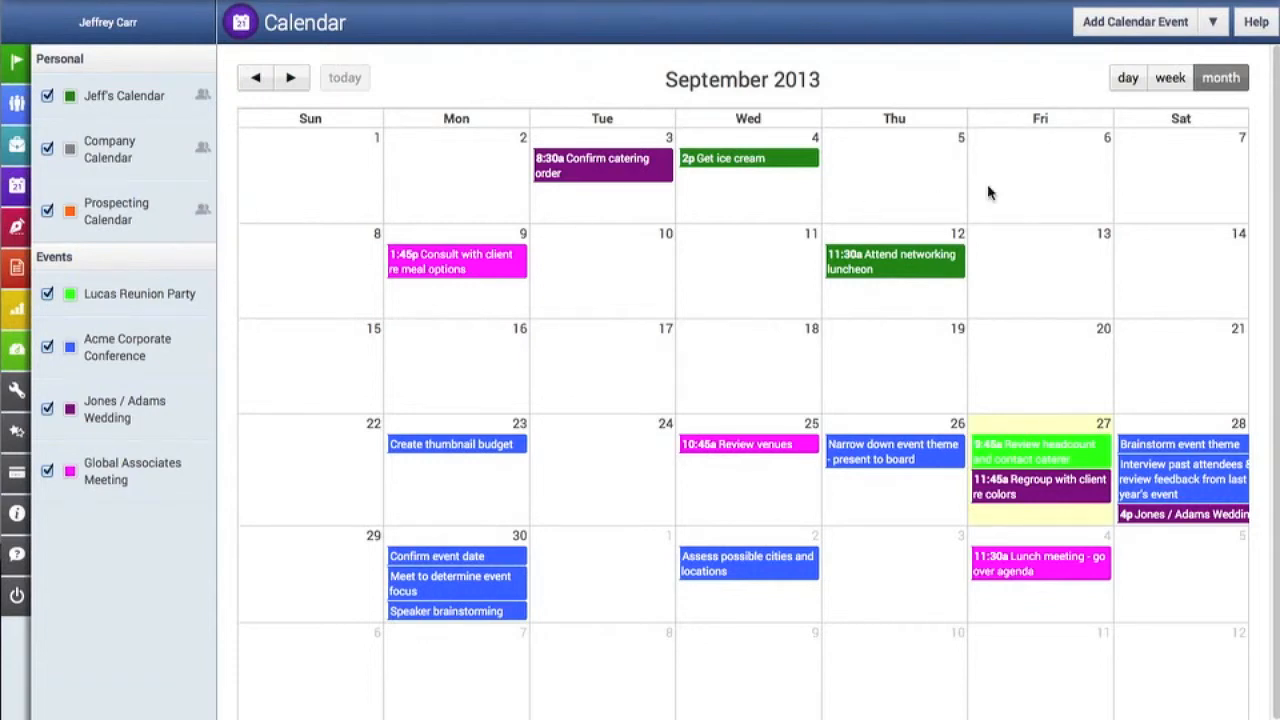
- Import the events from AAA-Calendar.ics into the Company Calendar
click(1212, 25)
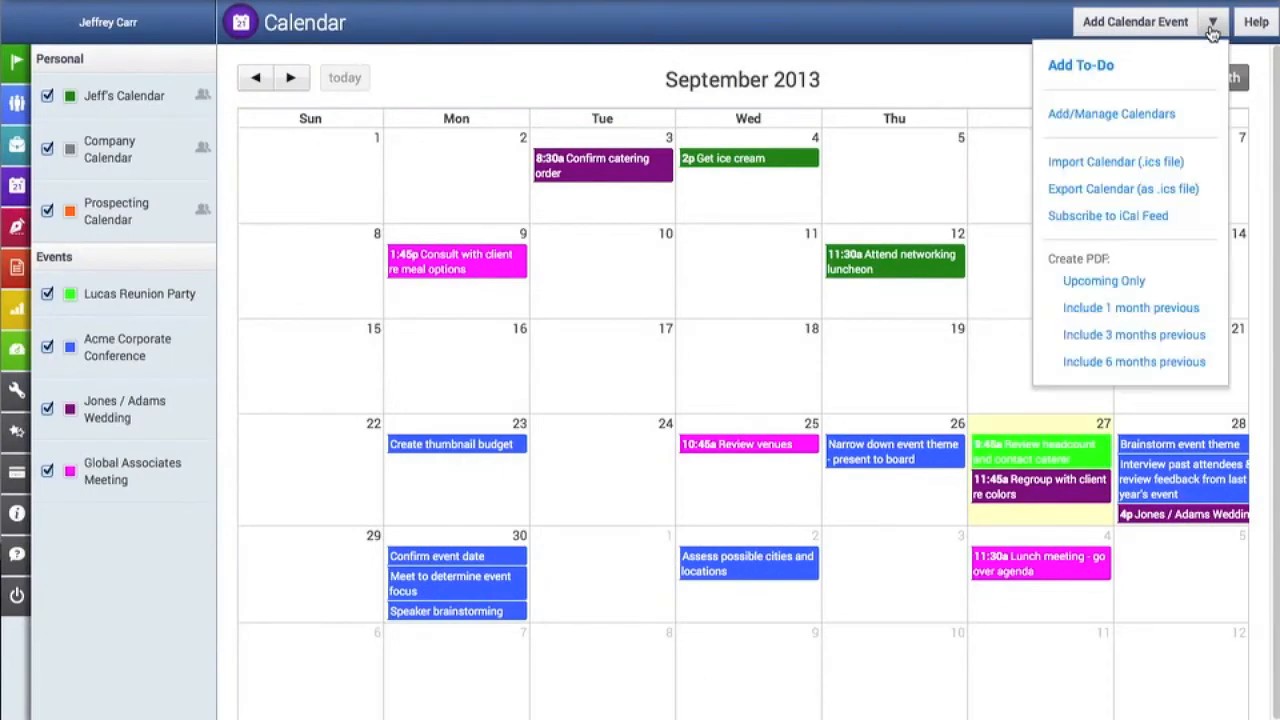
click(1181, 168)
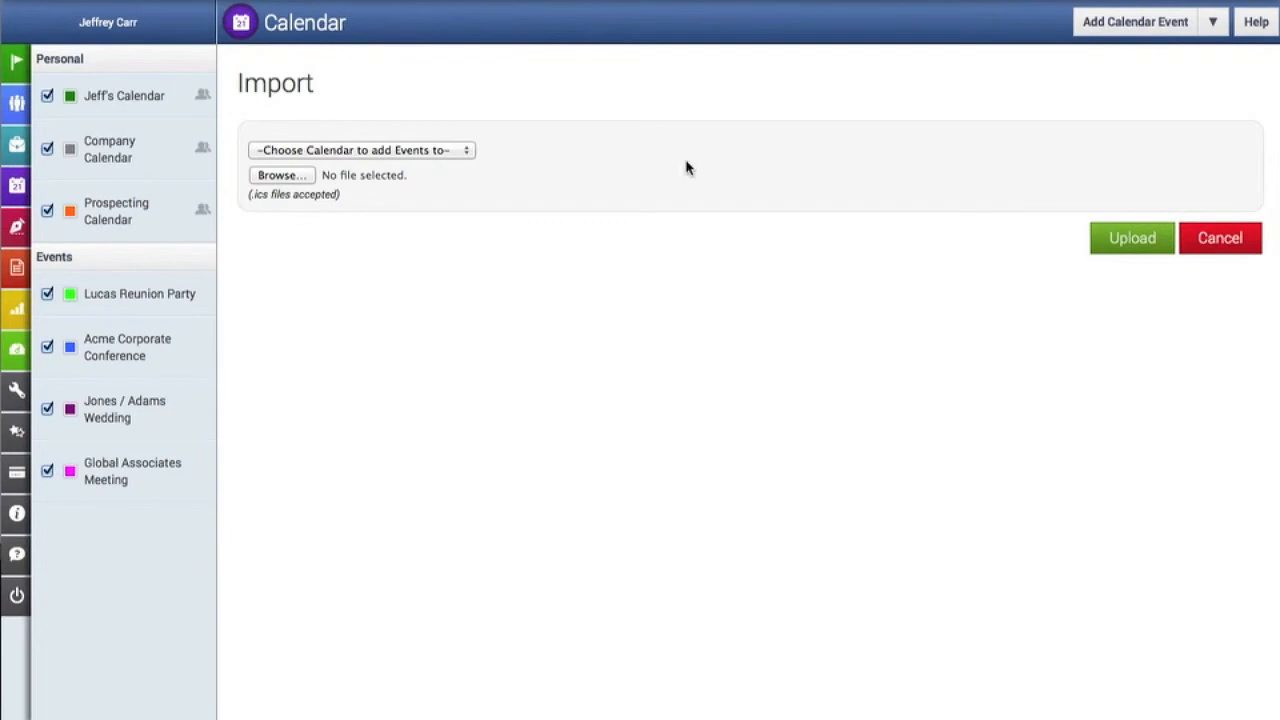
click(443, 156)
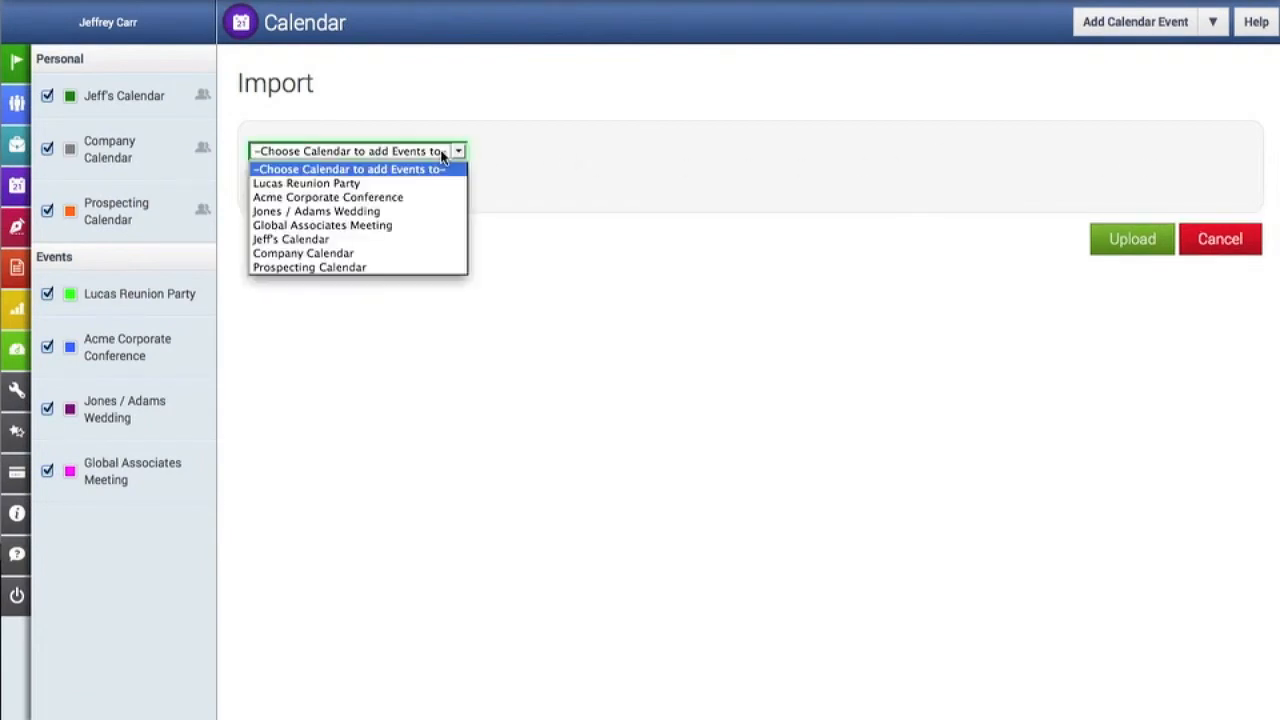
click(367, 258)
click(301, 176)
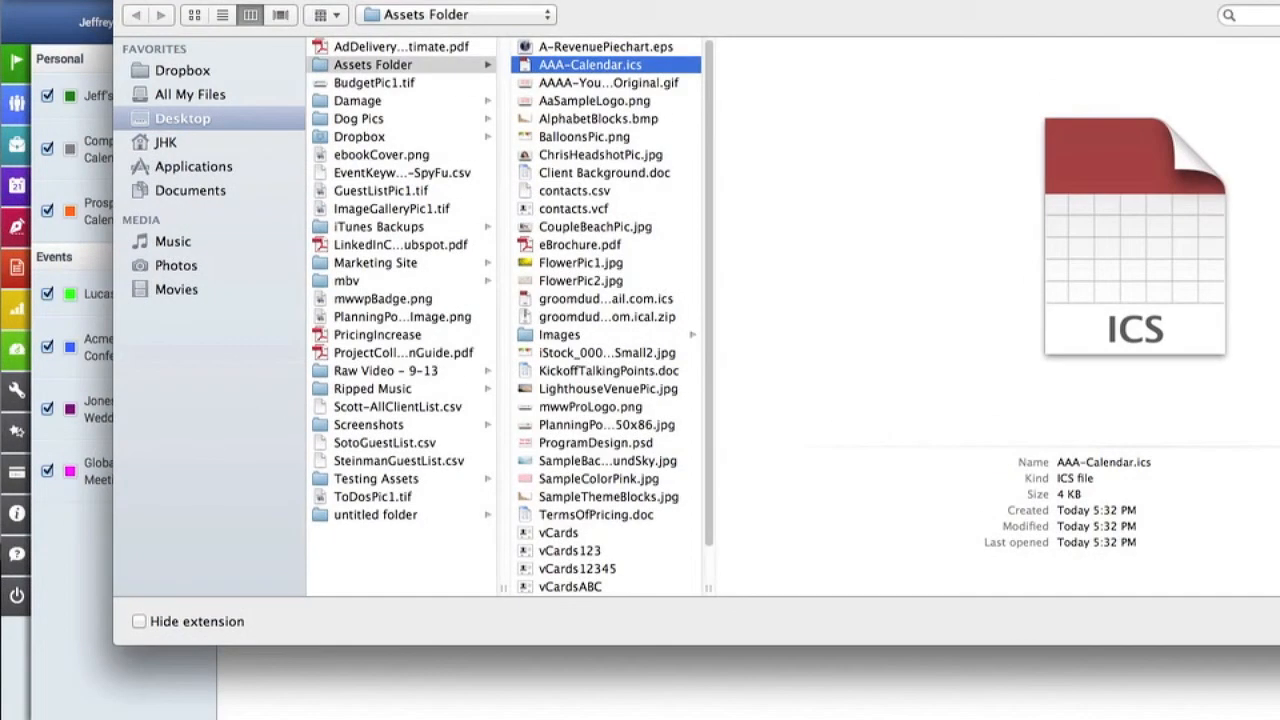
key(Return)
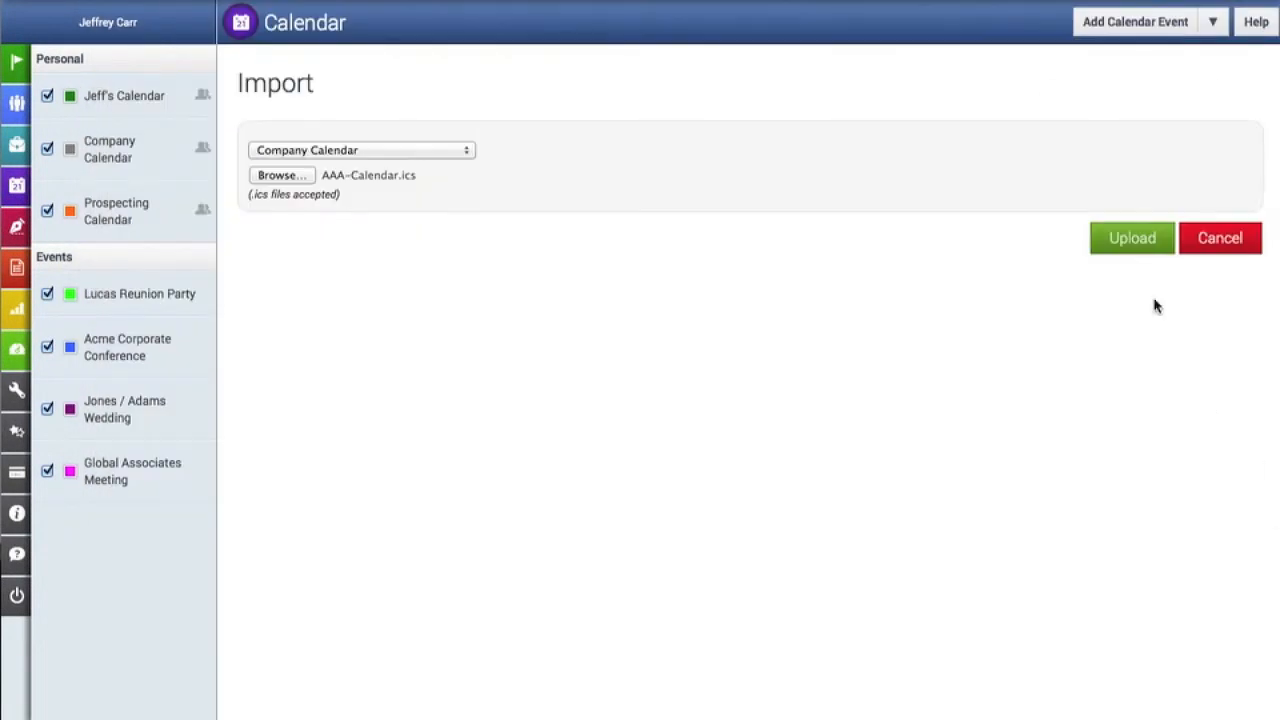
click(1134, 240)
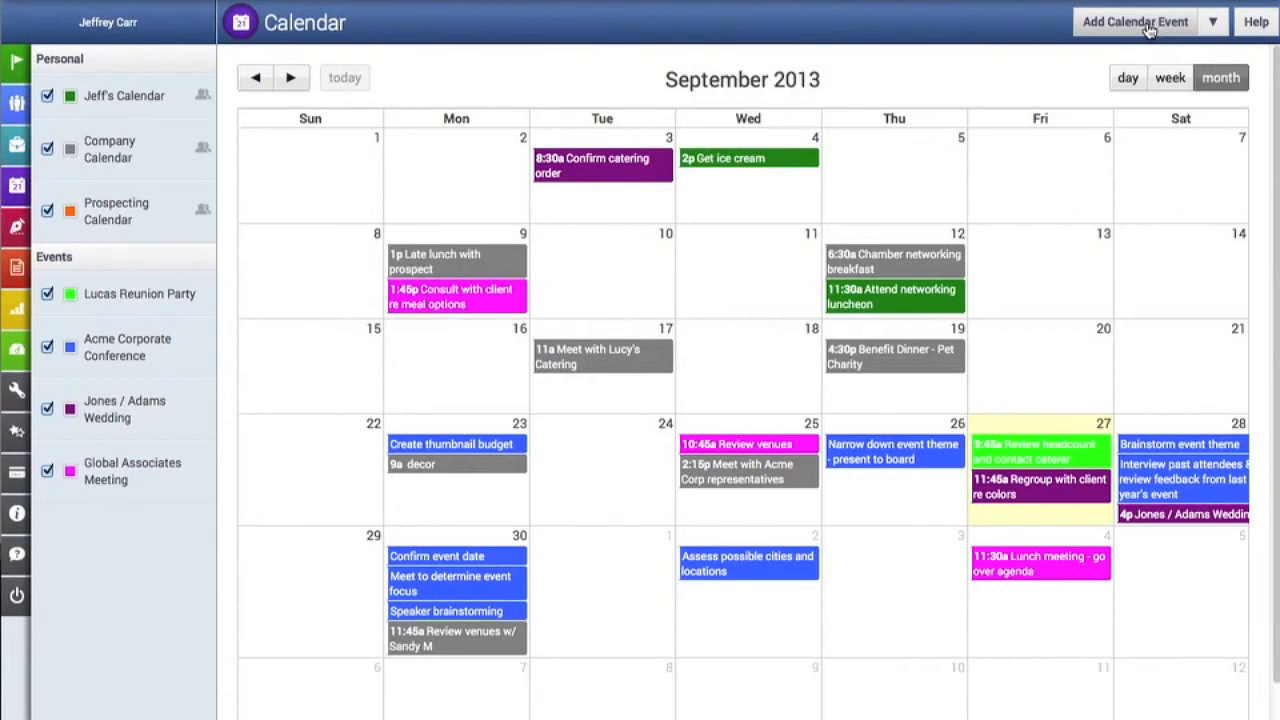
- Start a new calendar event on 09/29/2013 and name it "Meet with prospect - Acme Bottling"
click(304, 563)
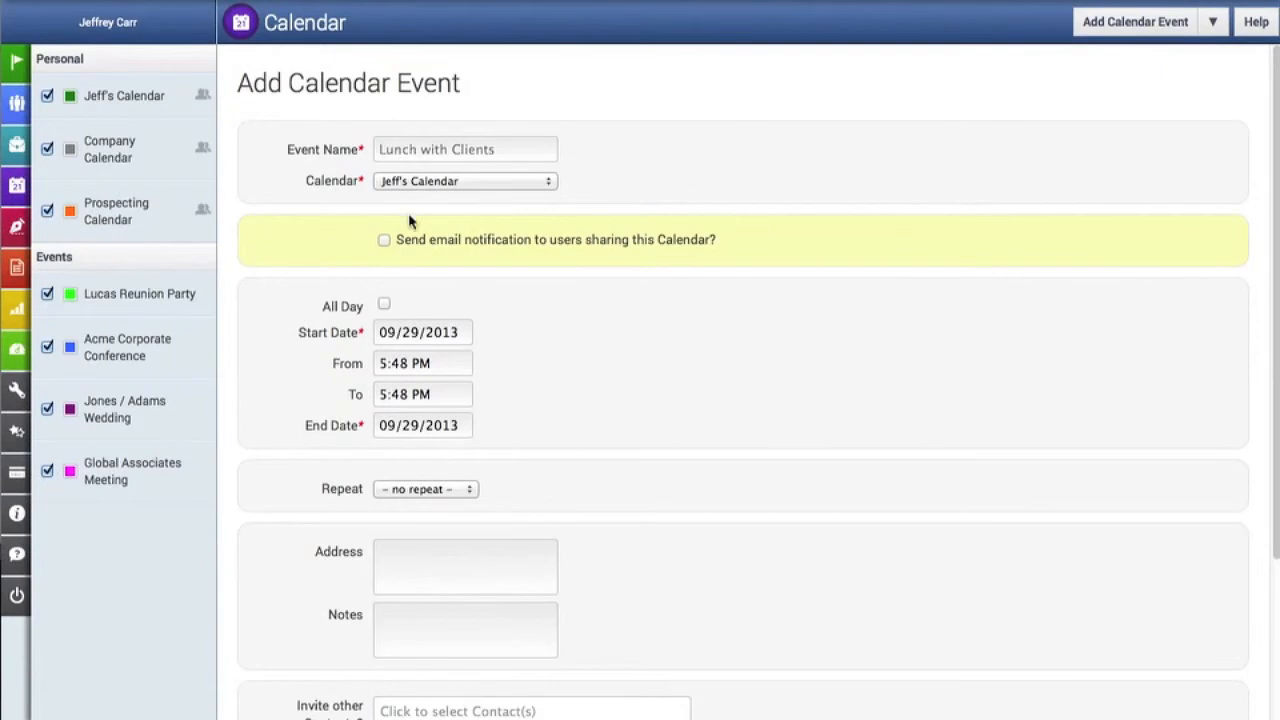
click(430, 152)
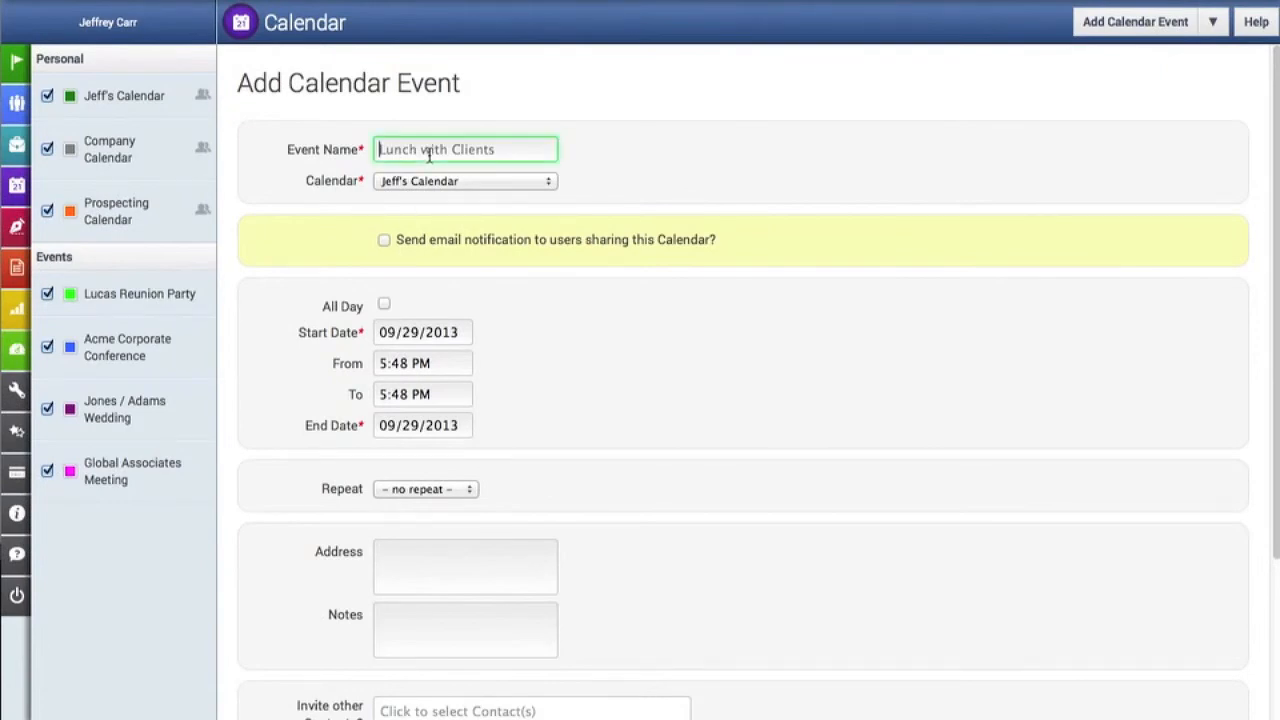
text(Meet with)
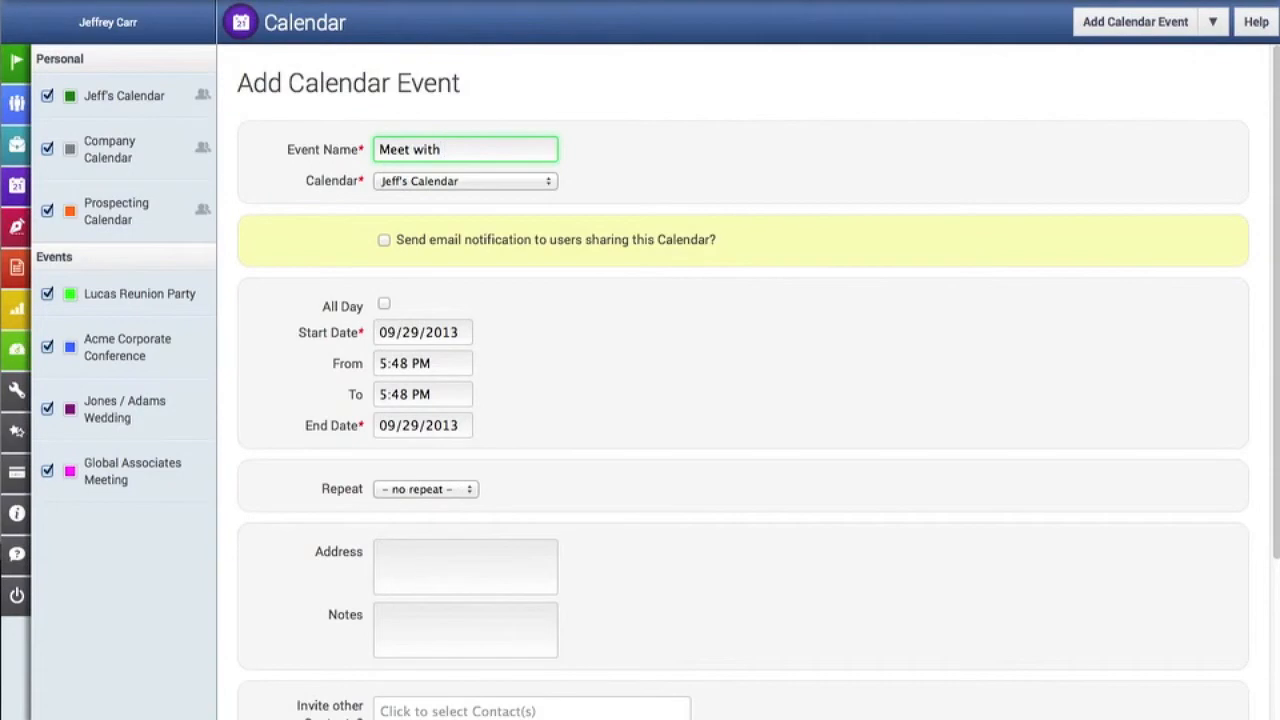
text(prospect - Acme Bott)
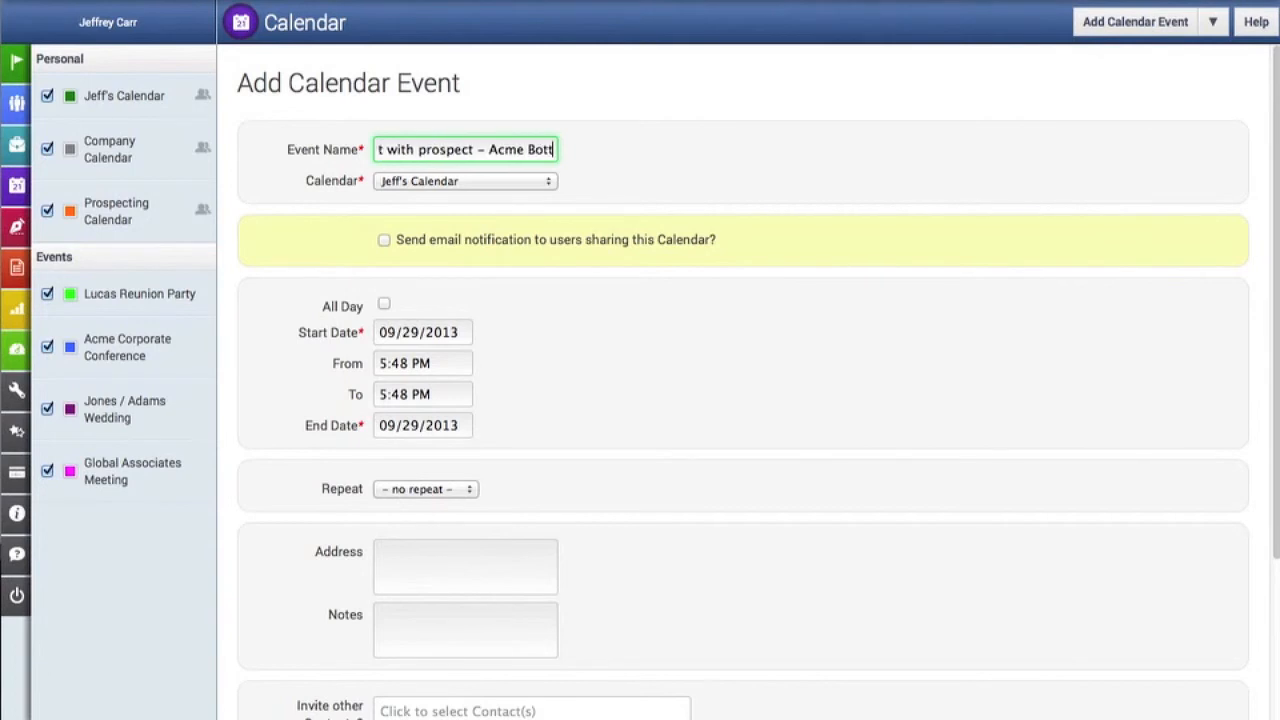
text(ling)
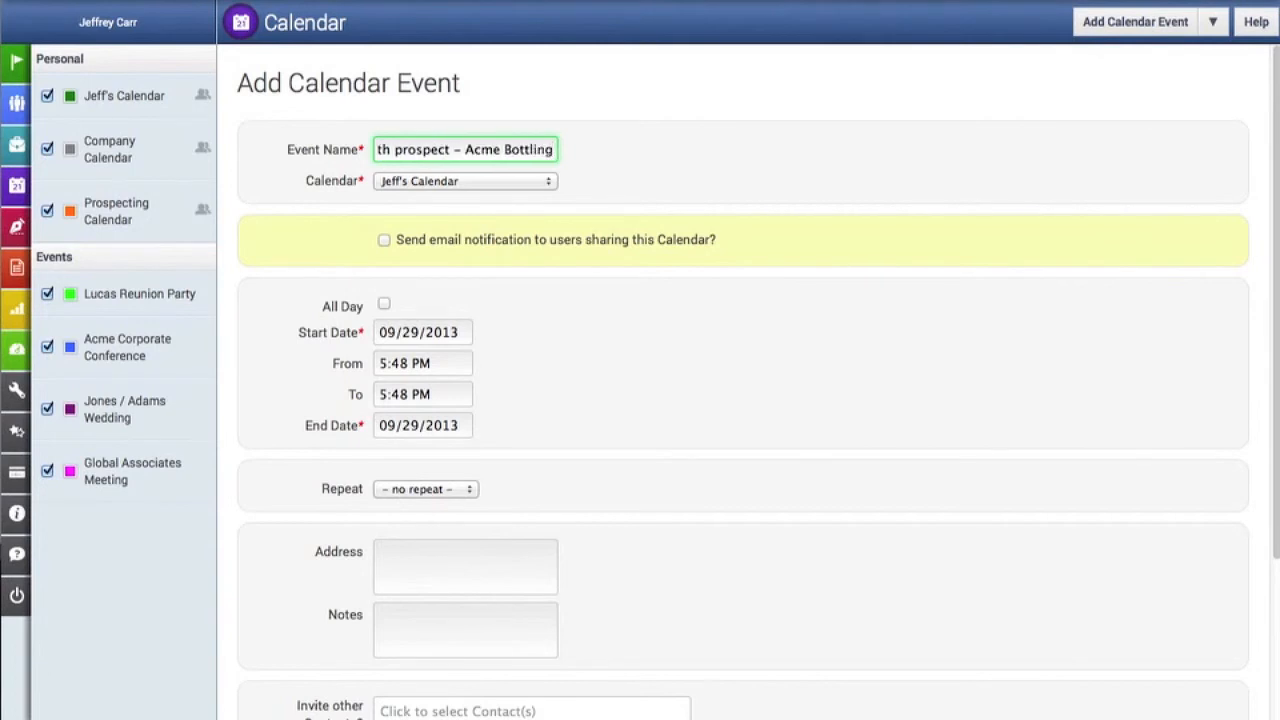
- Assign the event to the Prospecting Calendar and enable email notification to users sharing this calendar
click(422, 188)
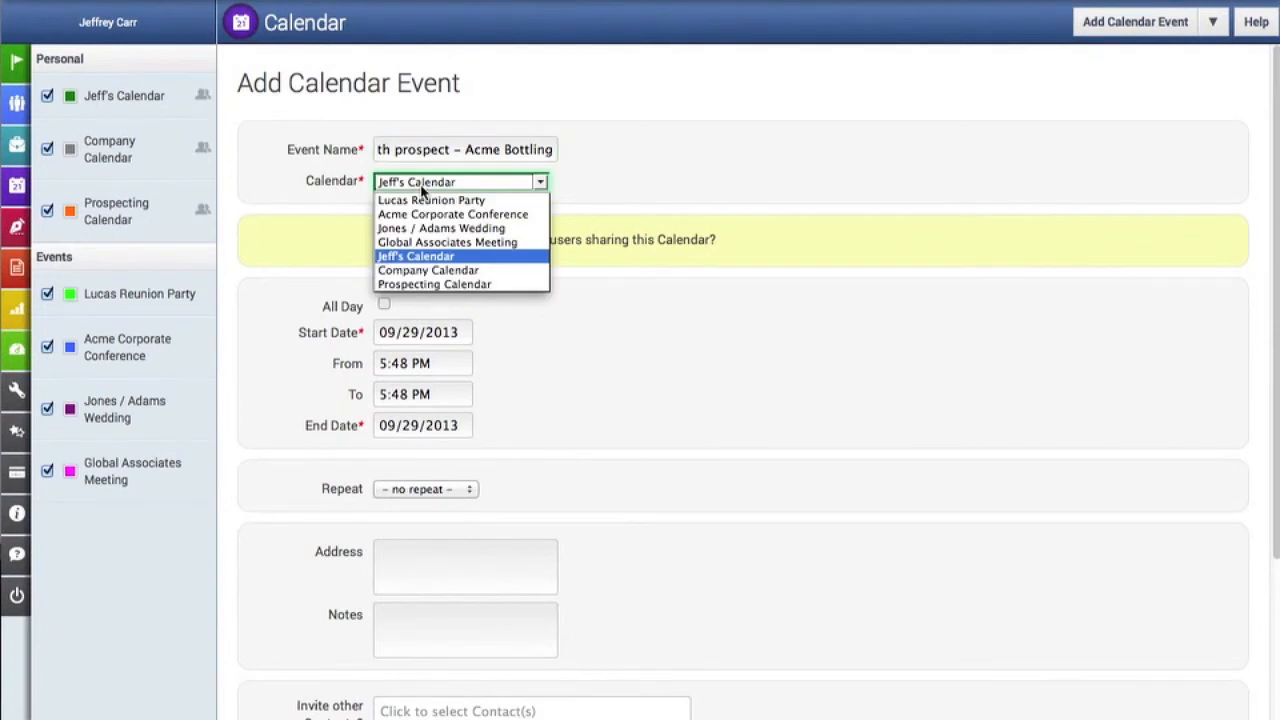
click(435, 284)
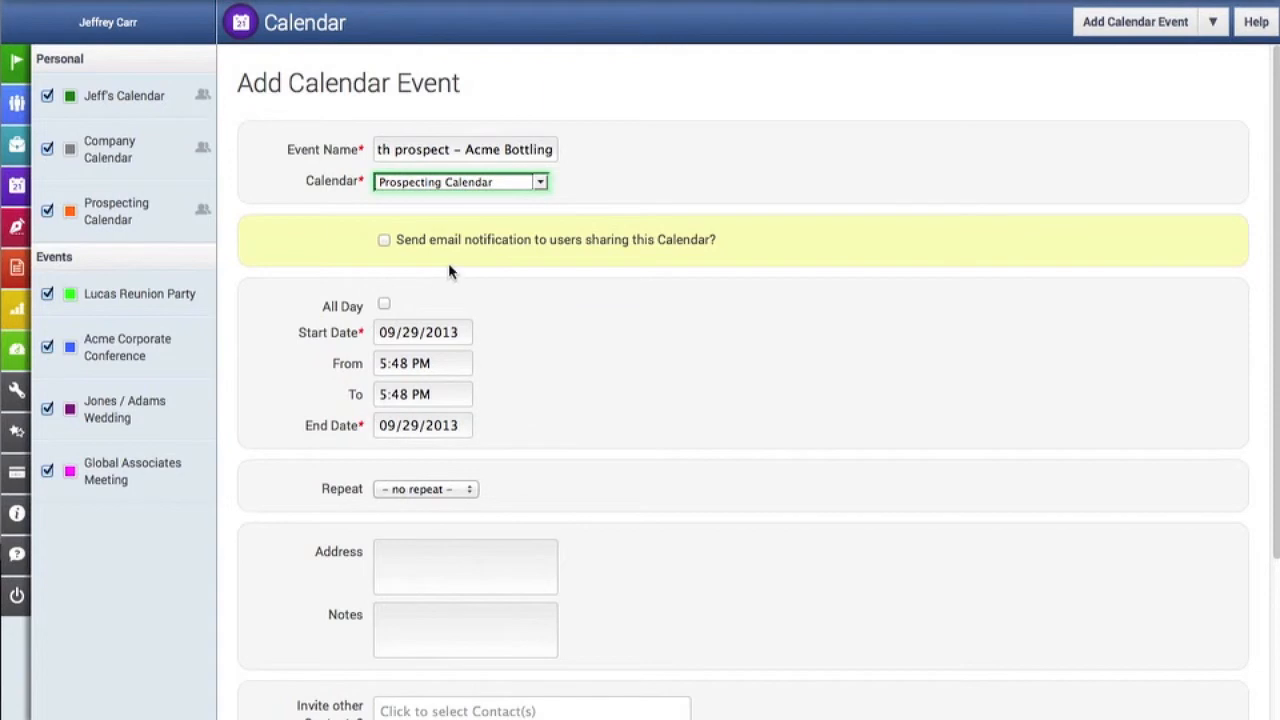
click(384, 241)
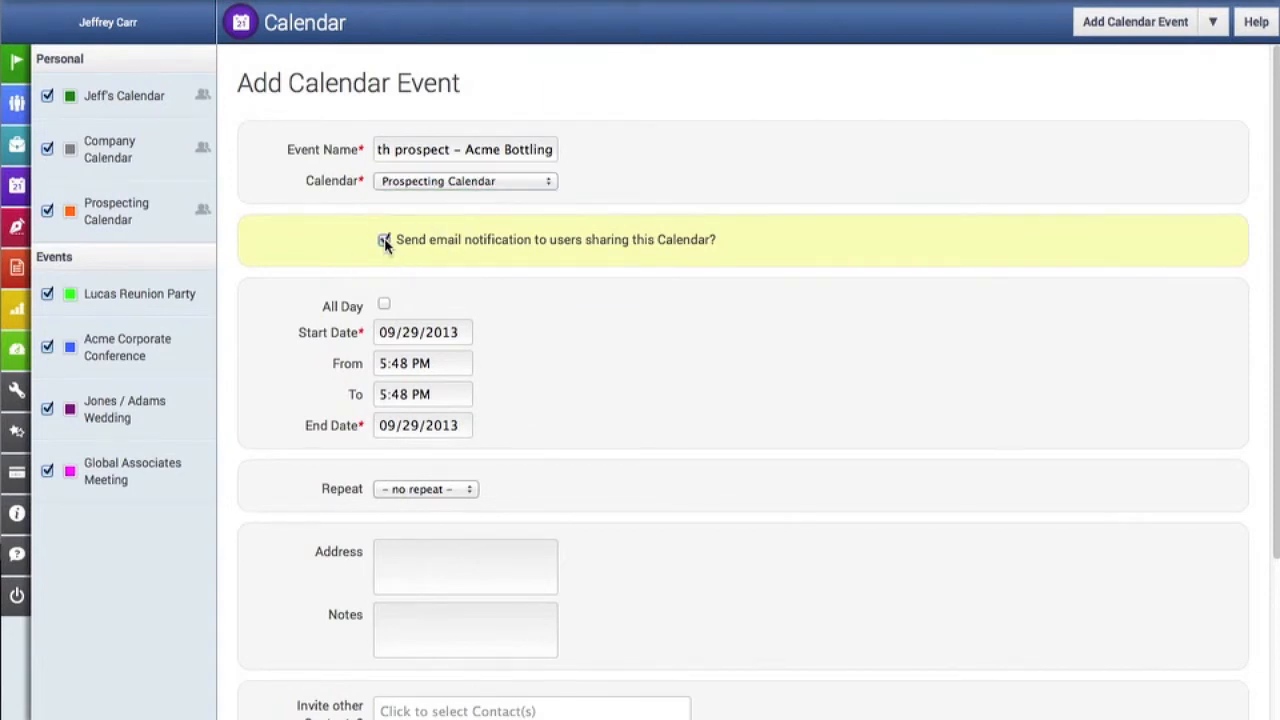
- Try the All Day option, and set the event's time from 09:00 PM to 10:15 PM
scroll(512, 270, down, 2)
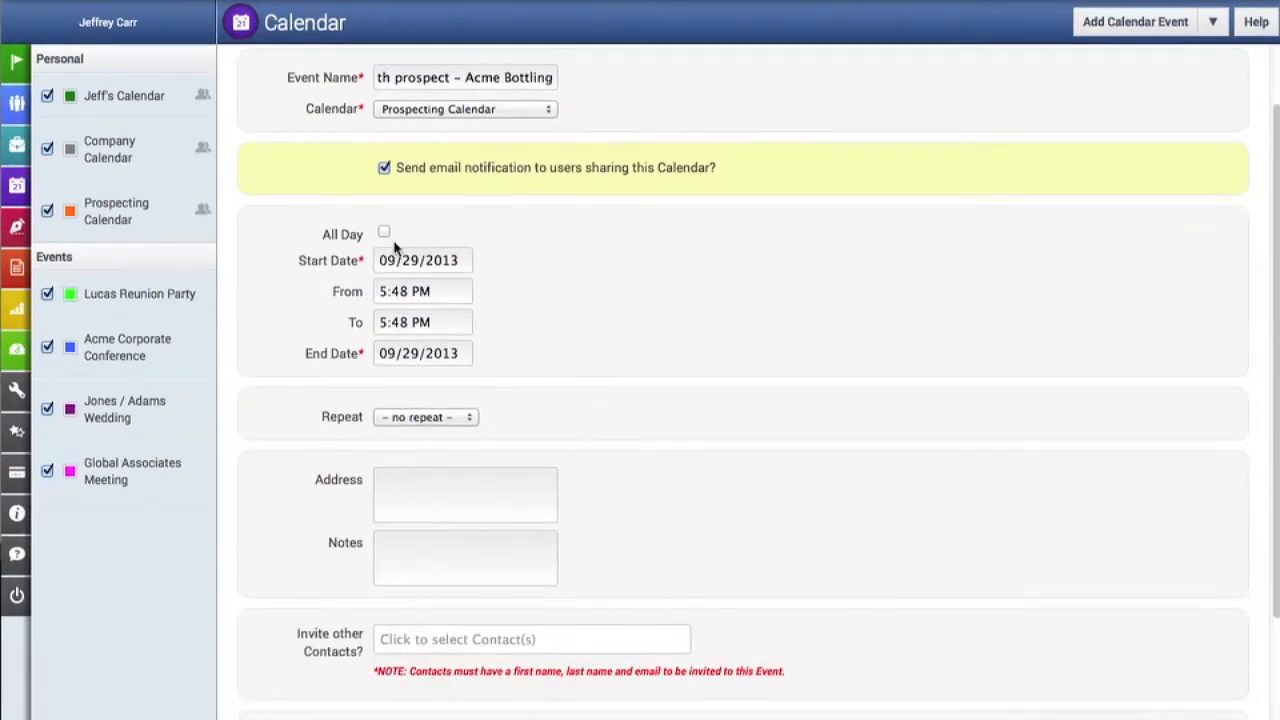
click(384, 234)
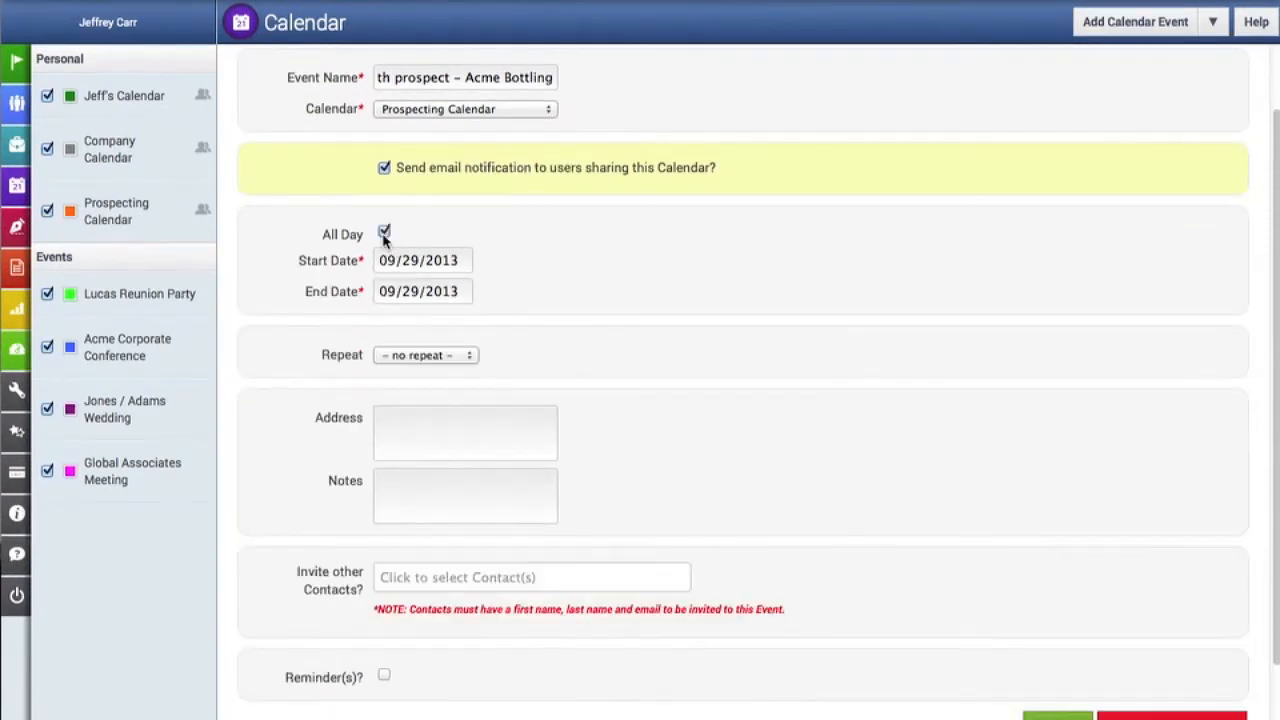
click(384, 234)
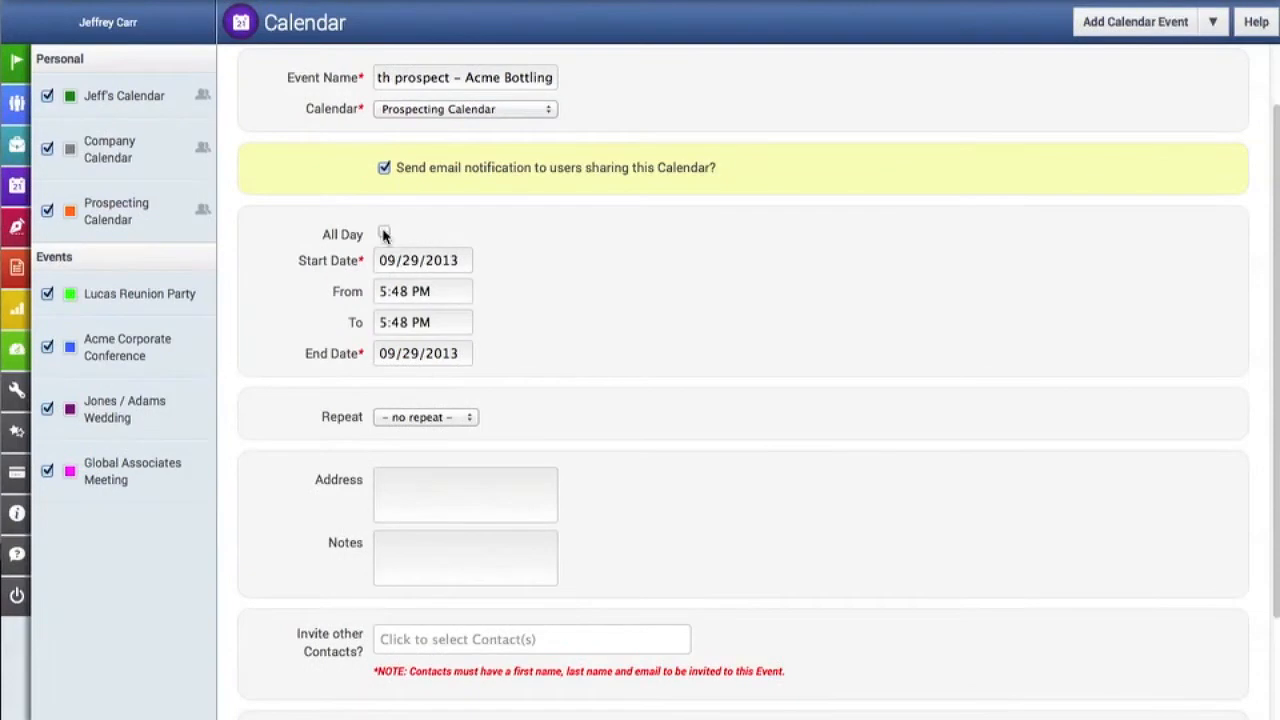
click(449, 298)
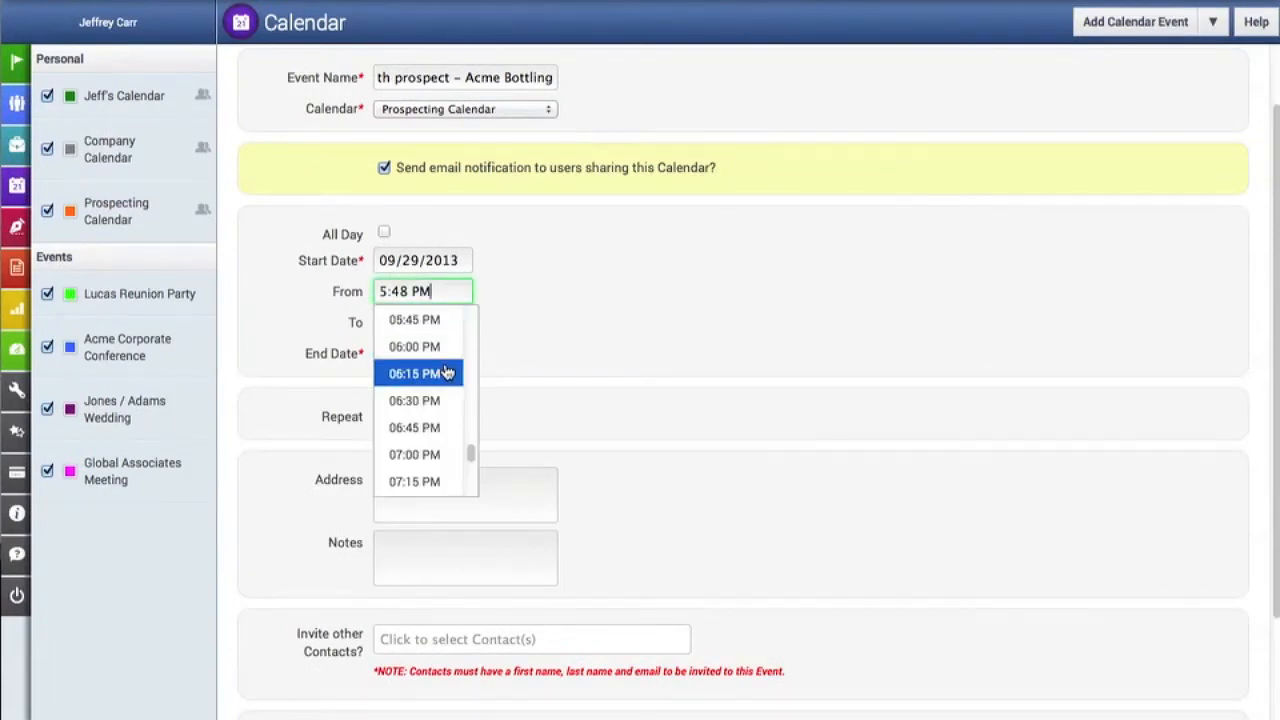
scroll(428, 382, down, 2)
scroll(430, 388, down, 3)
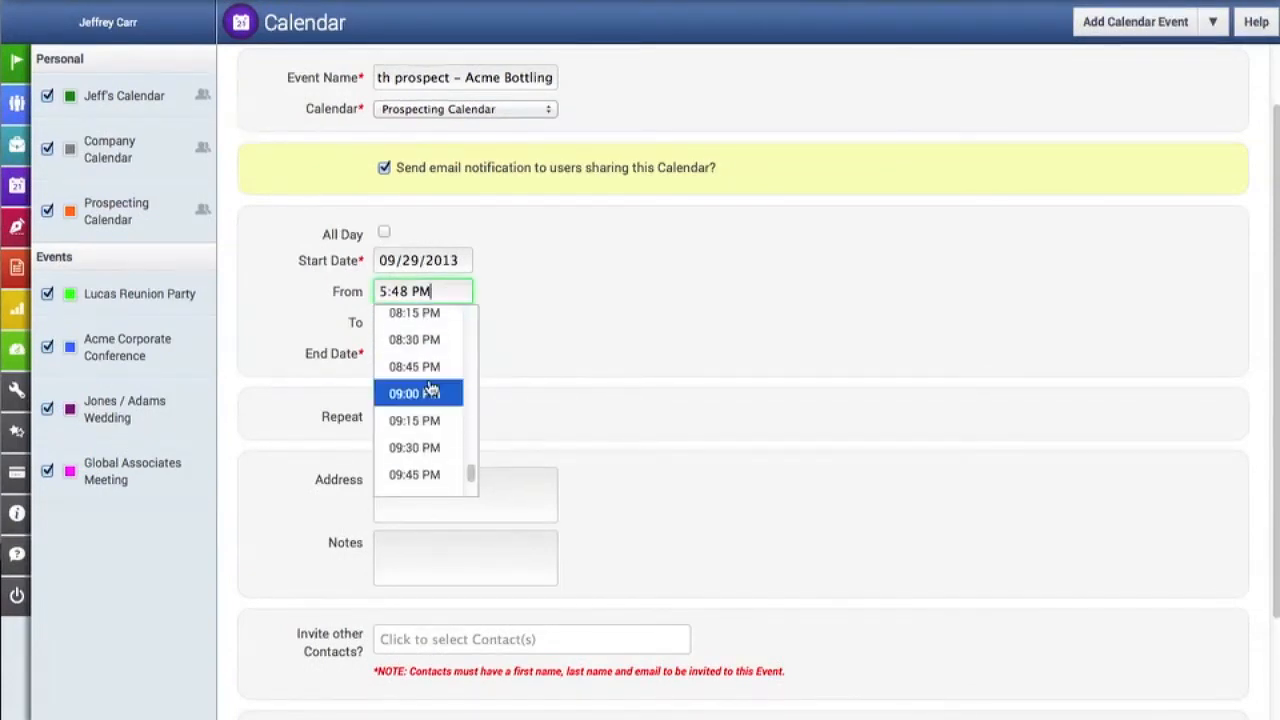
click(427, 396)
click(424, 328)
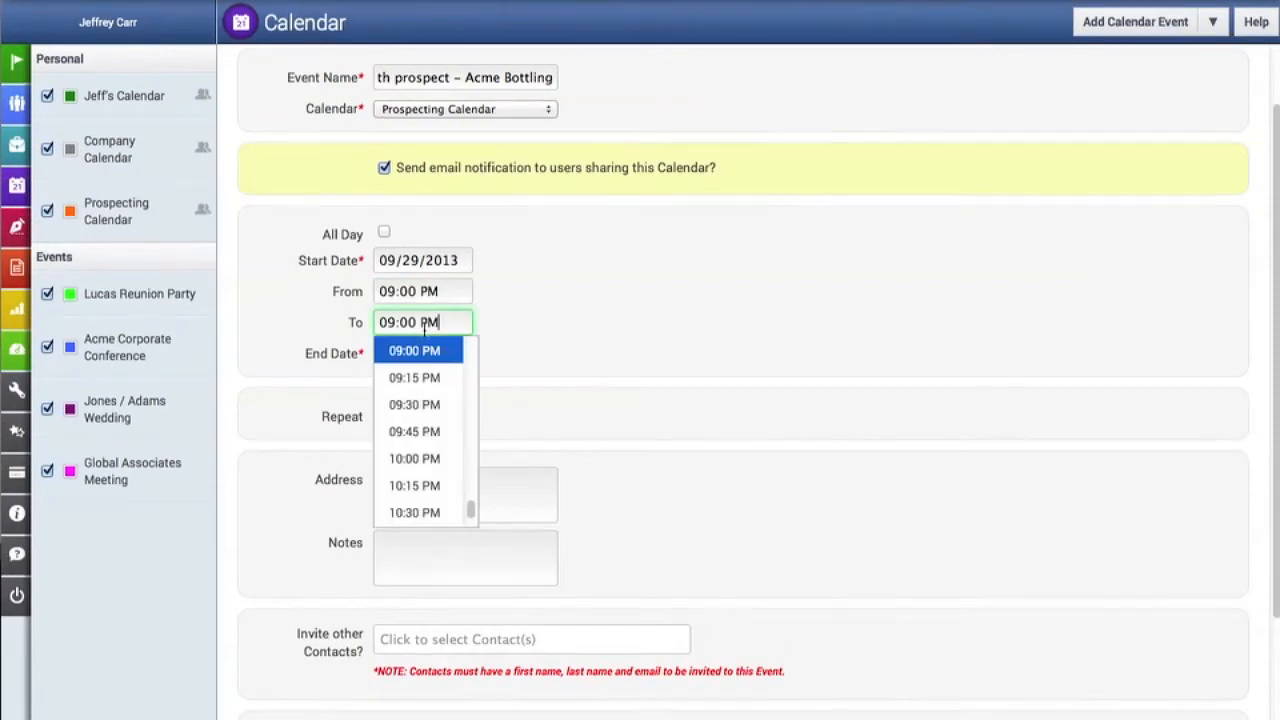
click(427, 485)
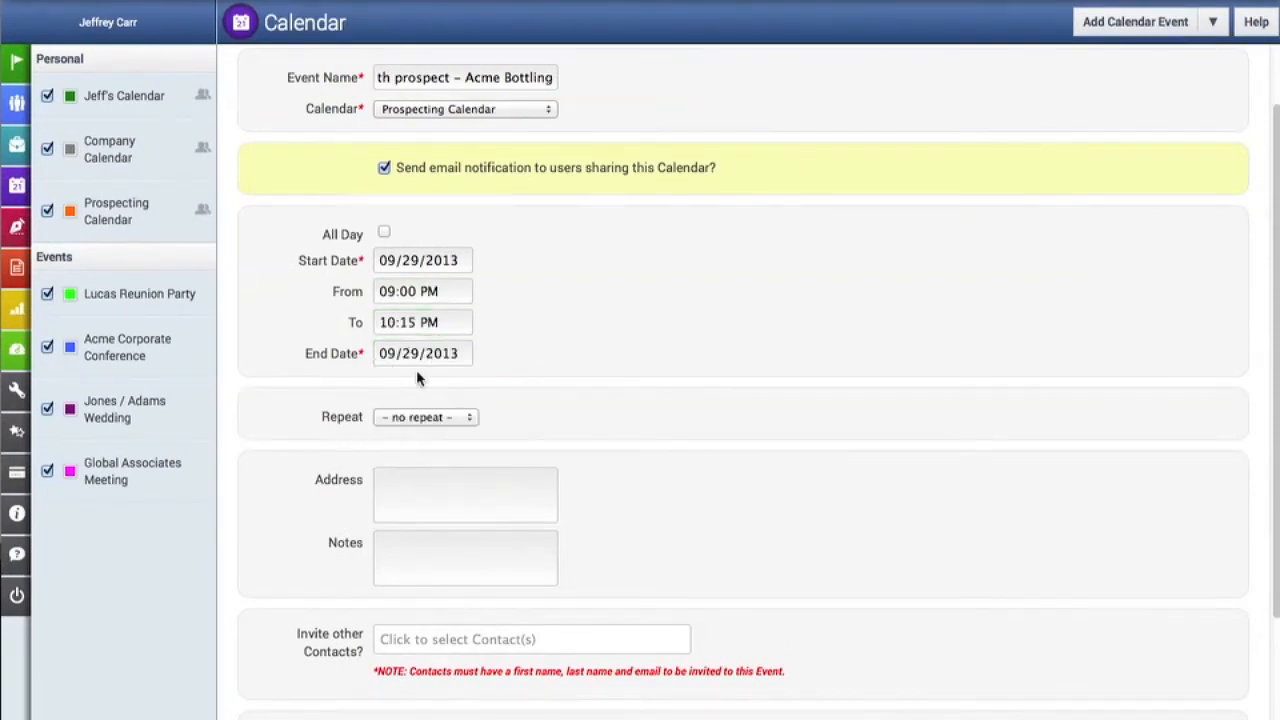
- Check the event's repeat options and enter the meeting location's full street address
click(437, 423)
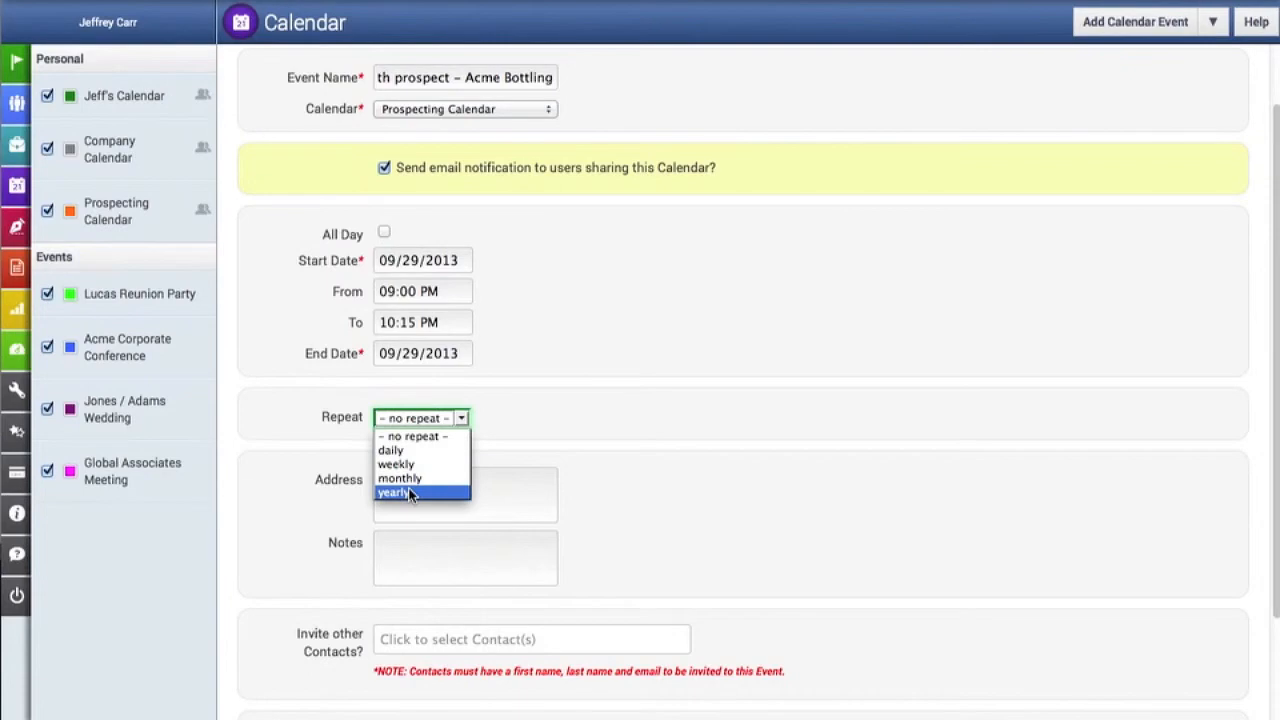
click(529, 420)
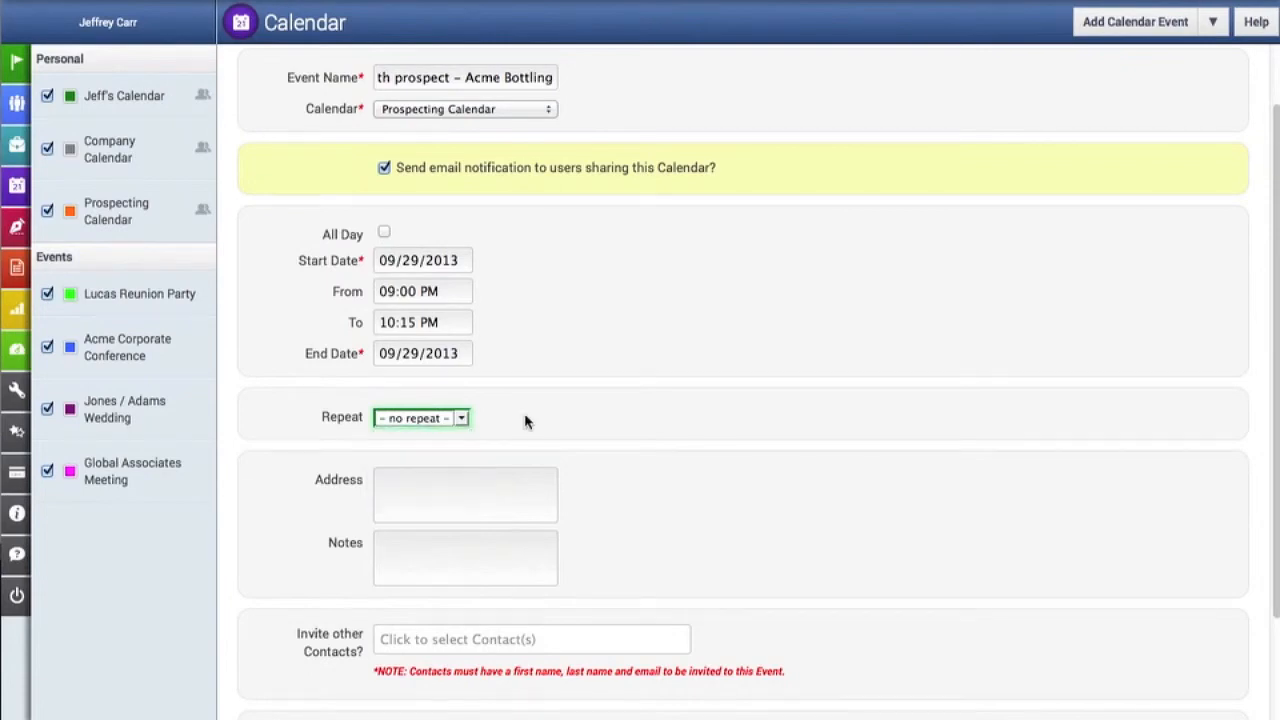
click(450, 483)
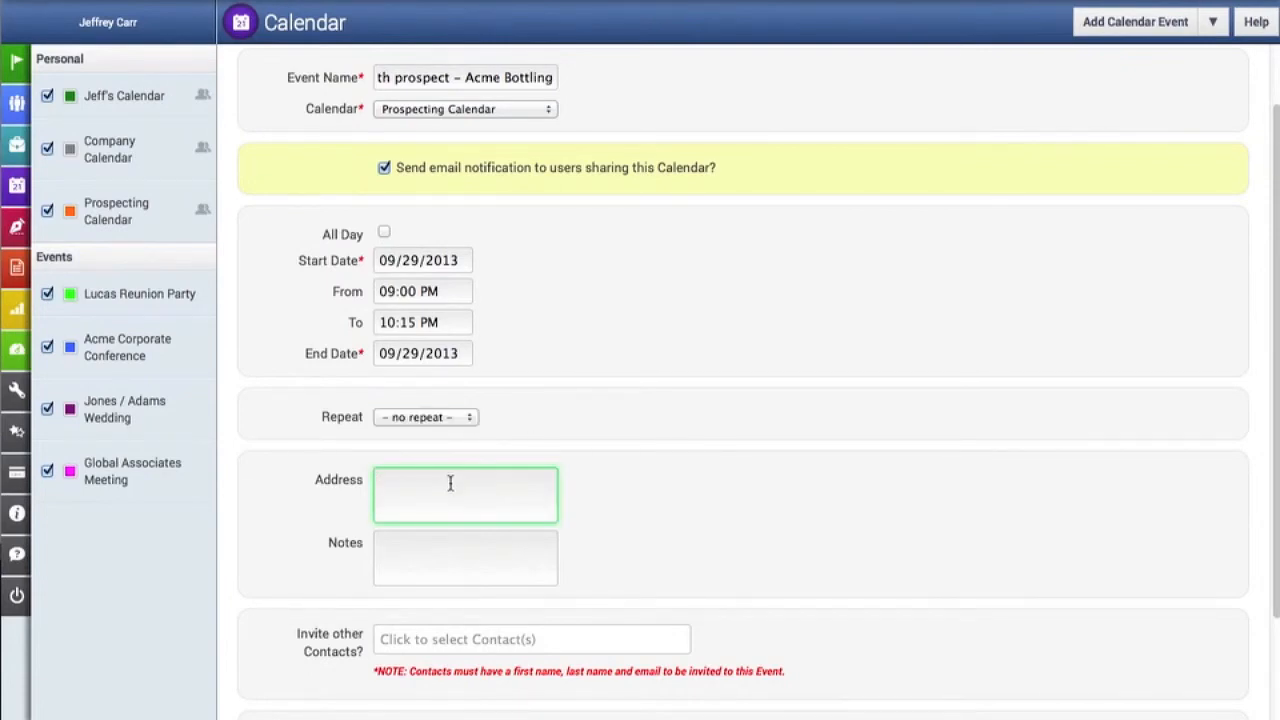
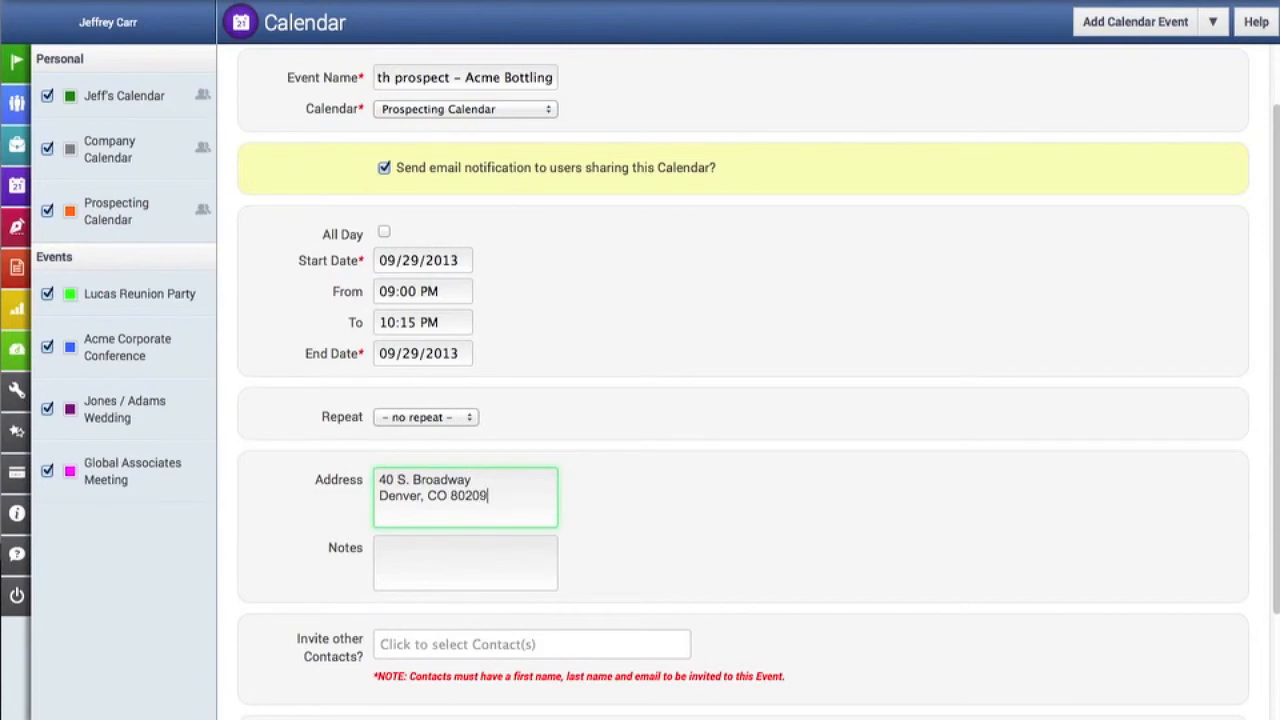
- Add the note "Bring background sheet and catalog" to the event
click(467, 553)
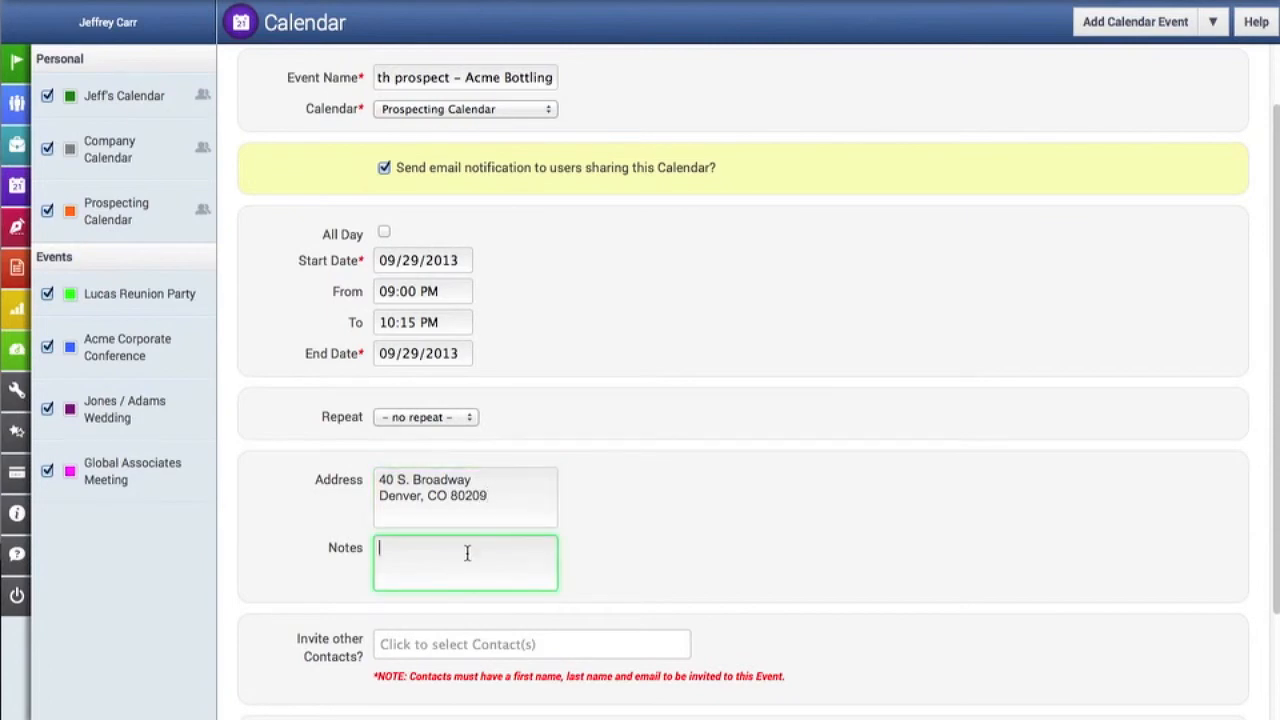
text(Bring )
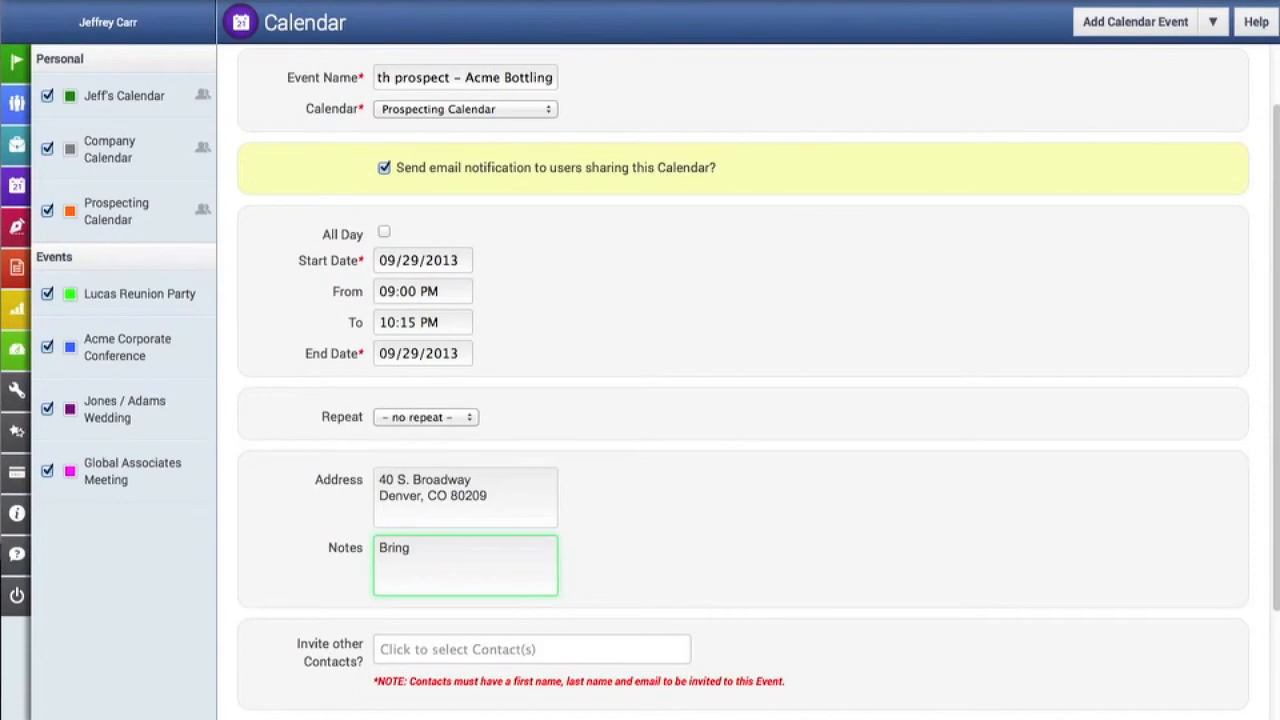
text(background shee)
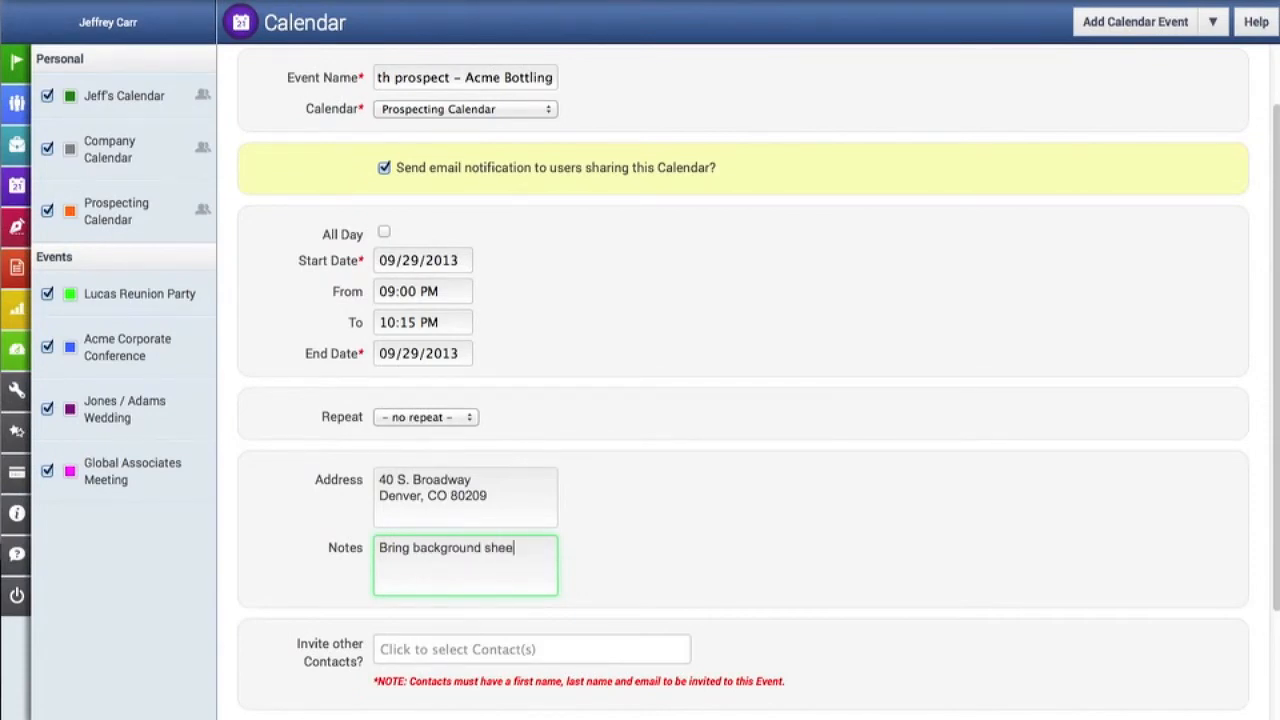
text(t and catalog)
- Look through the available contacts and invite the first listed contact to the event
scroll(466, 553, down, 2)
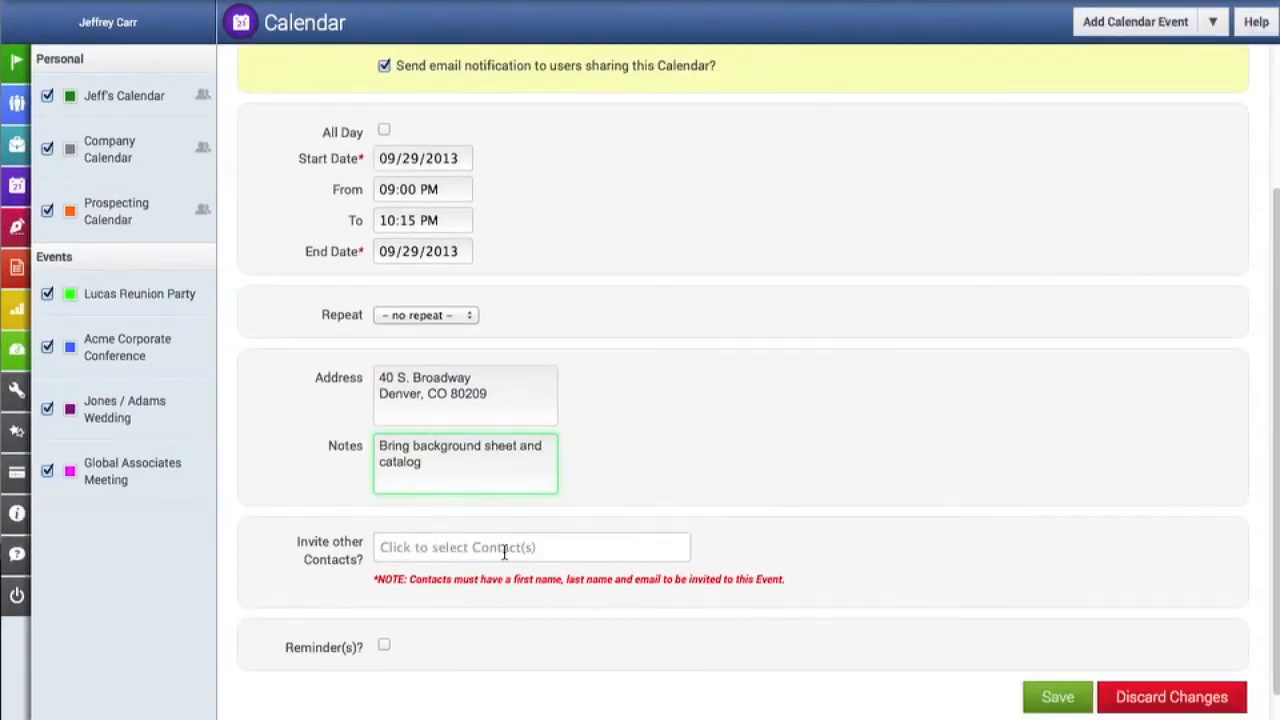
click(504, 552)
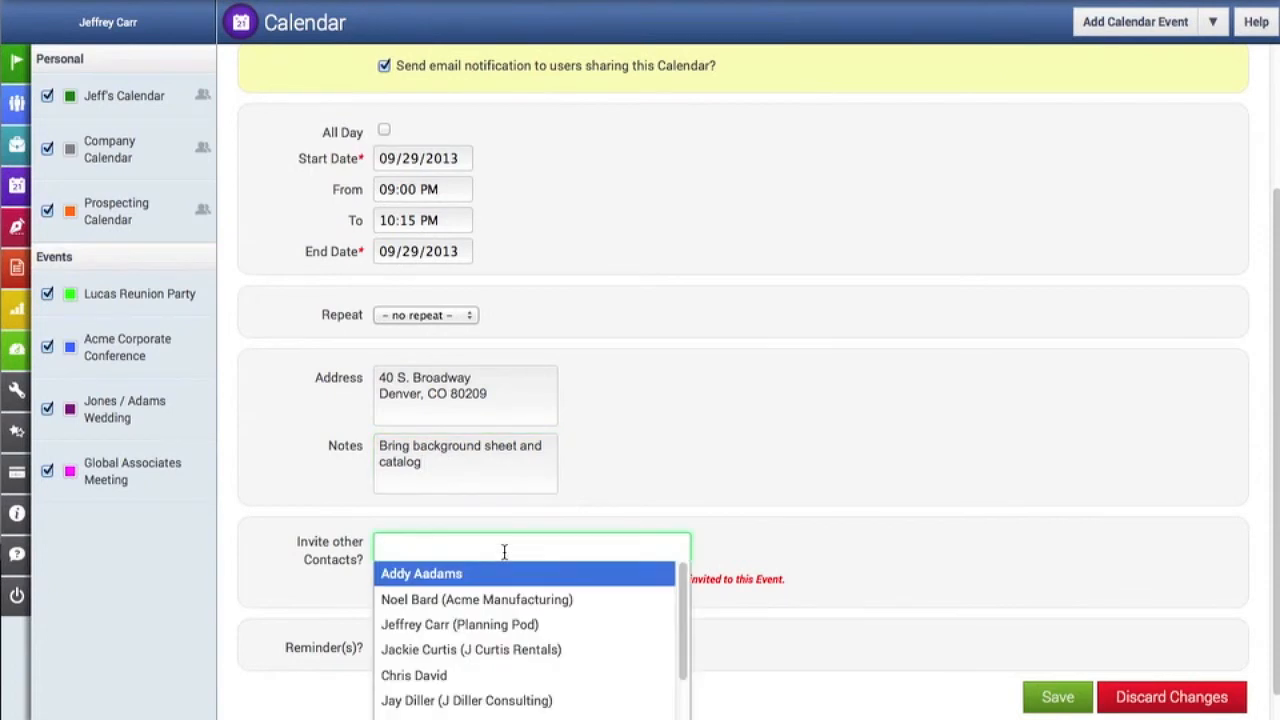
scroll(504, 552, down, 1)
scroll(571, 575, down, 2)
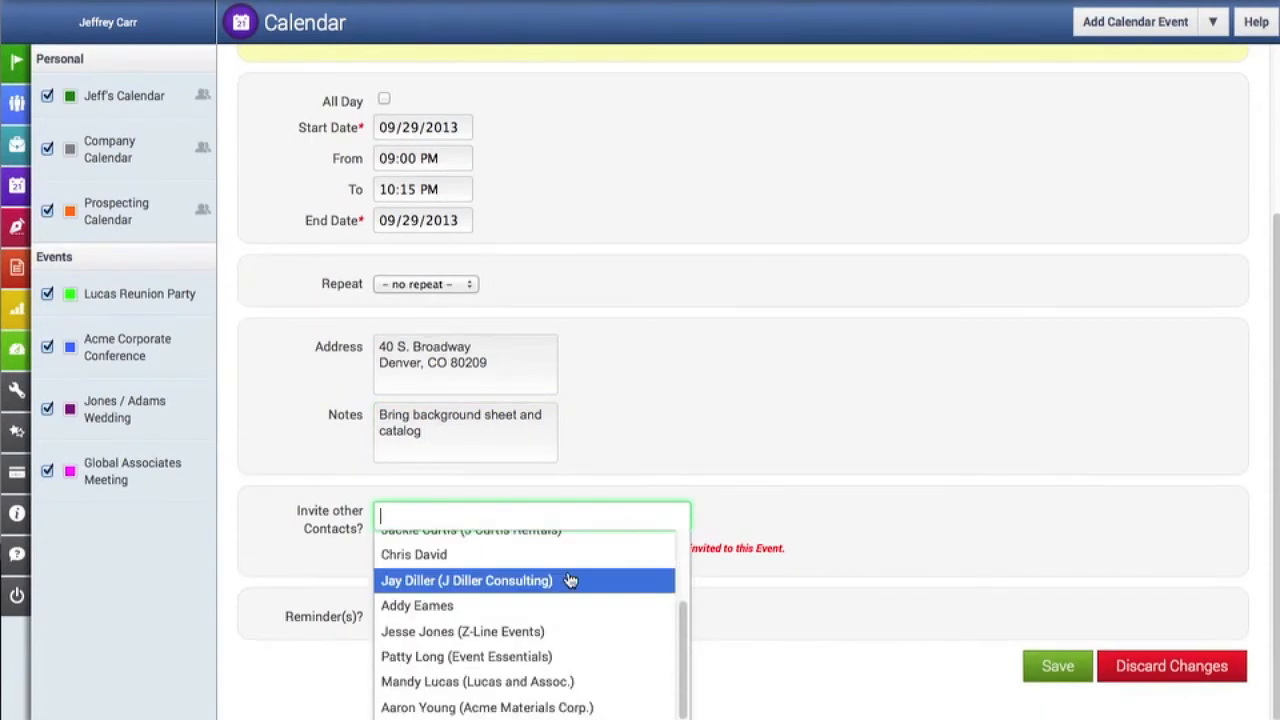
scroll(570, 580, up, 2)
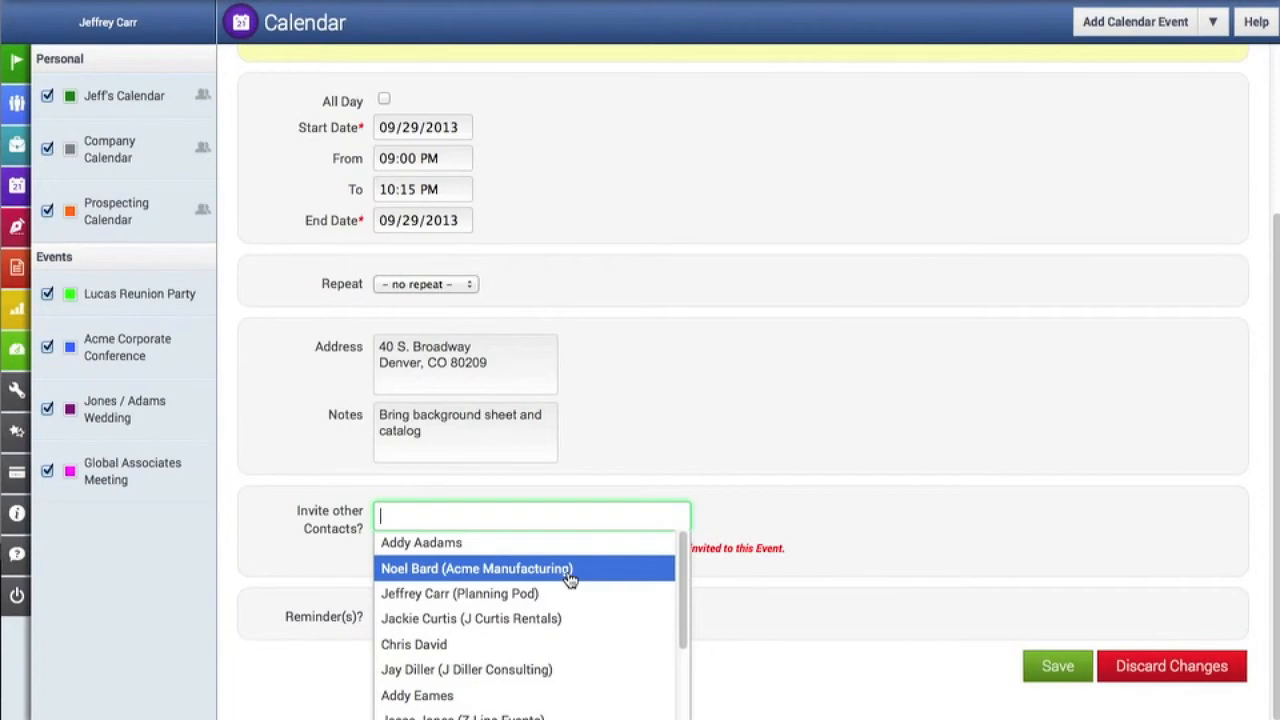
click(566, 543)
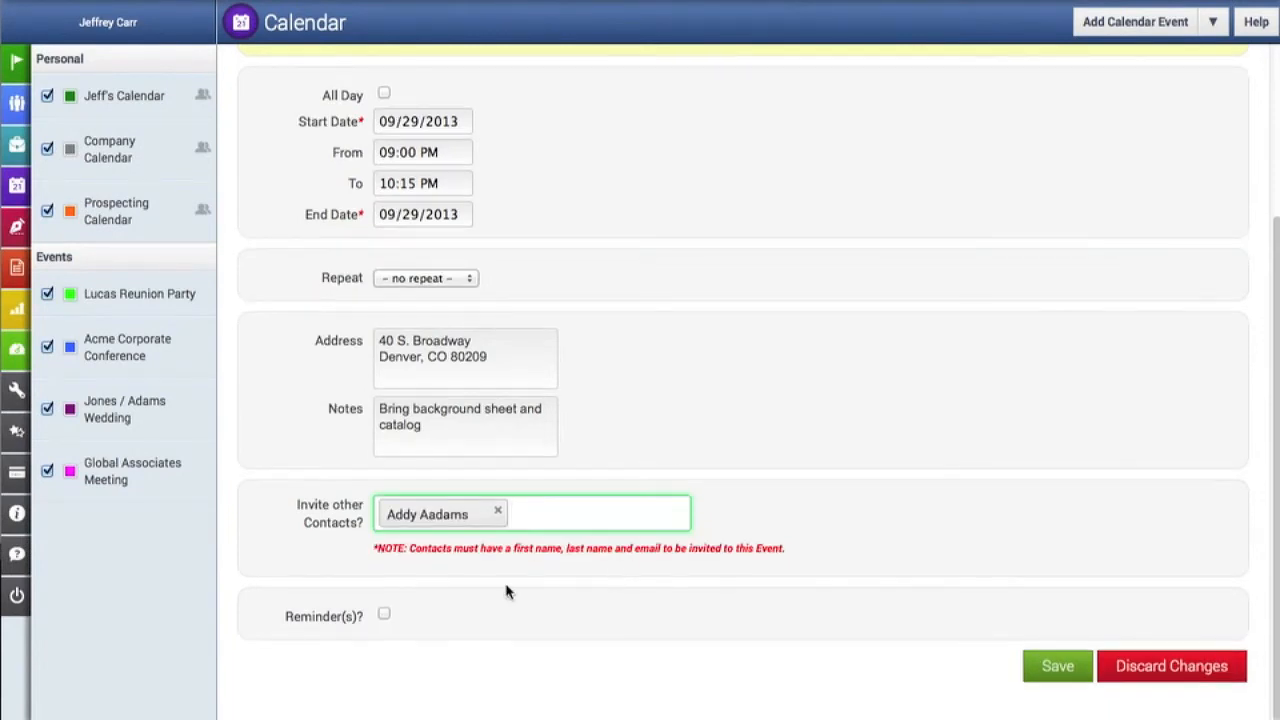
- Enable a reminder for the event and set it to 2 hours before
click(385, 619)
scroll(590, 580, down, 2)
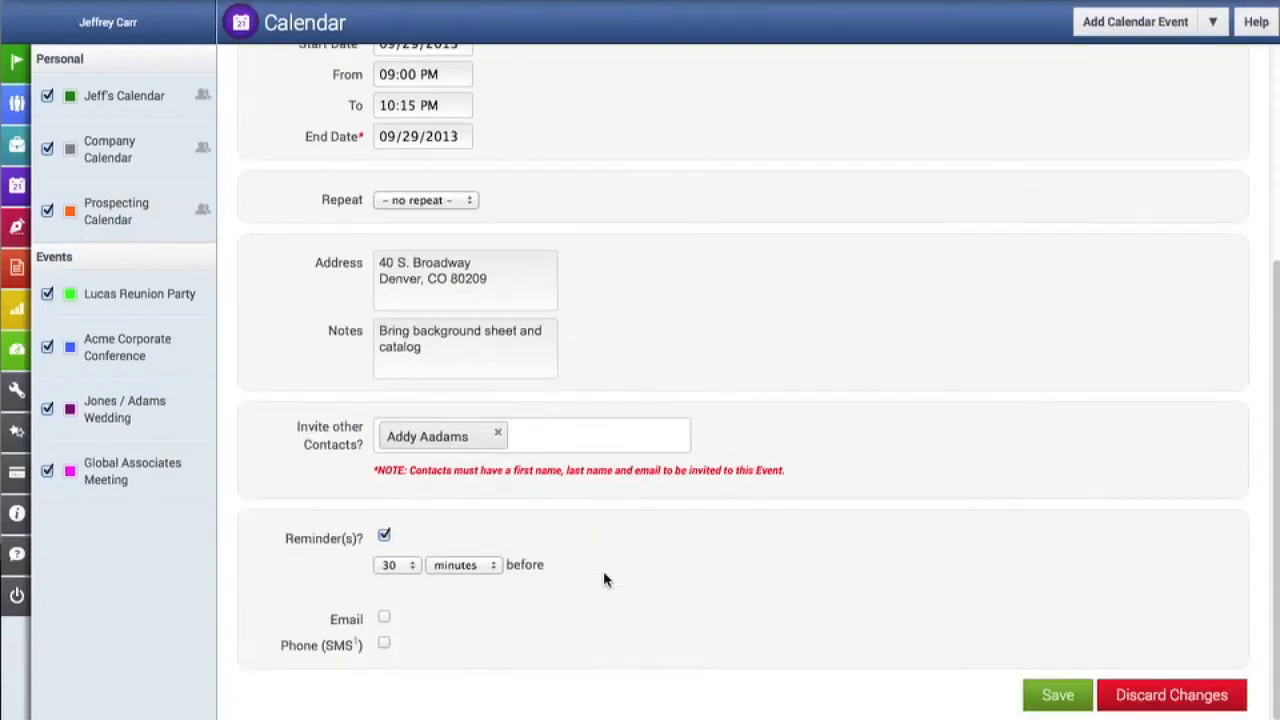
click(413, 566)
scroll(408, 543, down, 5)
click(448, 512)
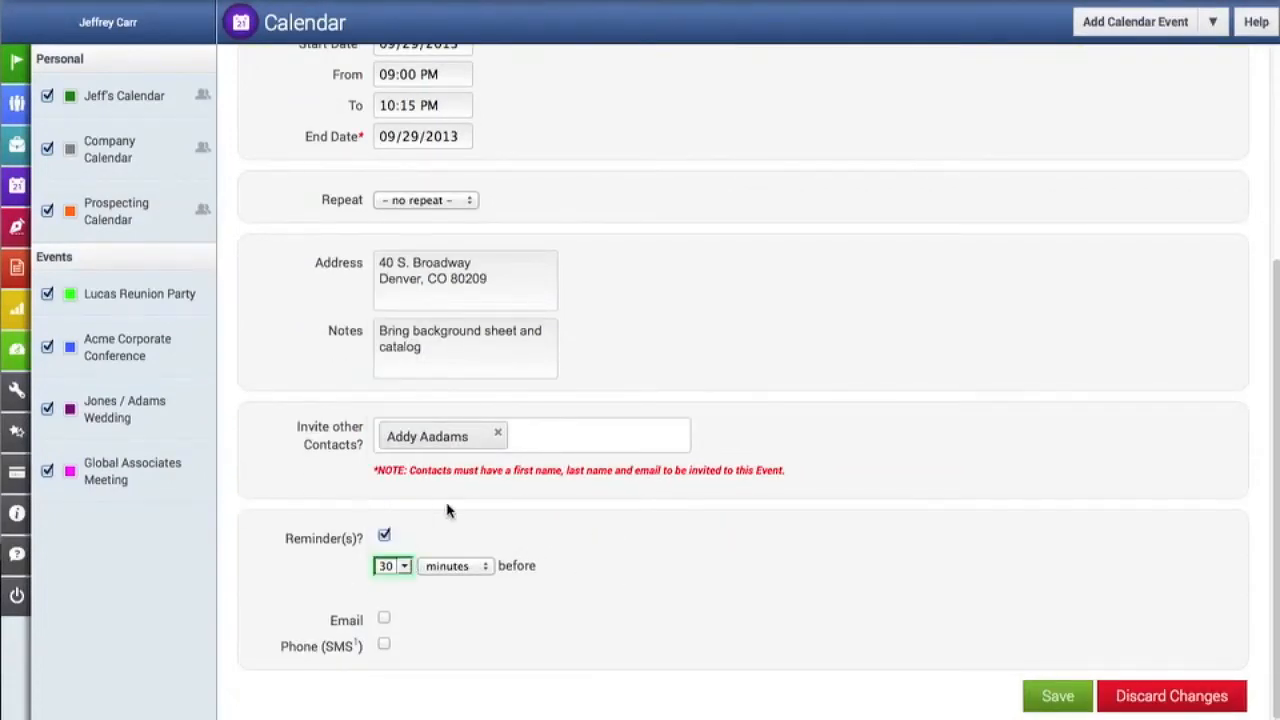
click(451, 570)
click(446, 597)
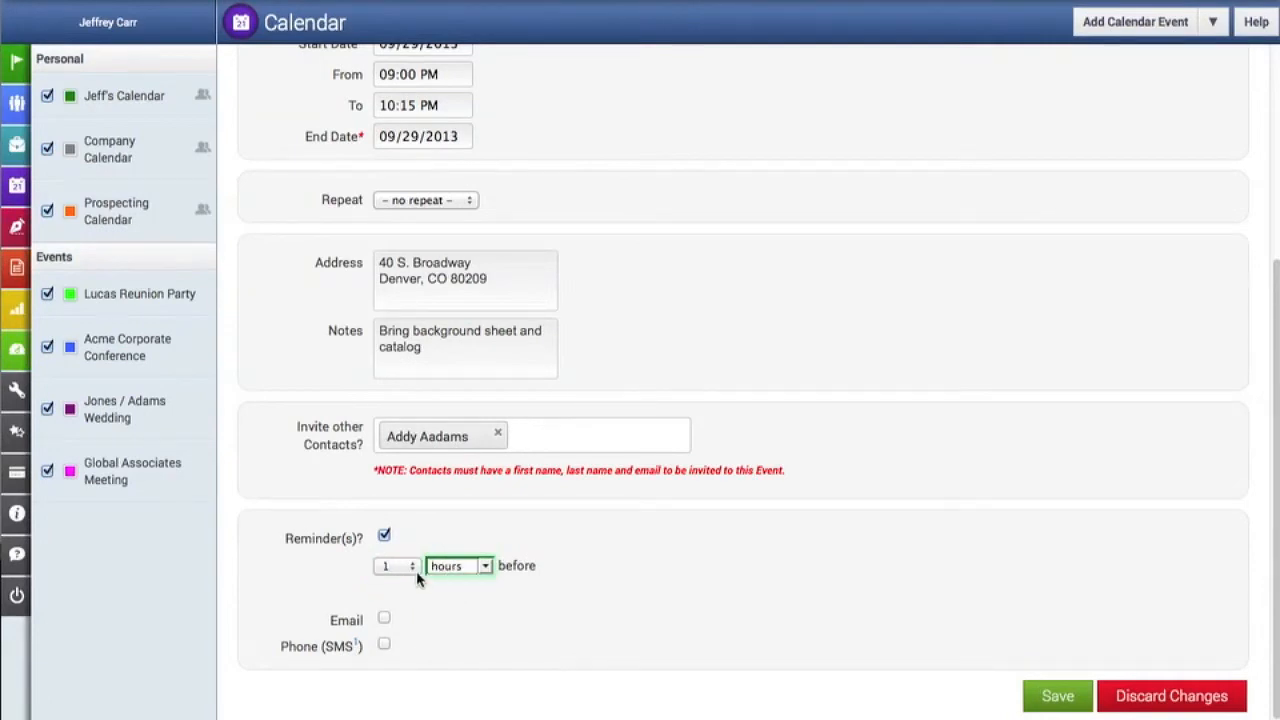
click(408, 561)
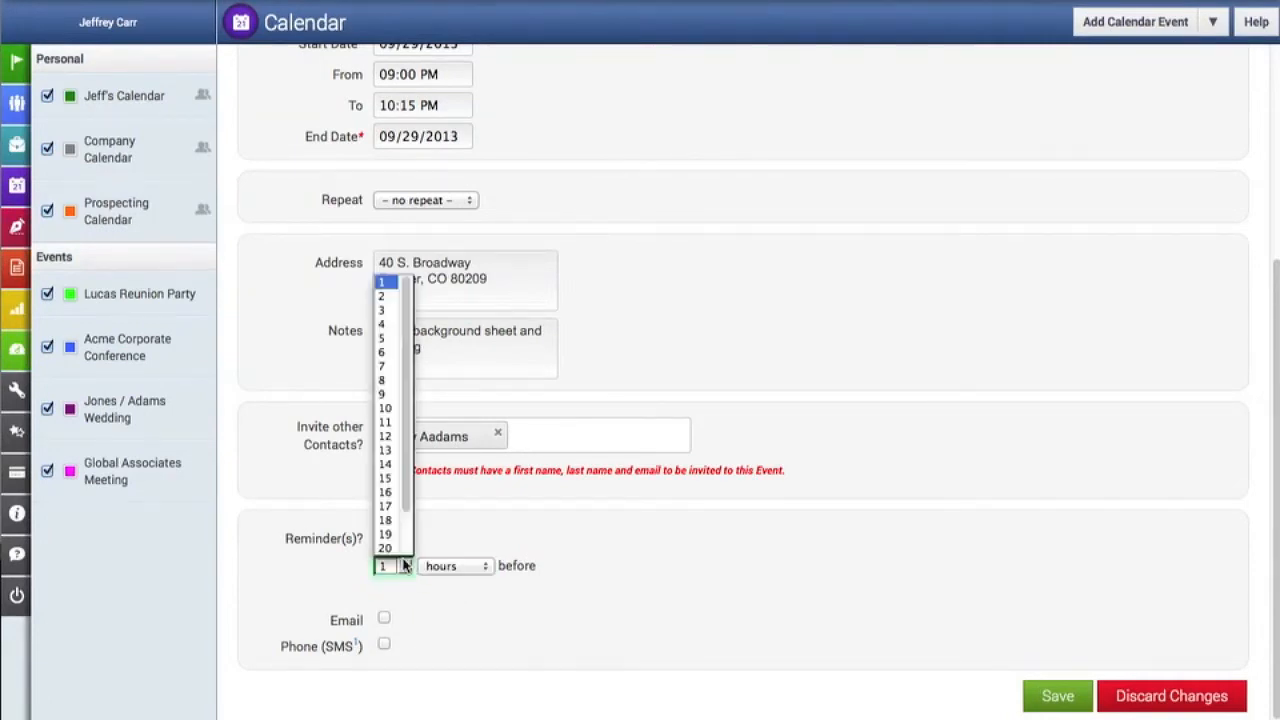
click(382, 296)
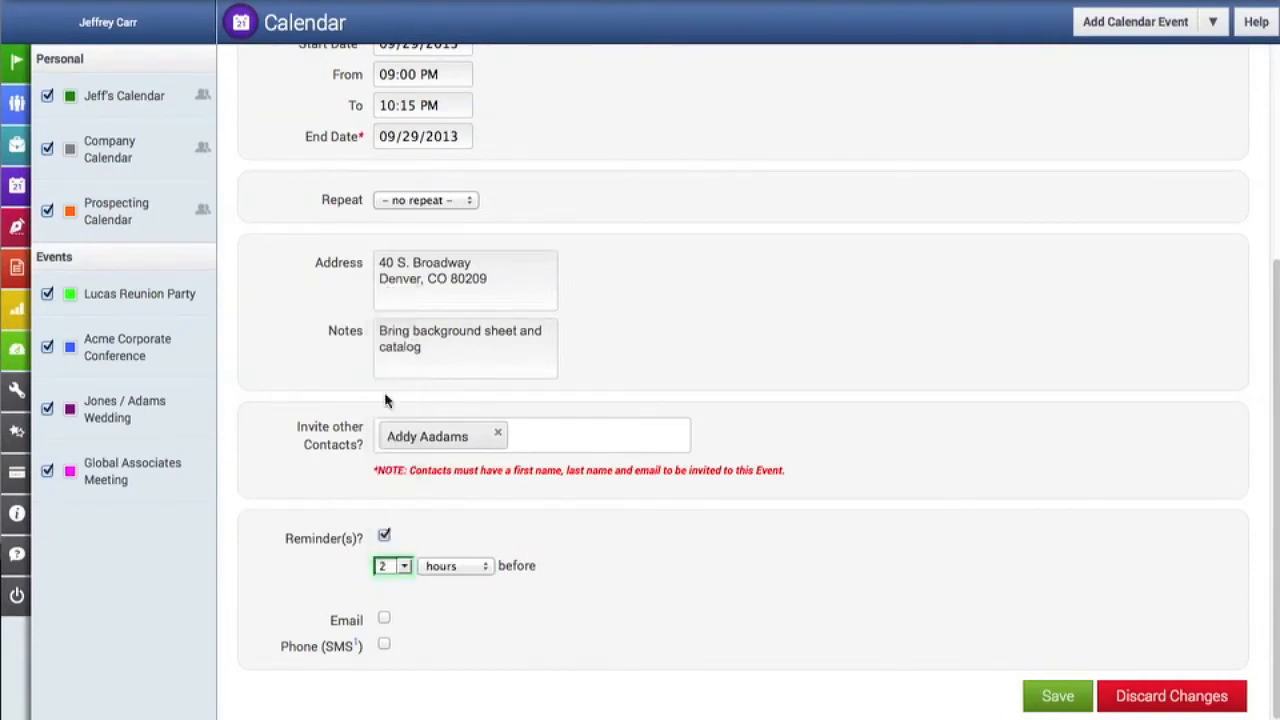
- Choose both Email and Phone (SMS) delivery for the reminder, and save the event
click(384, 619)
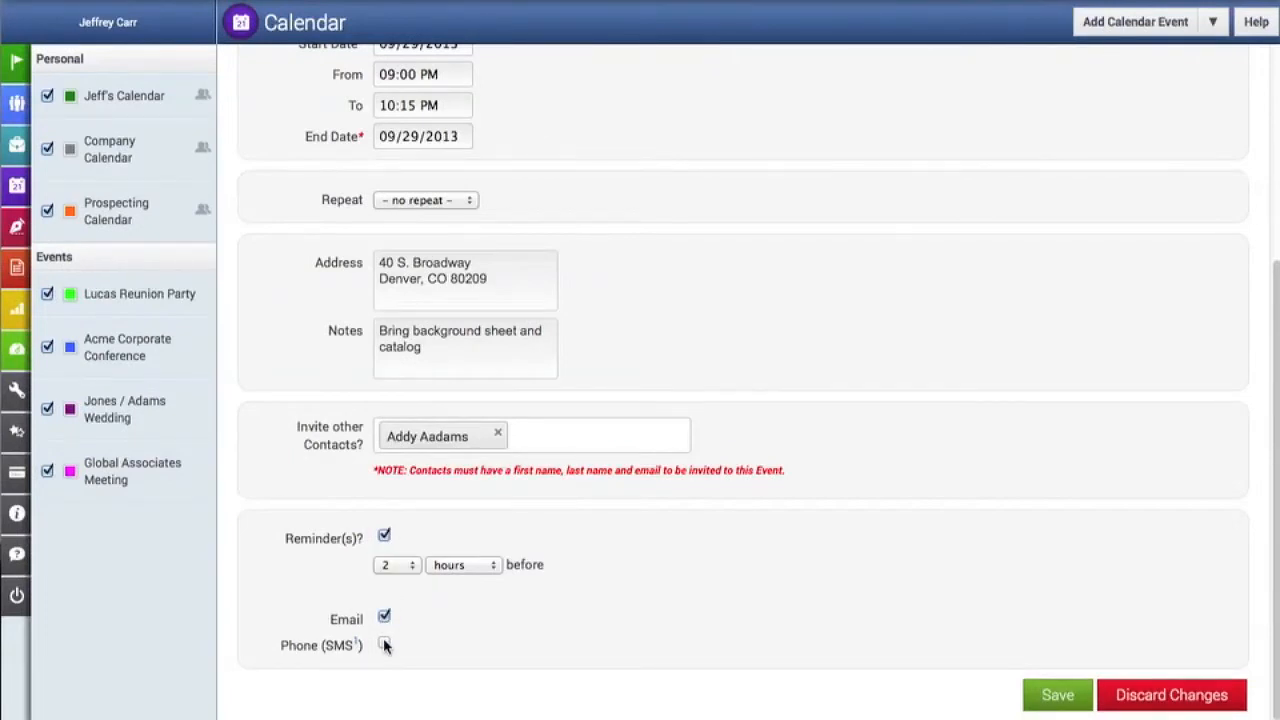
click(385, 645)
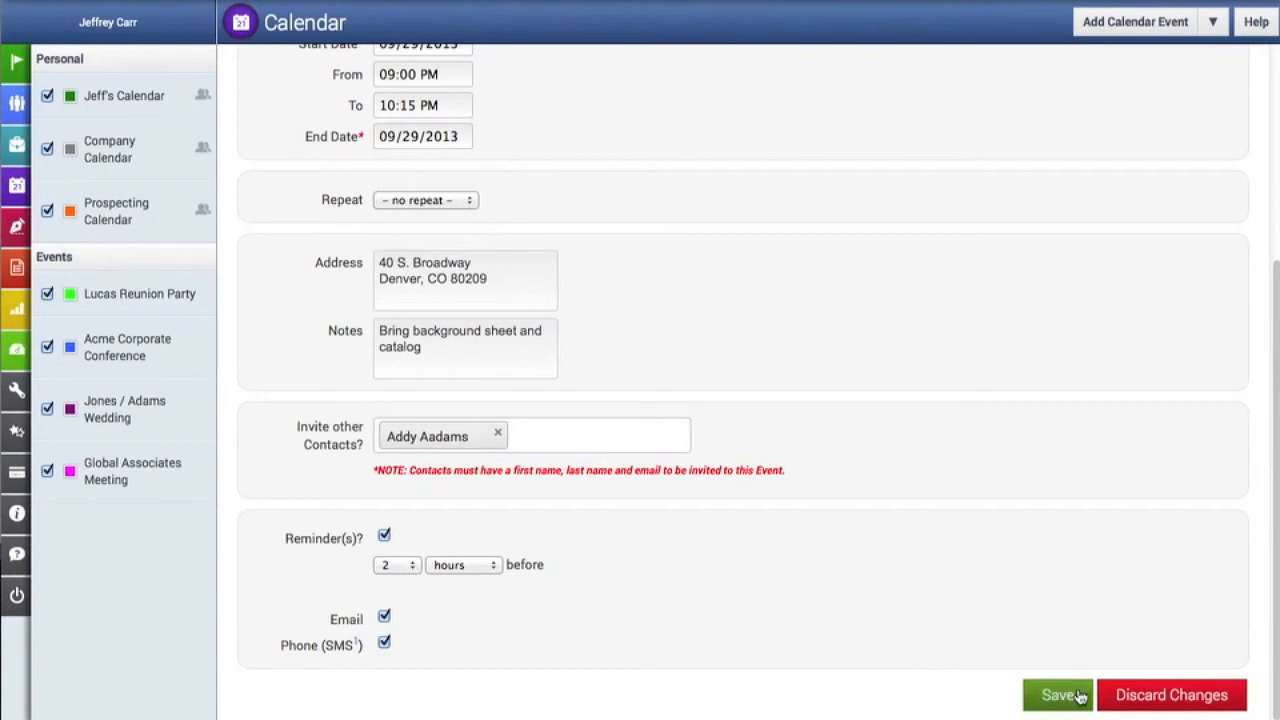
click(1060, 695)
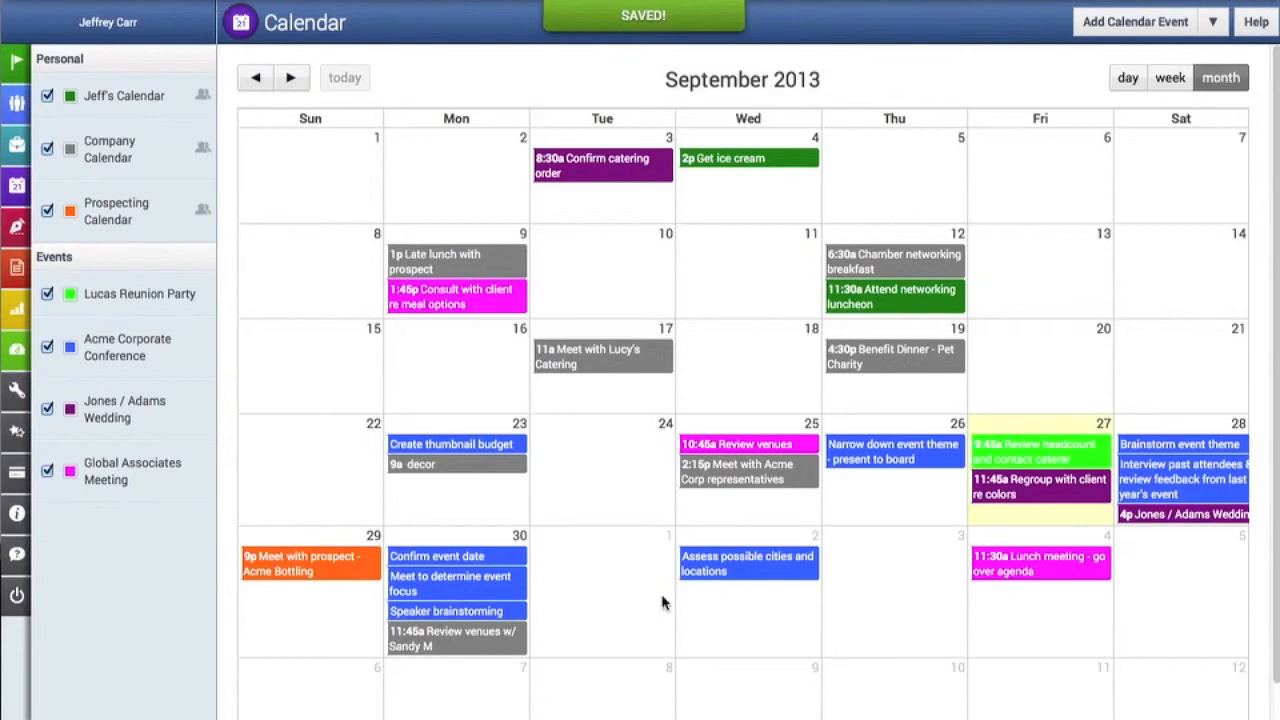
- View the details and location map of the Acme Bottling prospect meeting, and close the details
click(293, 577)
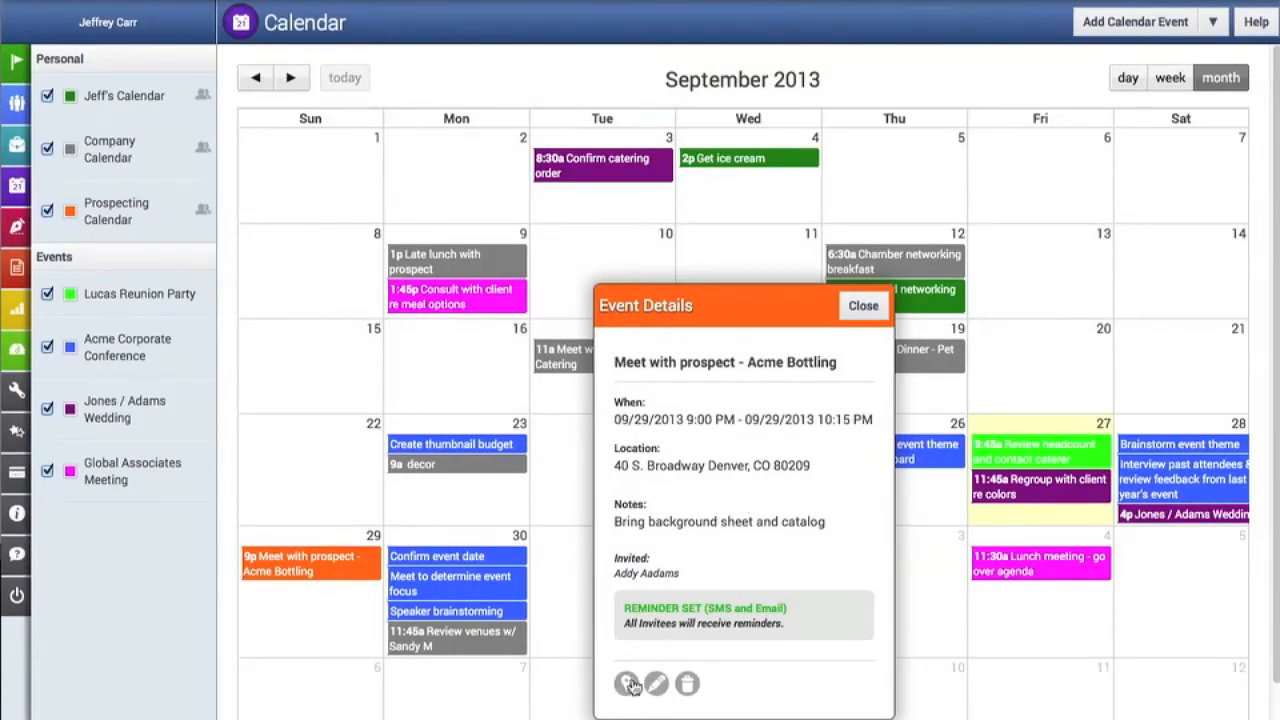
click(628, 684)
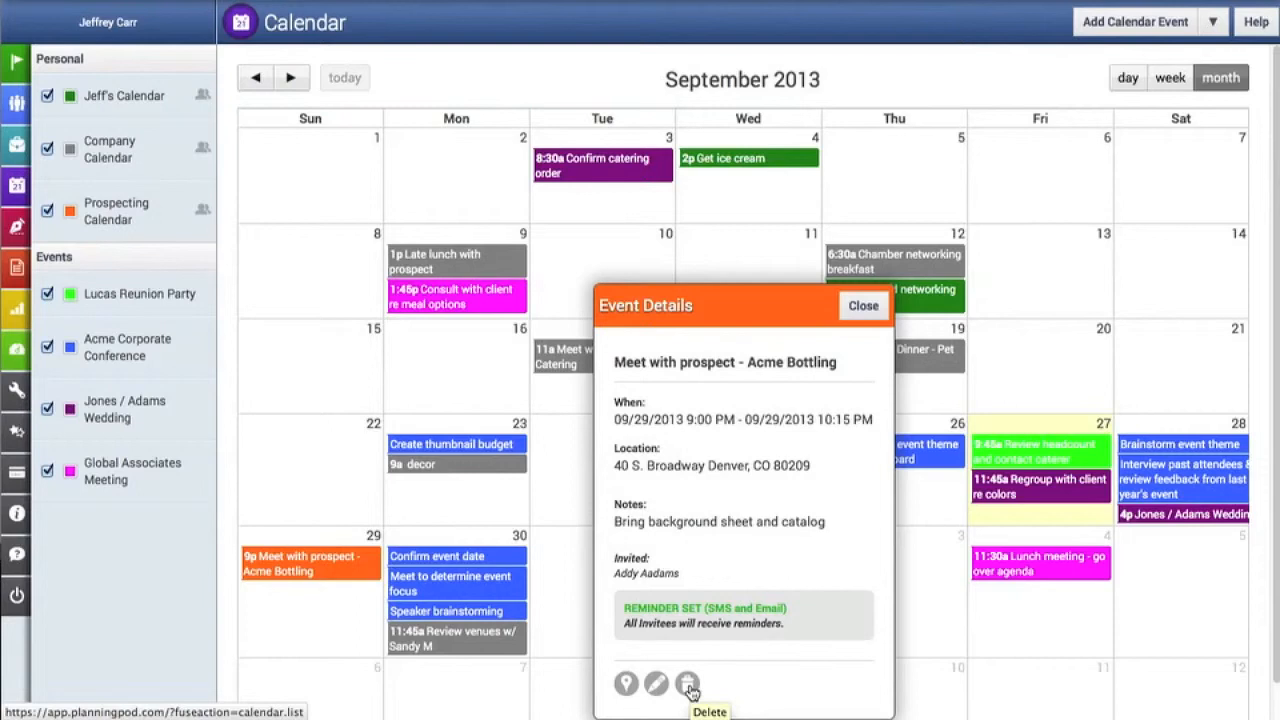
click(864, 307)
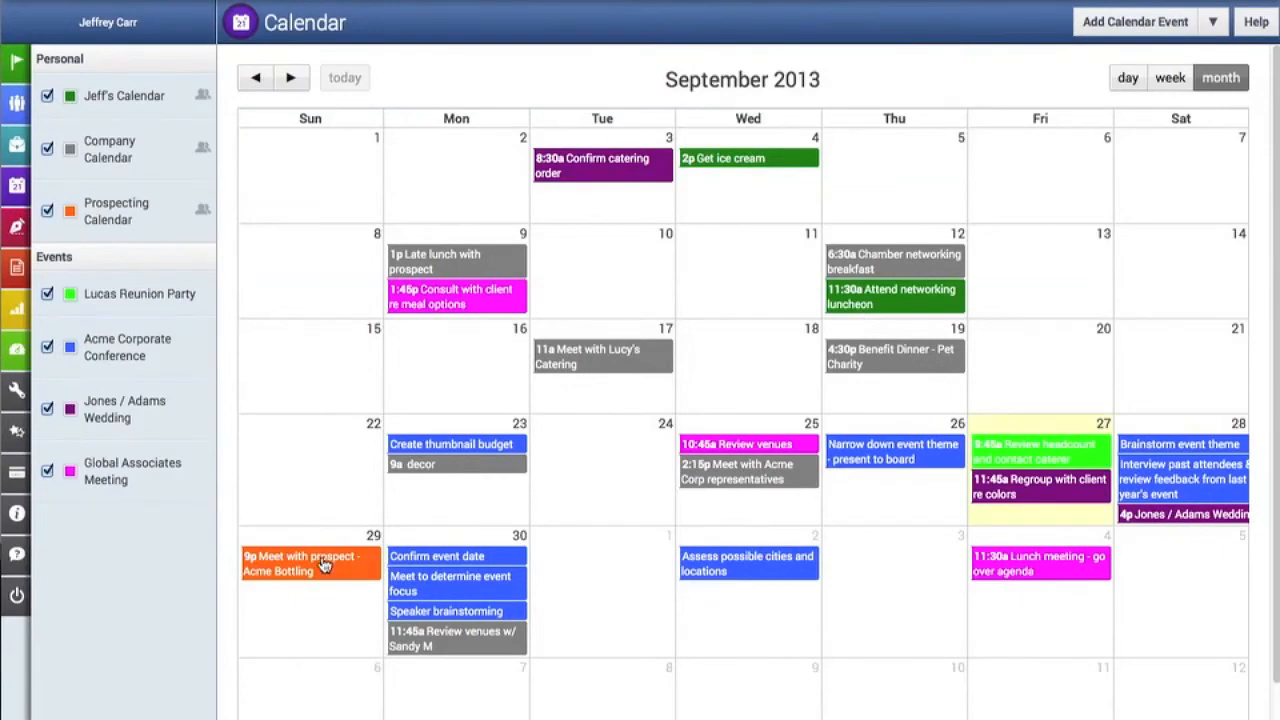
- Reschedule the Acme Bottling prospect meeting in the month view, first to October 3 and finally to October 1
drag(323, 565, 903, 600)
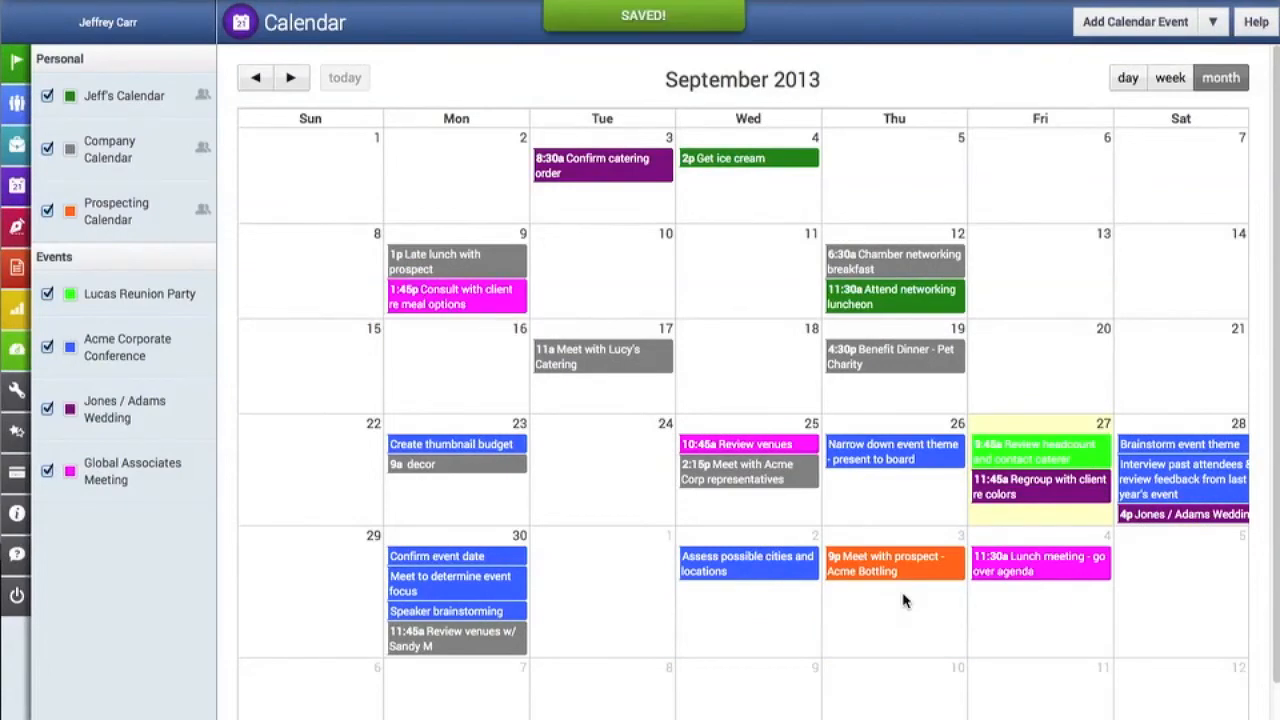
drag(906, 568, 622, 580)
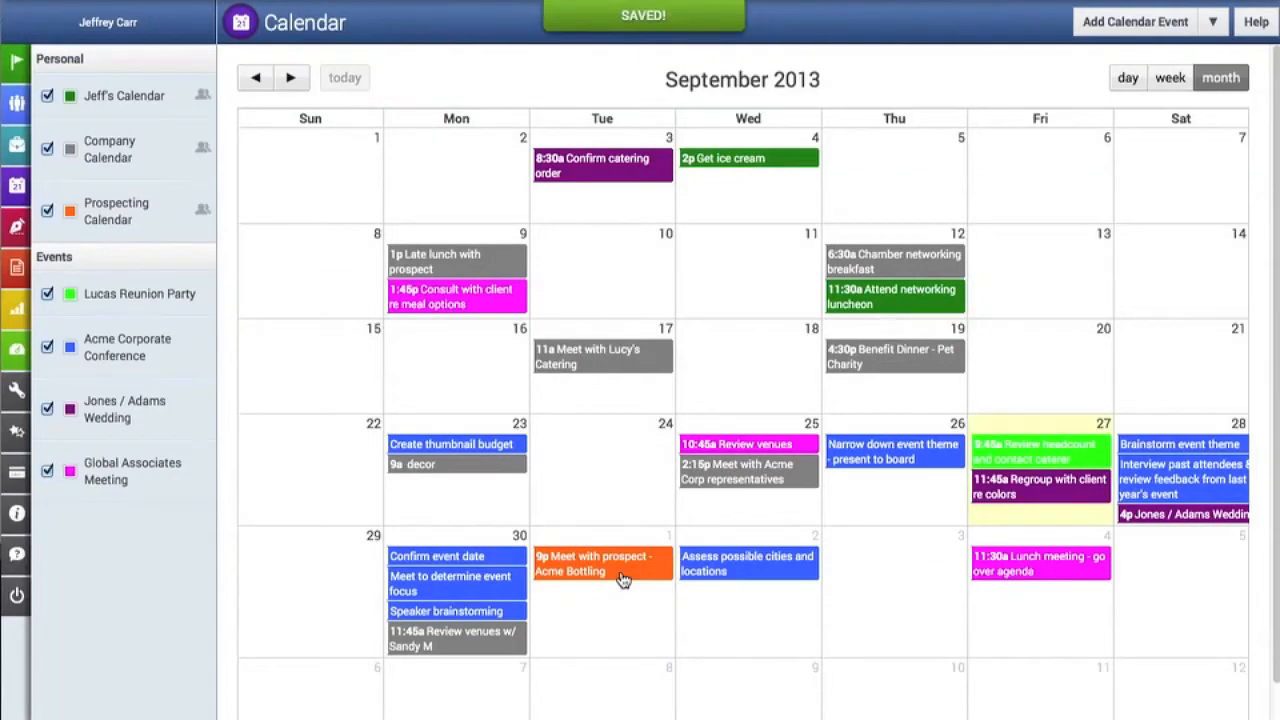
- Start a new to-do with the text "Research Acme Bottling for meeting"
click(1214, 24)
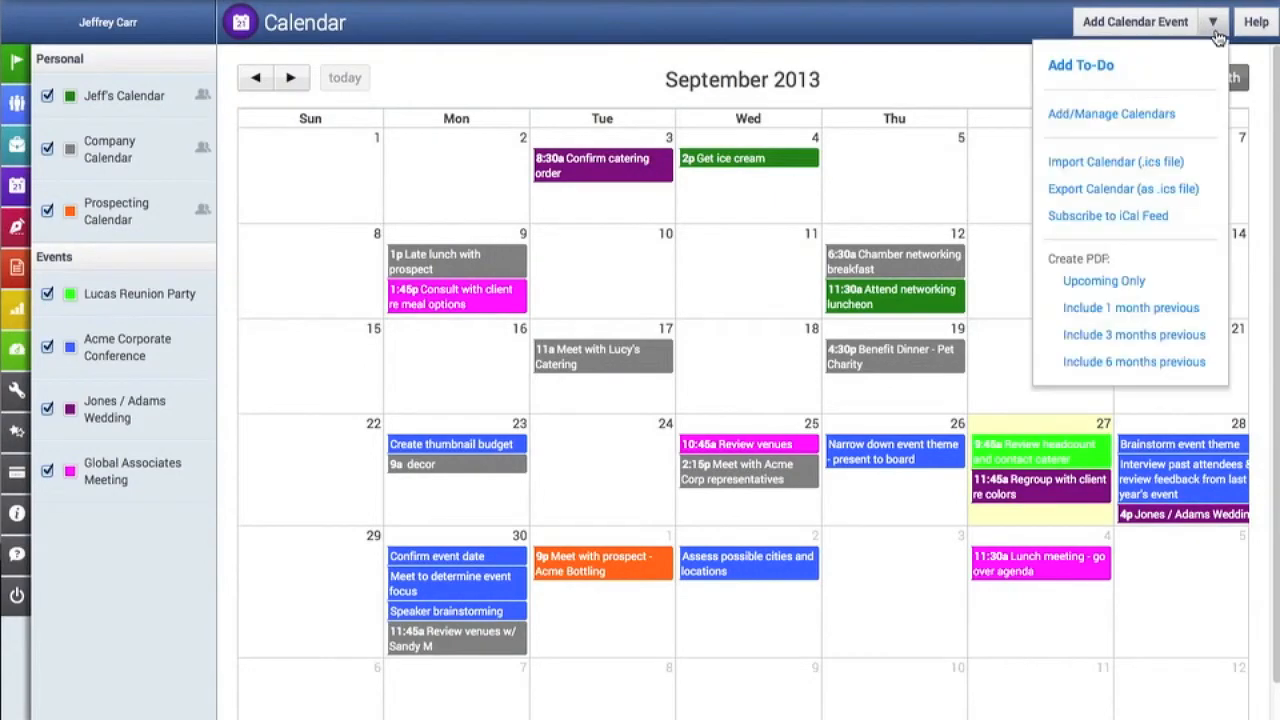
click(1111, 67)
click(544, 161)
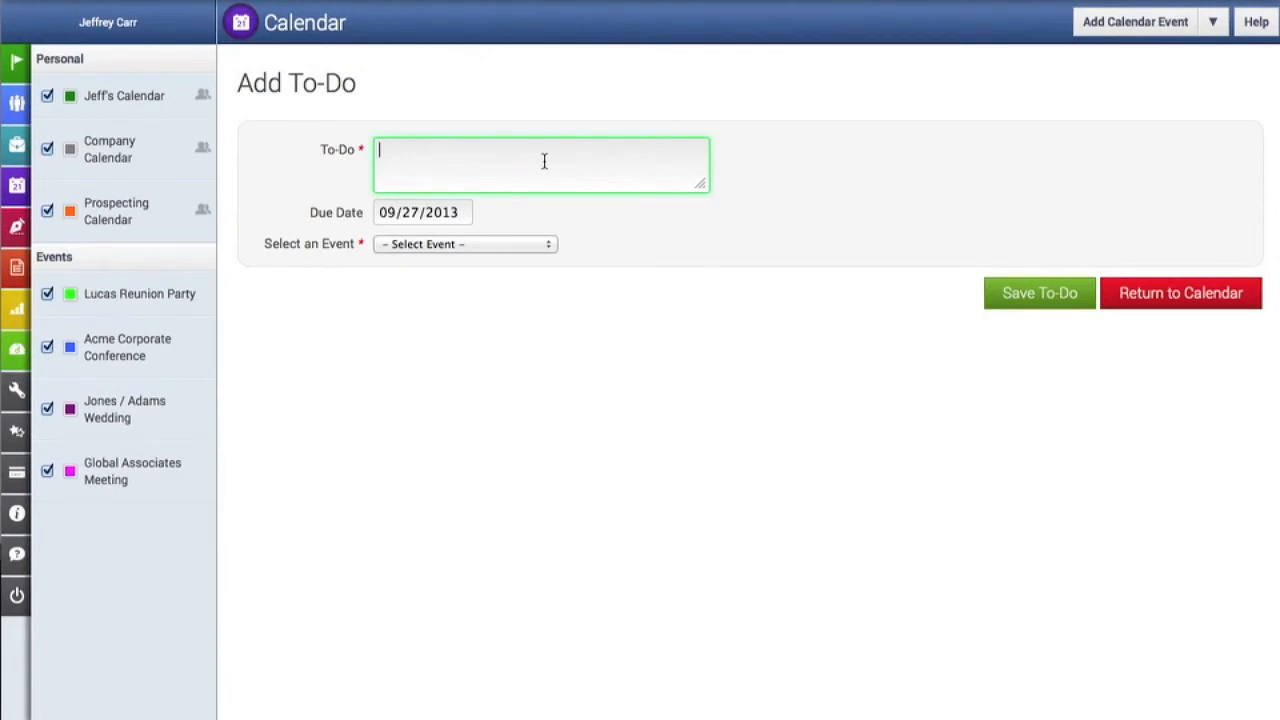
text(Research Acme Bottl)
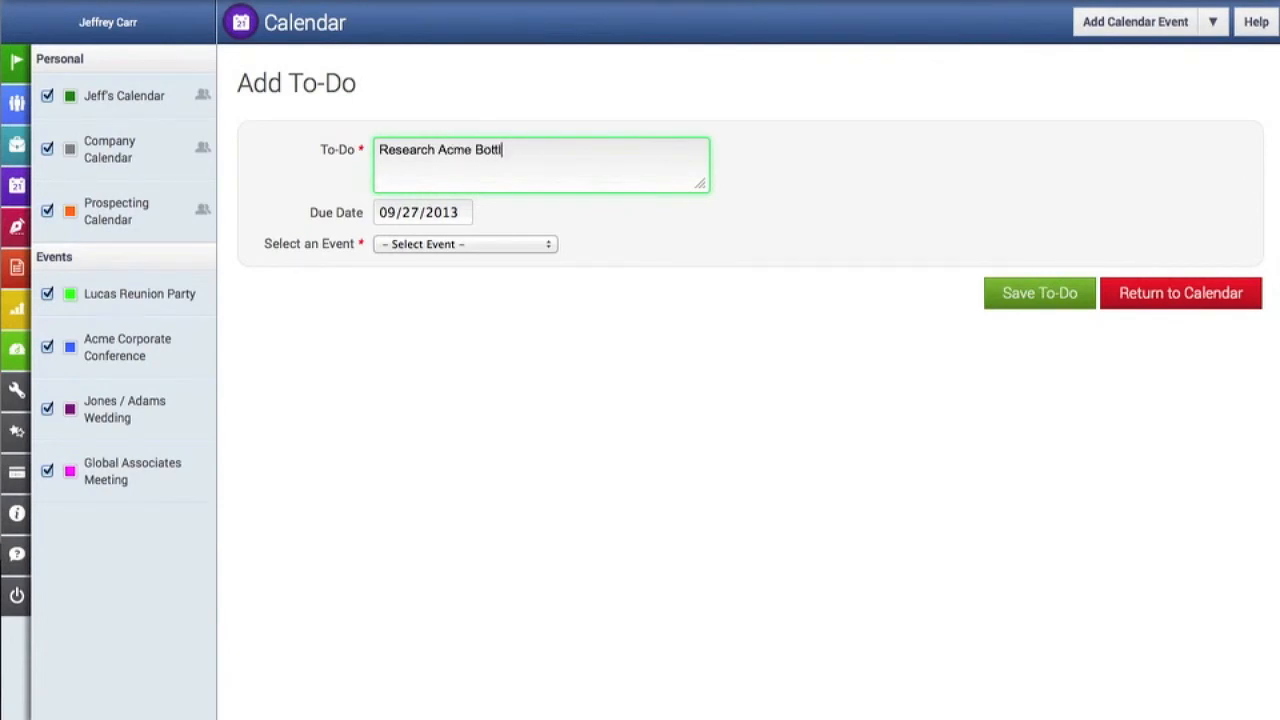
text(ing for meeting)
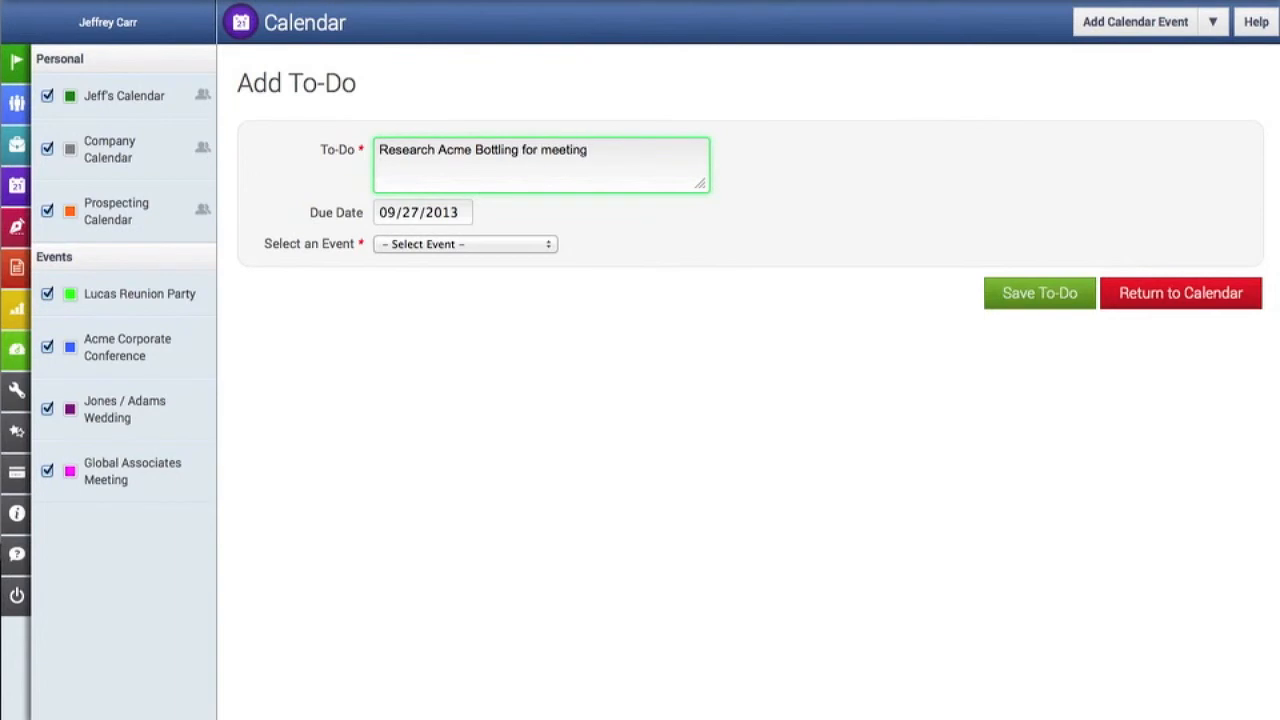
- Set the to-do's due date to 09/28/2013 and link it to the Acme Corporate Conference event
click(431, 210)
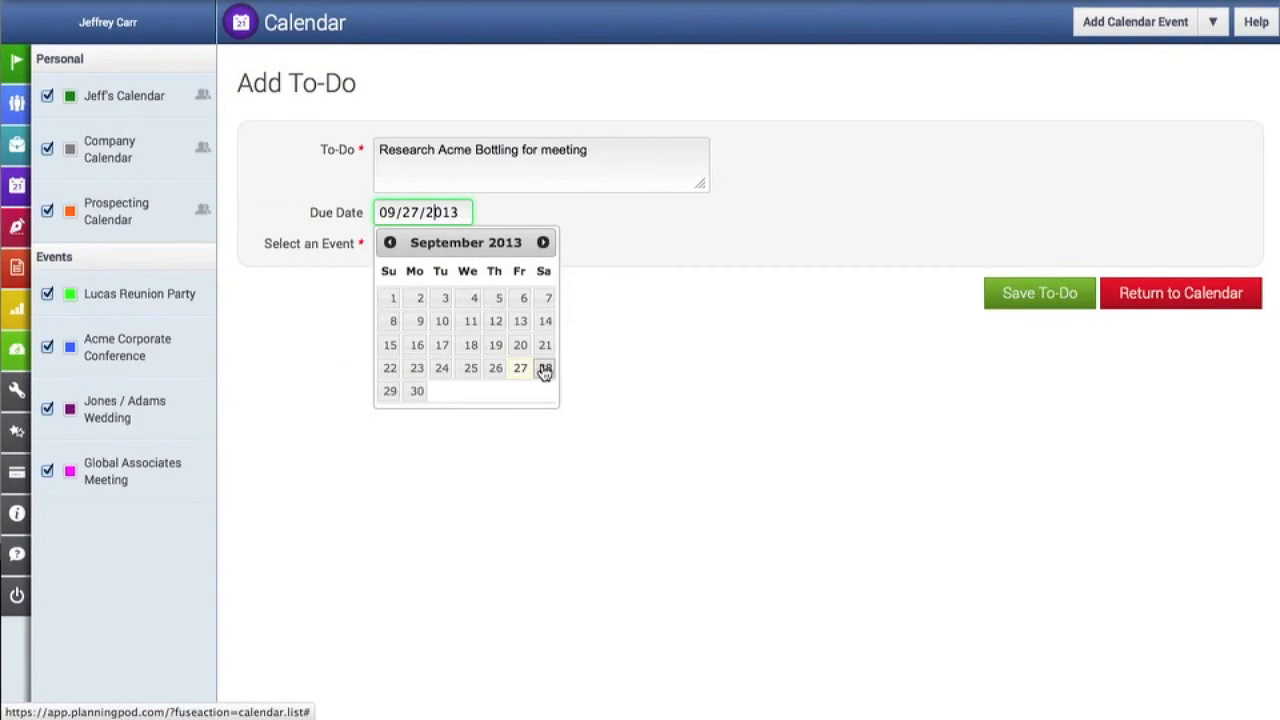
click(545, 369)
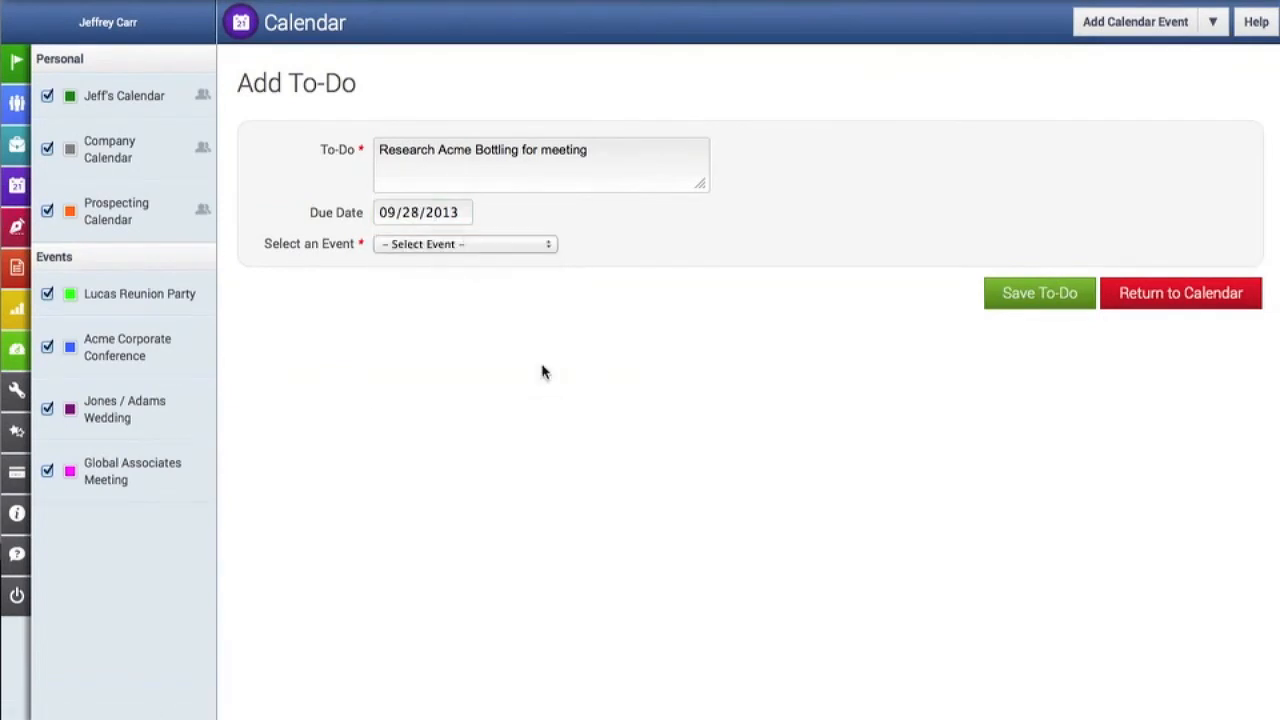
click(450, 246)
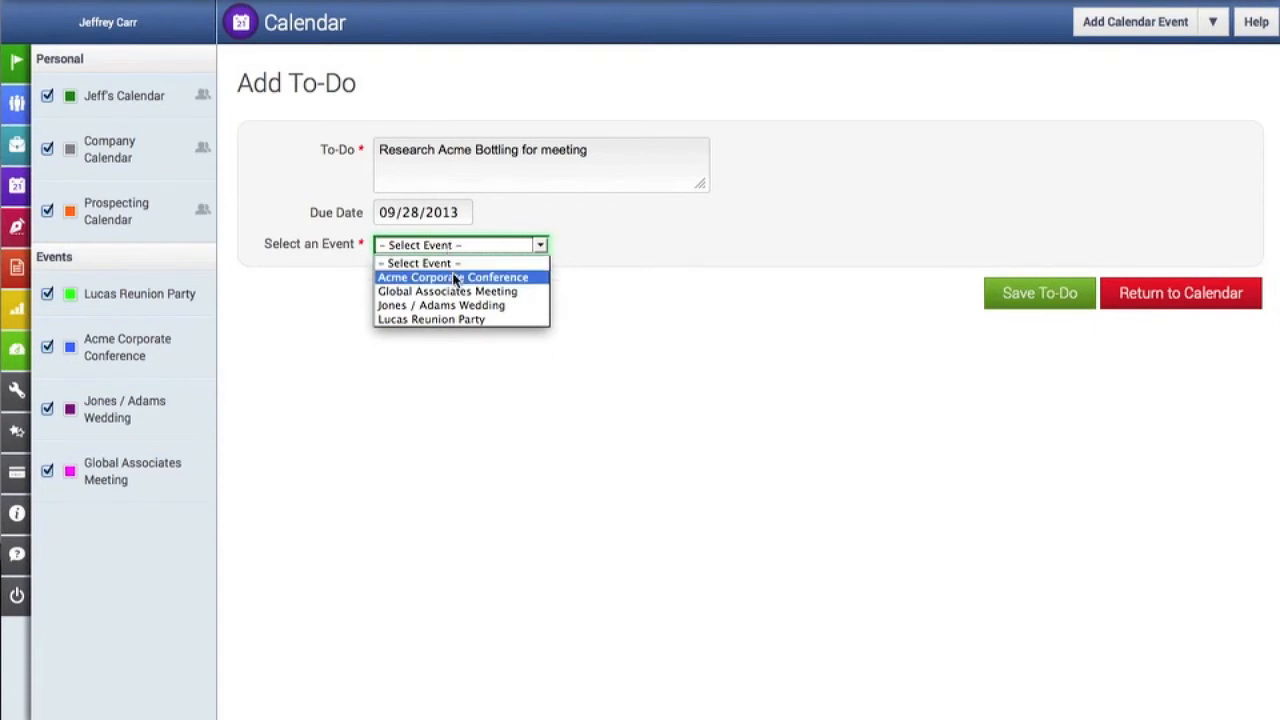
click(453, 278)
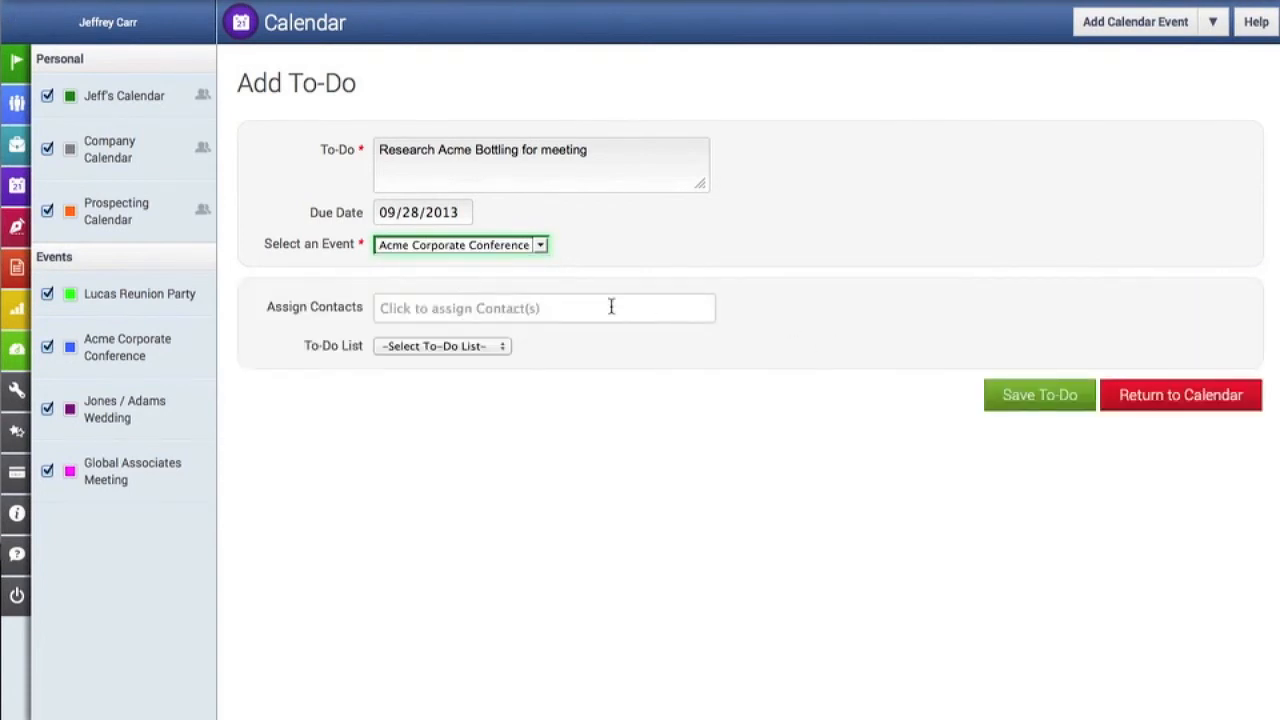
- Assign the first and the last of the available contacts to the to-do
click(570, 306)
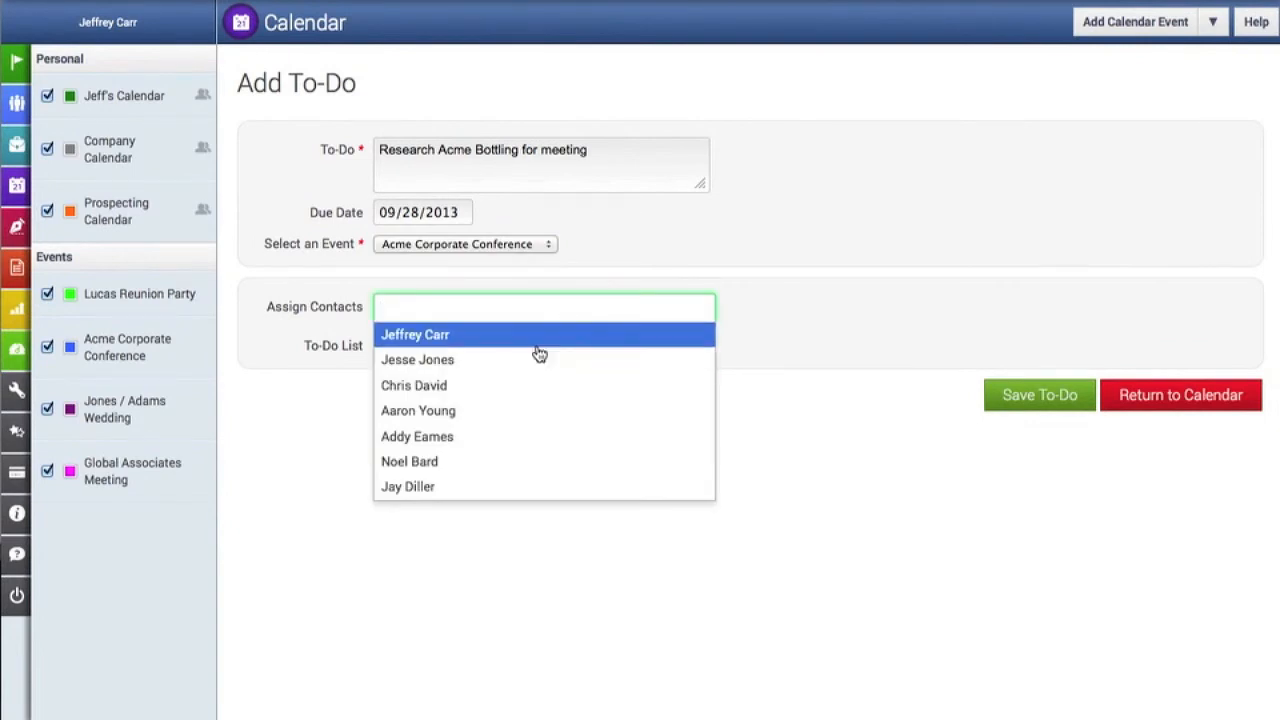
click(537, 338)
click(582, 309)
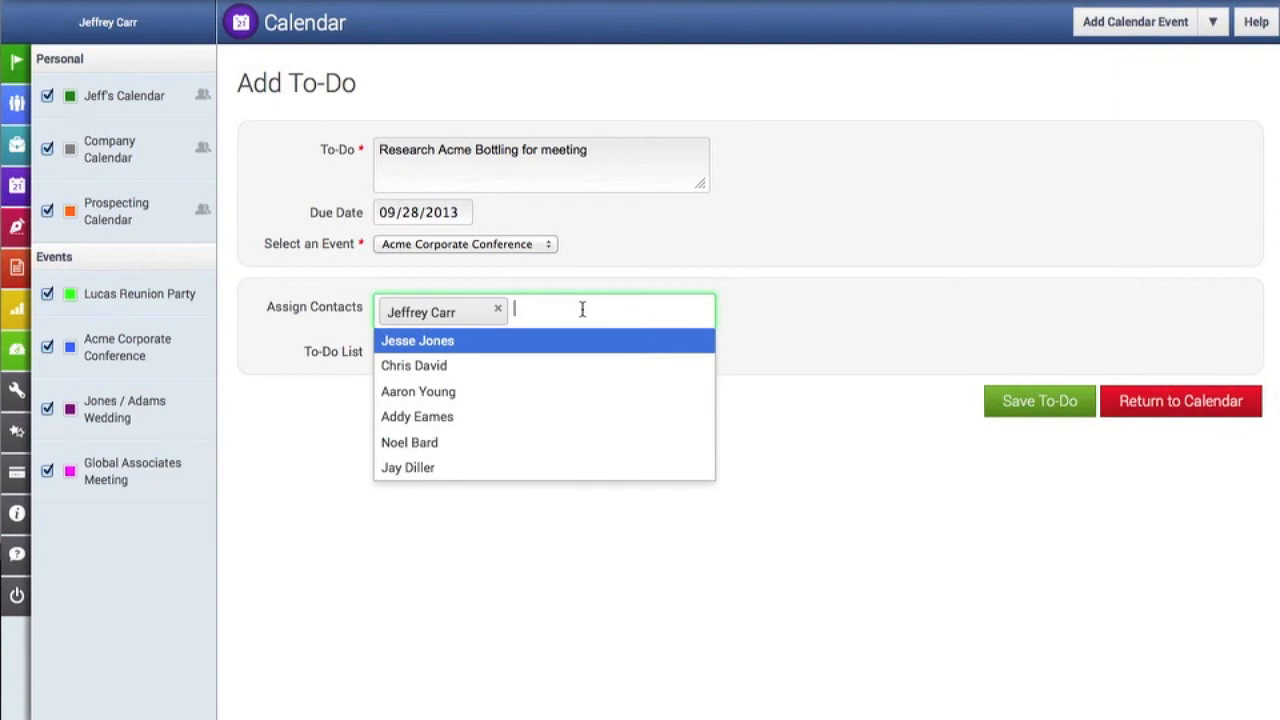
click(480, 470)
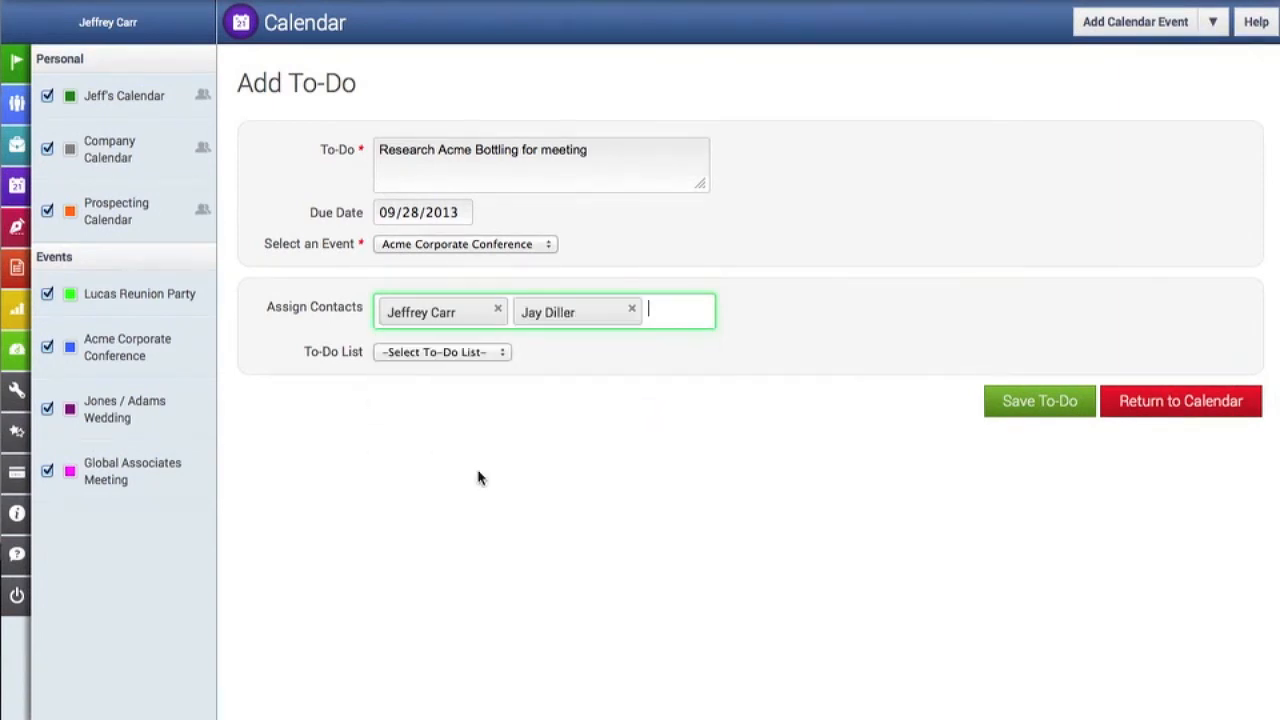
- Put the to-do on the Staff Tasks list and save it
click(449, 353)
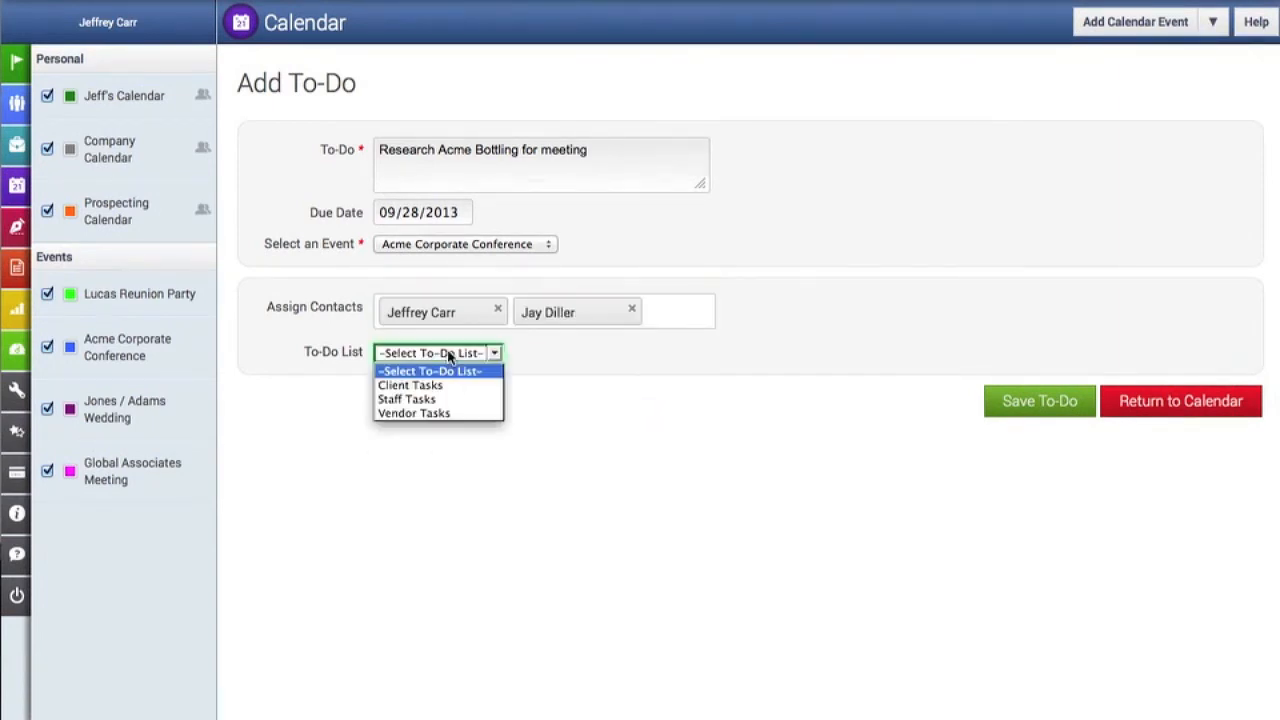
click(425, 400)
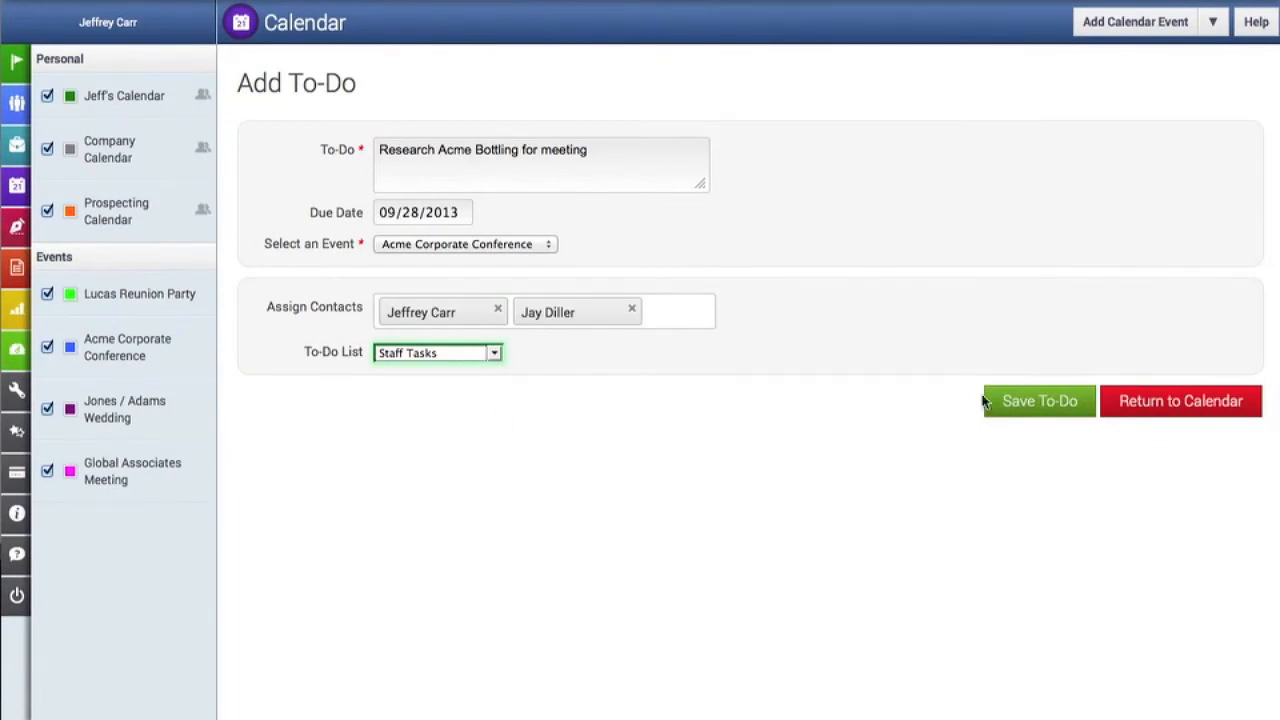
click(1050, 403)
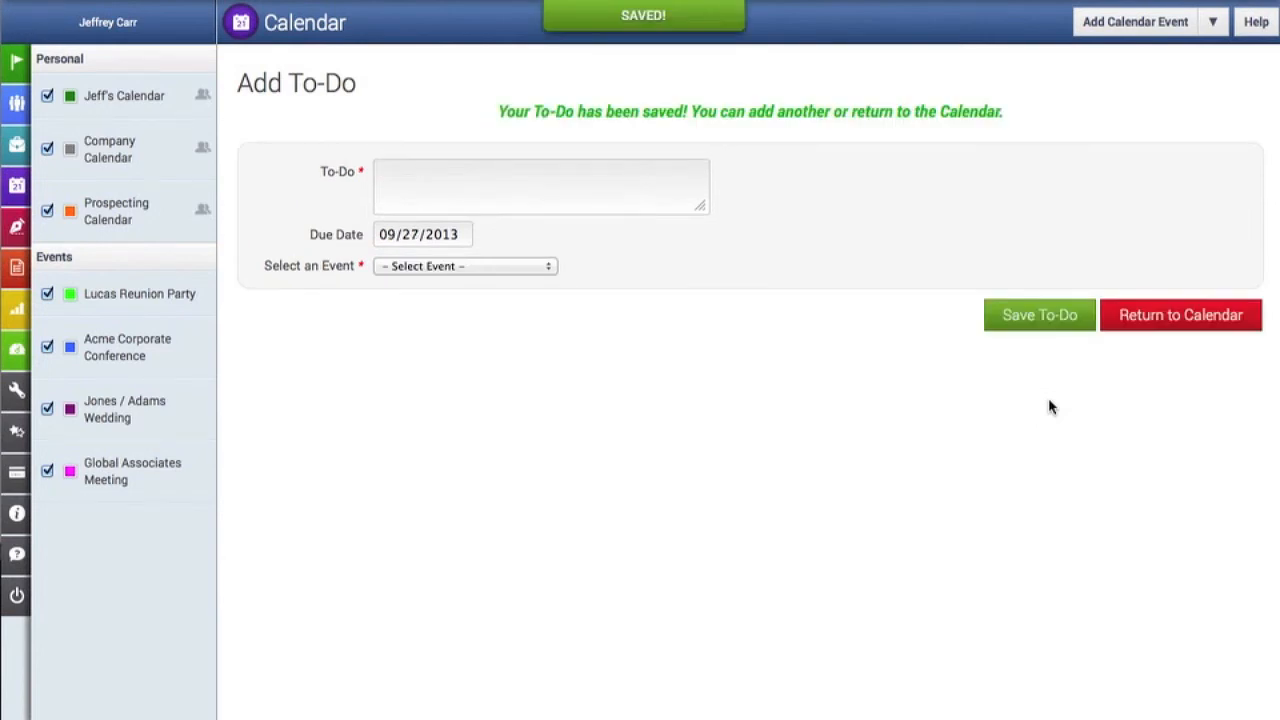
- Return to the calendar, view the details of the Acme Bottling research to-do on September 28, and close them
click(1155, 326)
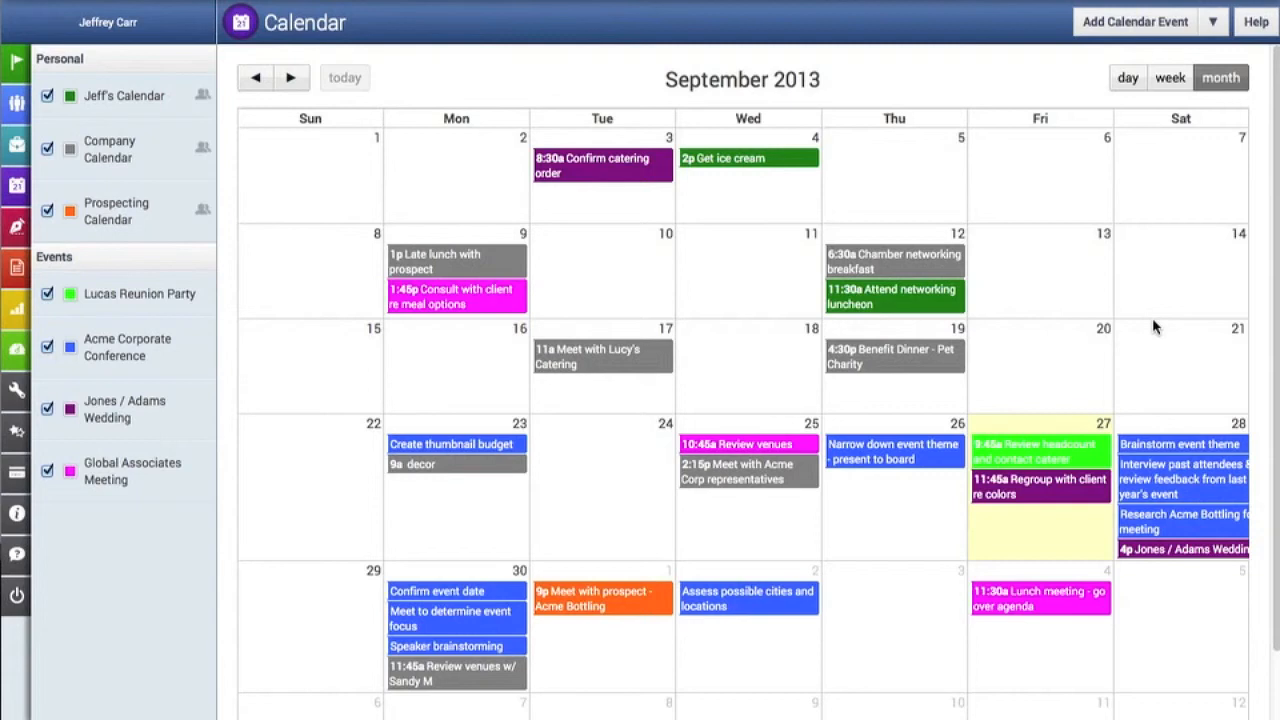
click(1170, 520)
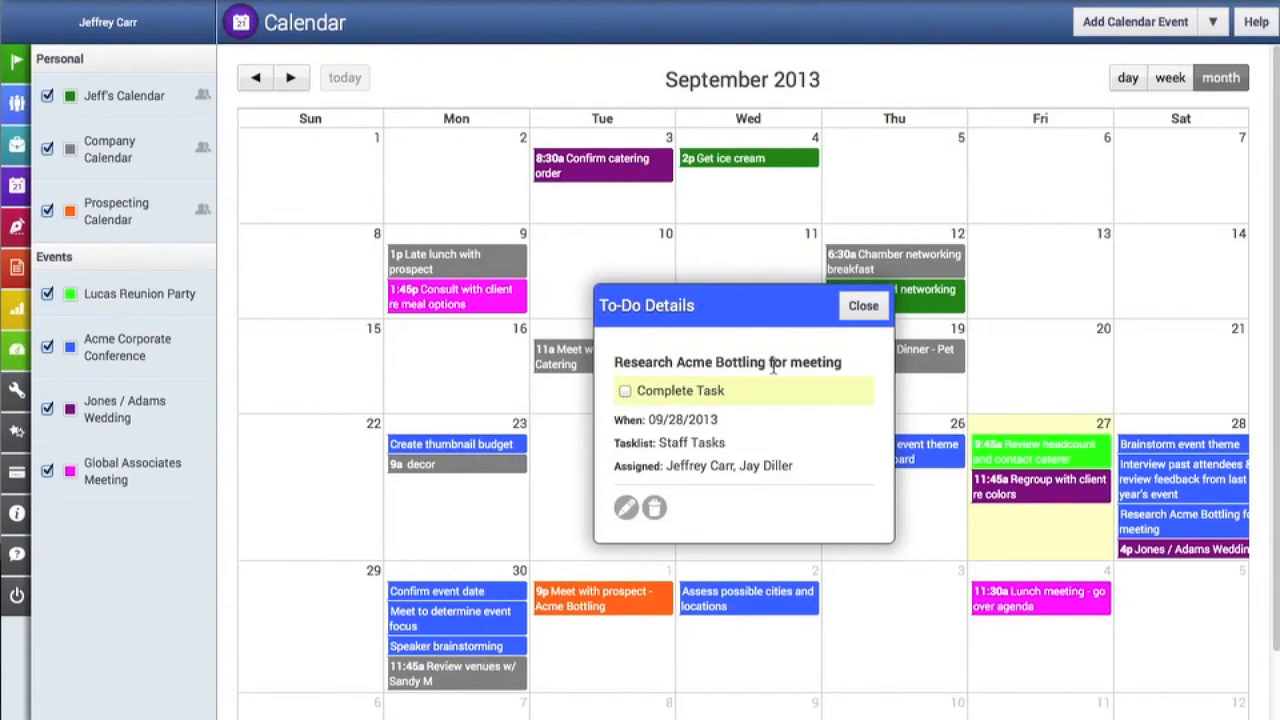
click(862, 307)
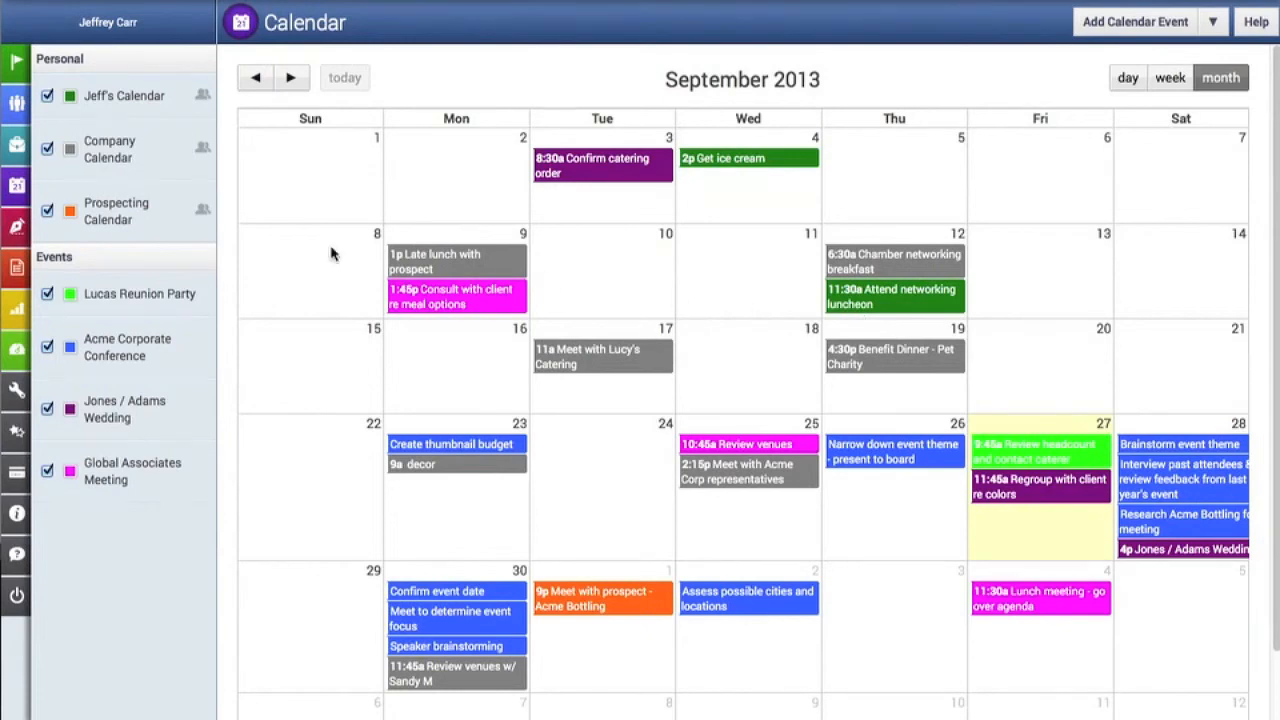
- Open the calendar events of the Global Associates Meeting and set the date range to Show All Events
mouse_move(20, 155)
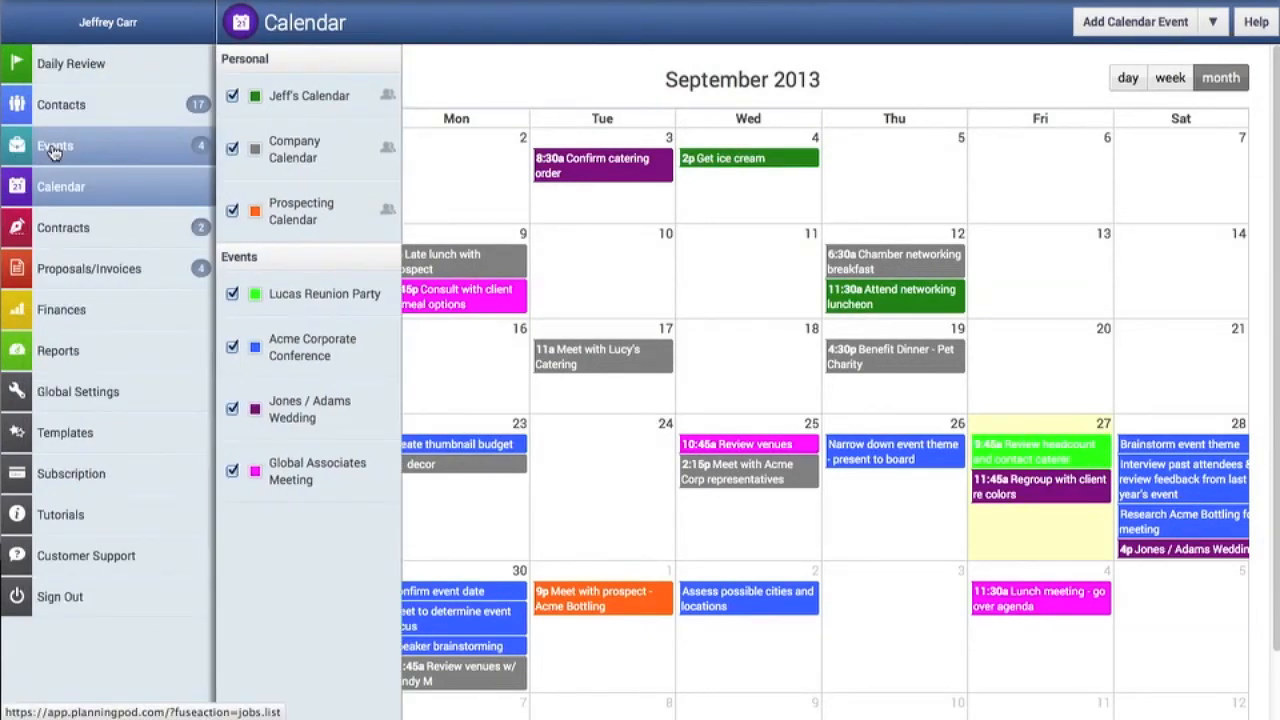
click(54, 148)
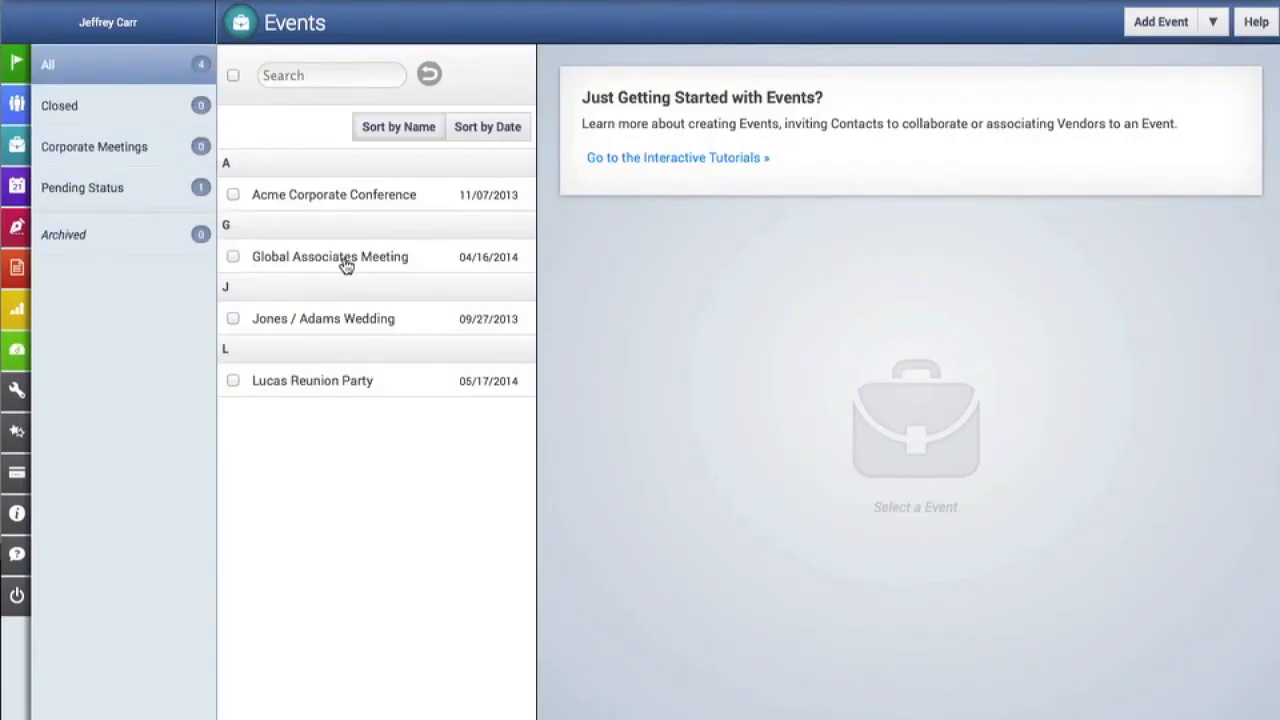
click(345, 264)
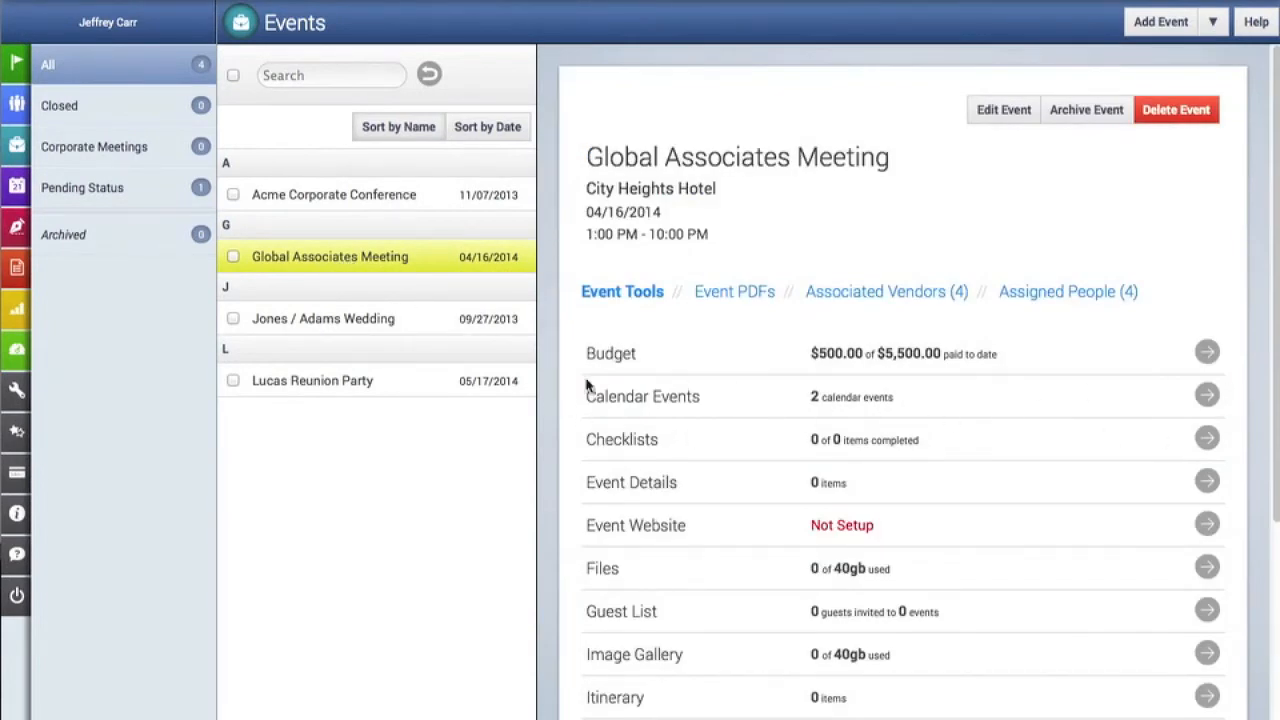
click(1210, 398)
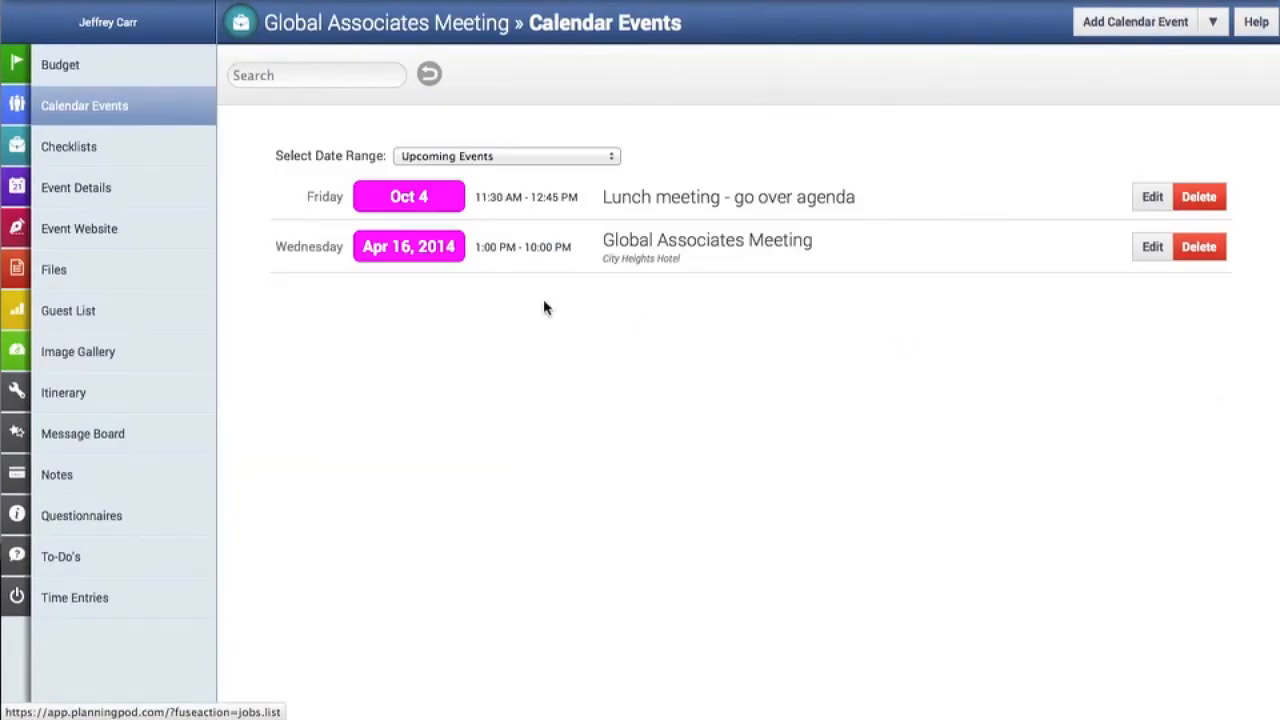
click(492, 157)
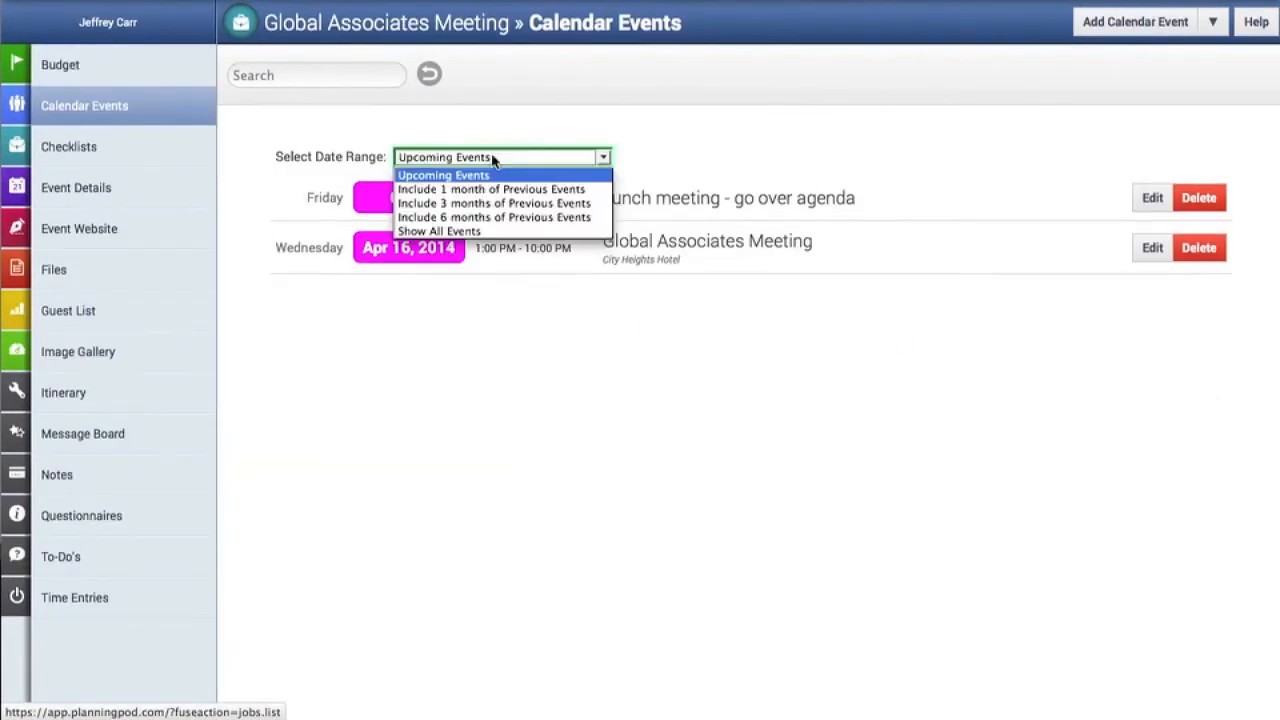
click(475, 231)
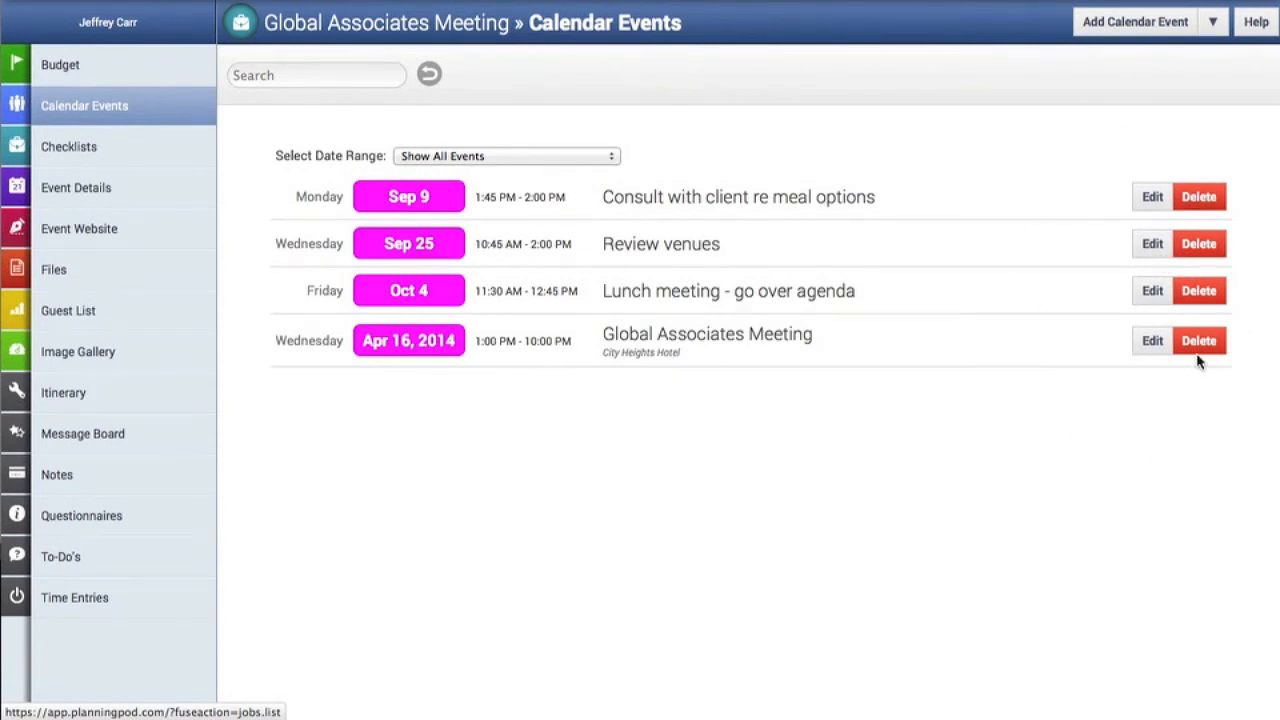
- Add a calendar event named "Brainstorm event themes" and enable email notification to the users sharing the calendar
click(1138, 25)
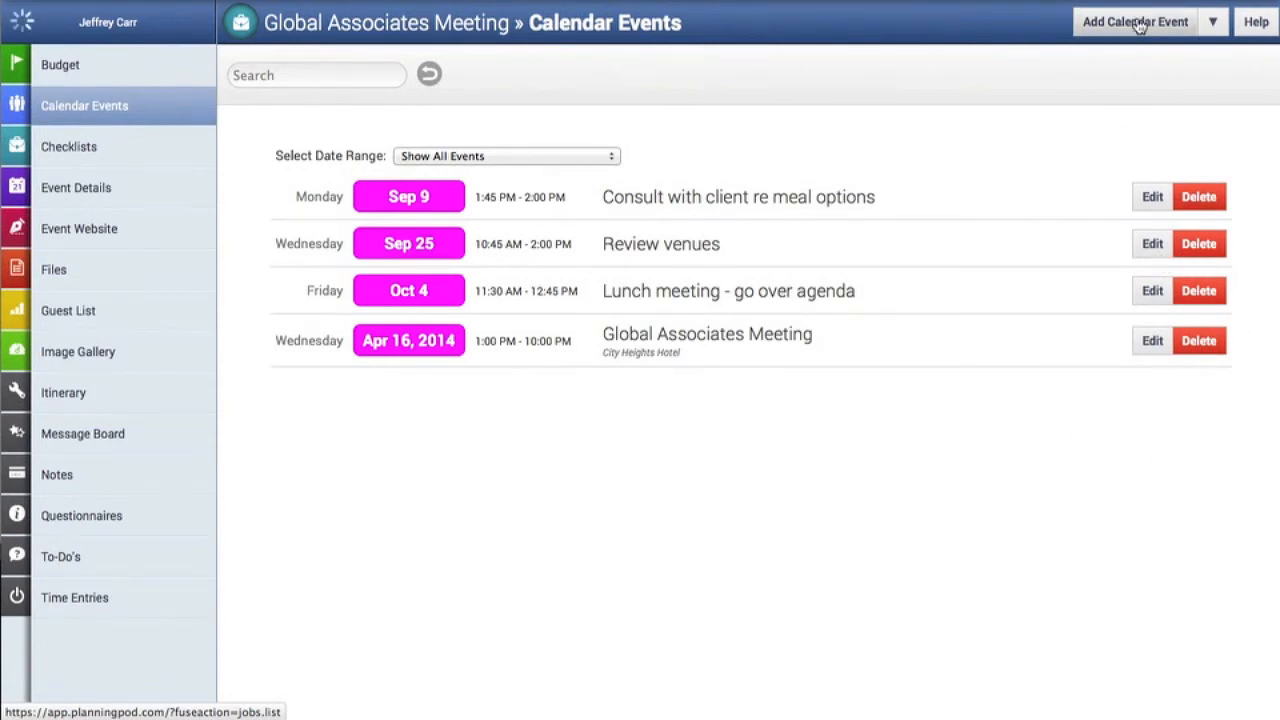
click(501, 148)
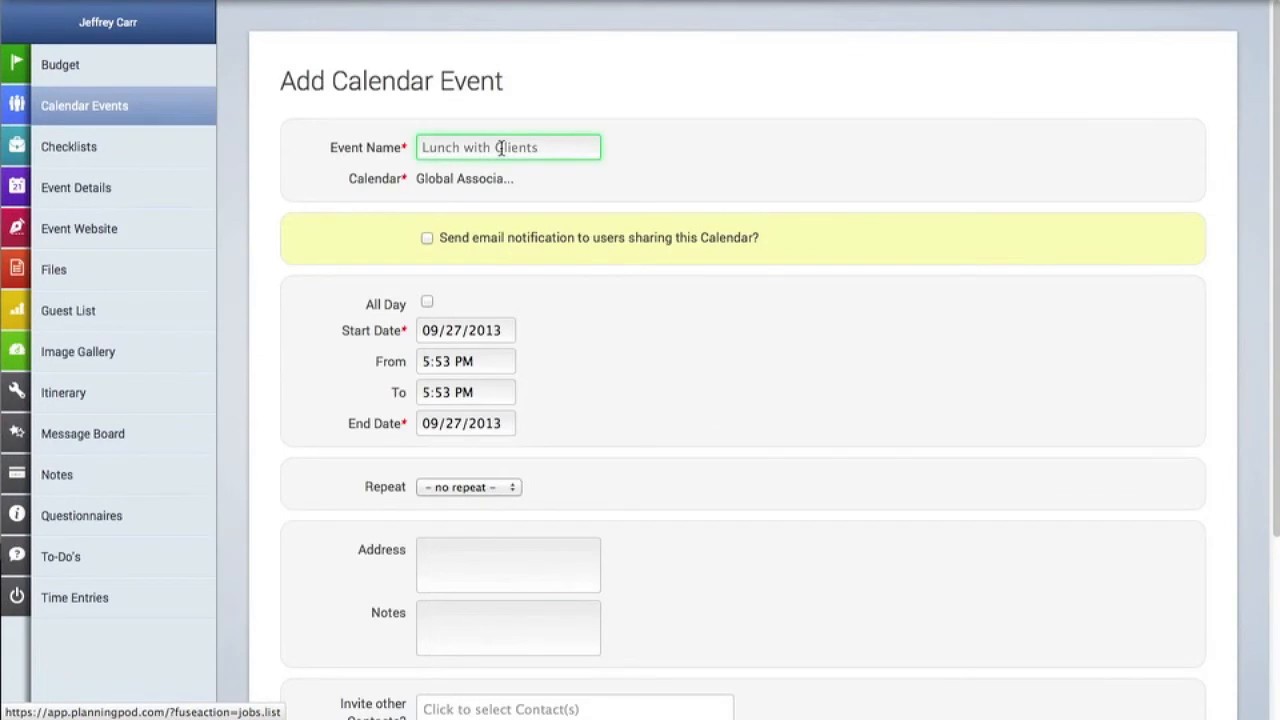
text(Brainstorm event themes)
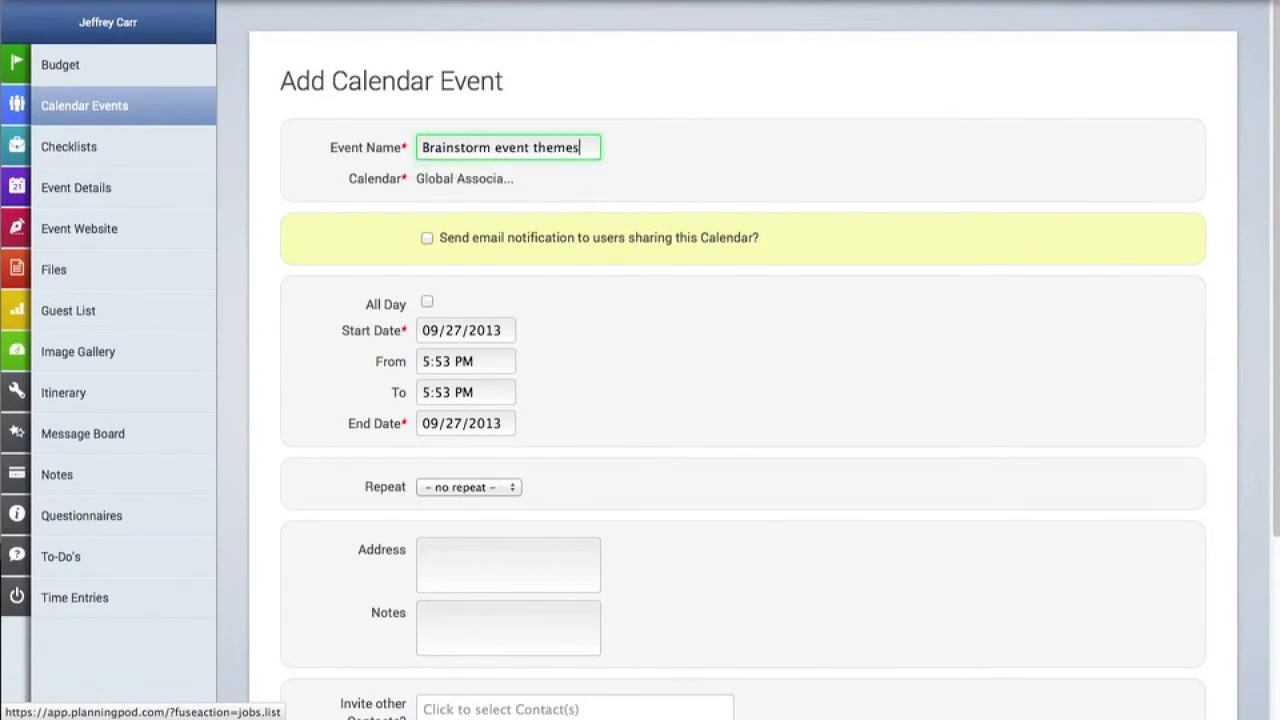
click(427, 240)
- Set the start date of the brainstorming event to 10/09/2013
scroll(531, 260, down, 2)
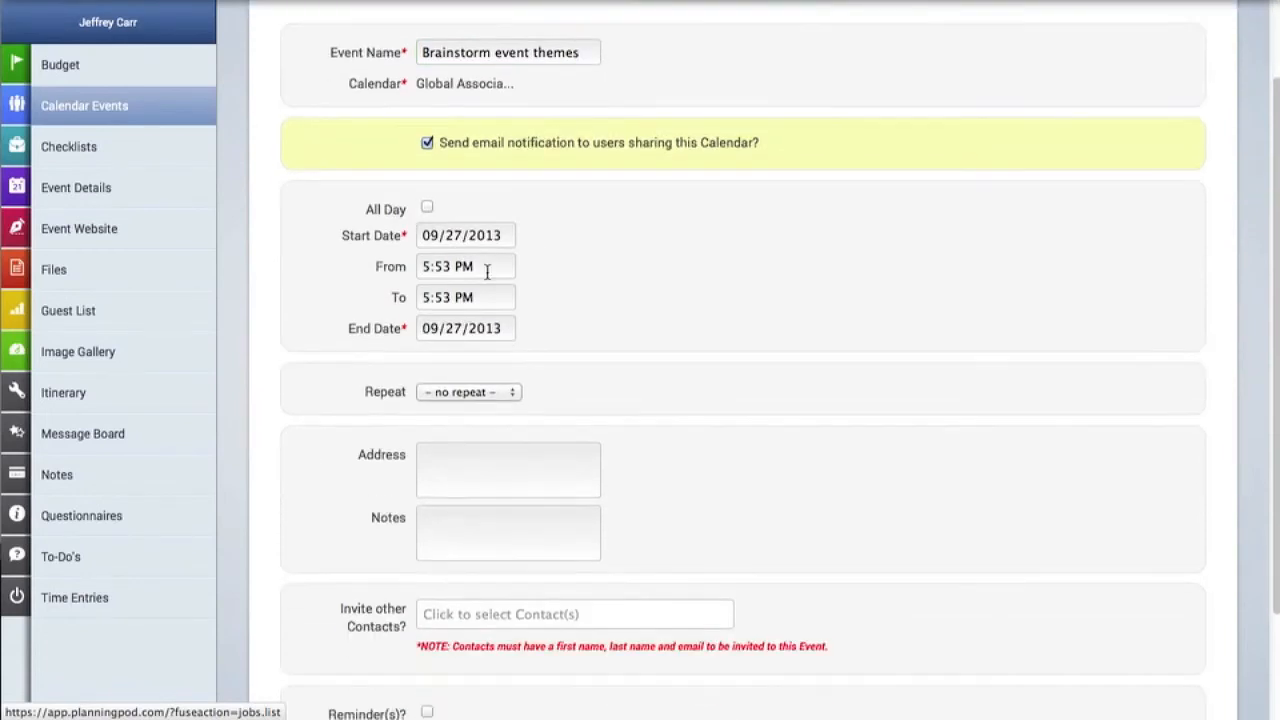
click(469, 237)
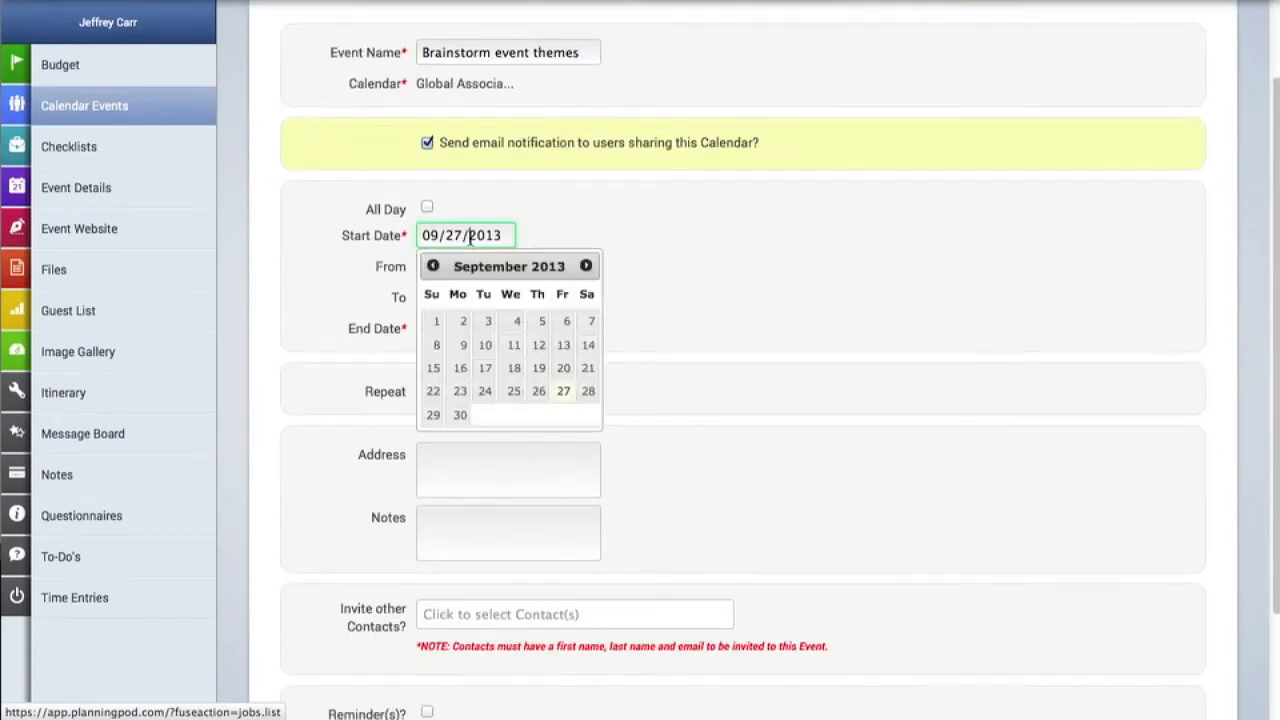
click(583, 266)
click(518, 346)
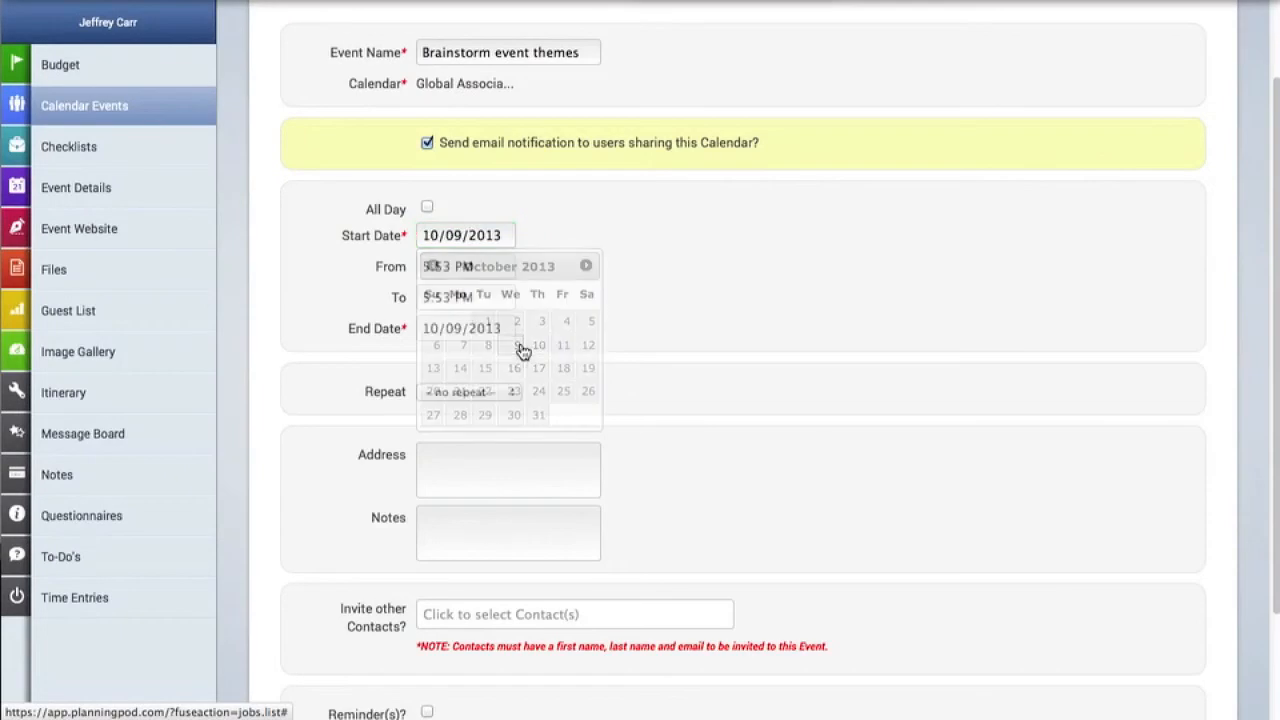
- Set the event's time from 02:00 PM to 03:30 PM
click(491, 266)
scroll(483, 345, up, 3)
scroll(483, 345, up, 1)
scroll(483, 343, up, 4)
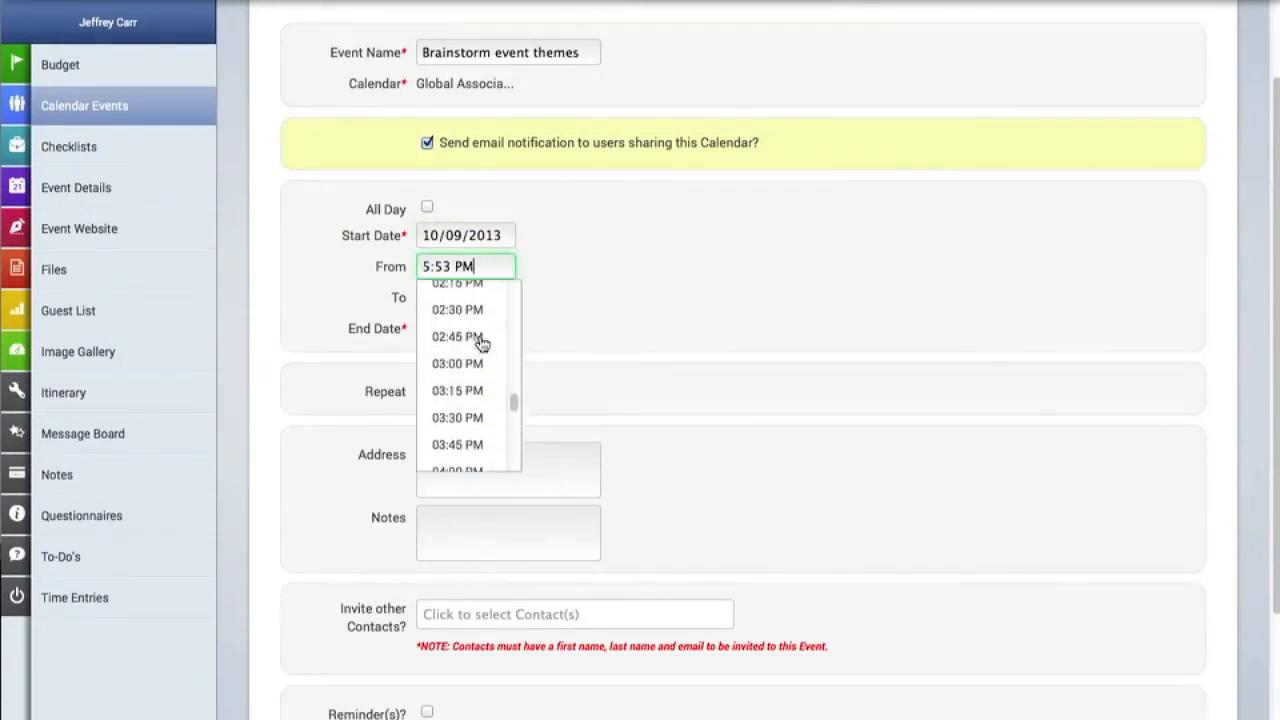
click(480, 334)
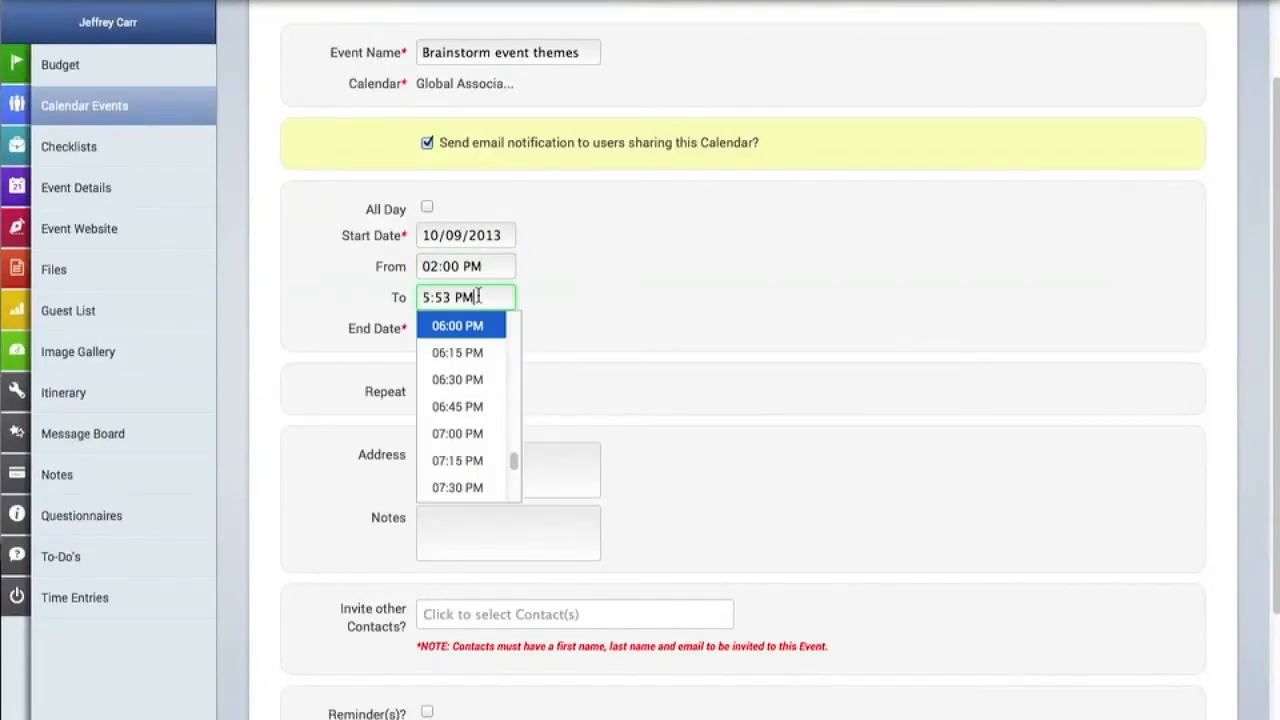
scroll(480, 332, up, 4)
scroll(479, 332, up, 1)
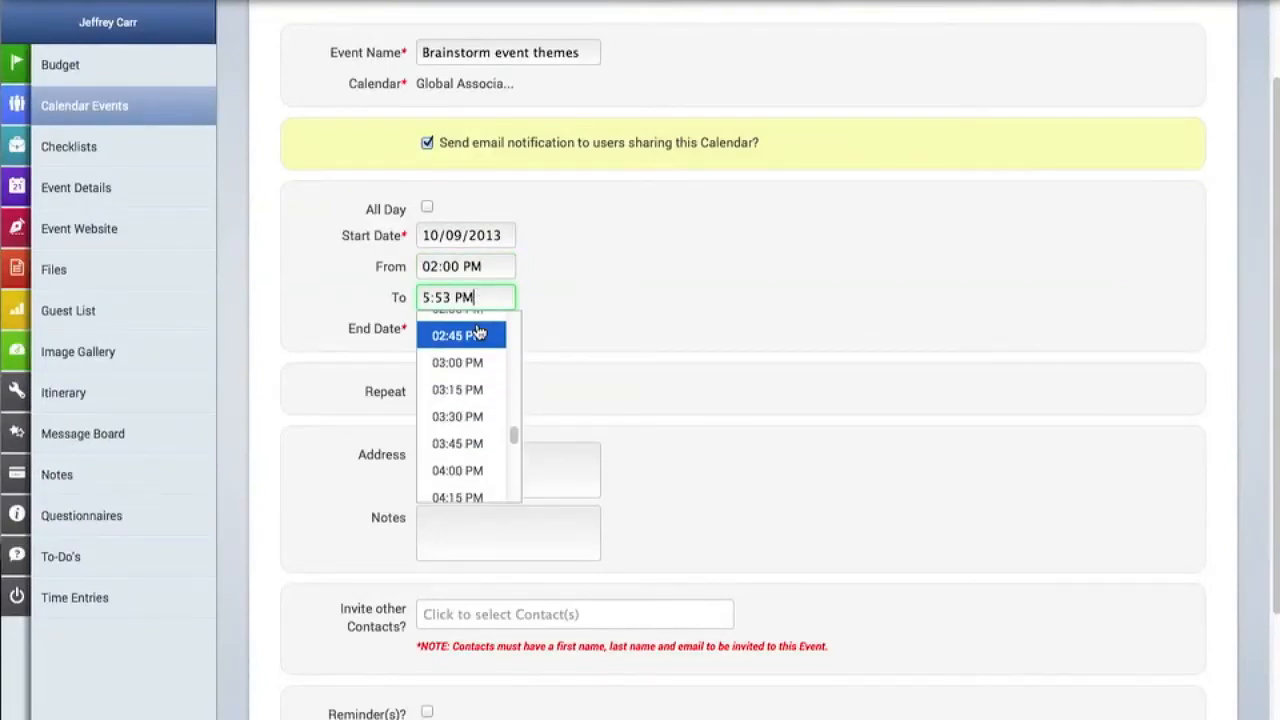
click(466, 415)
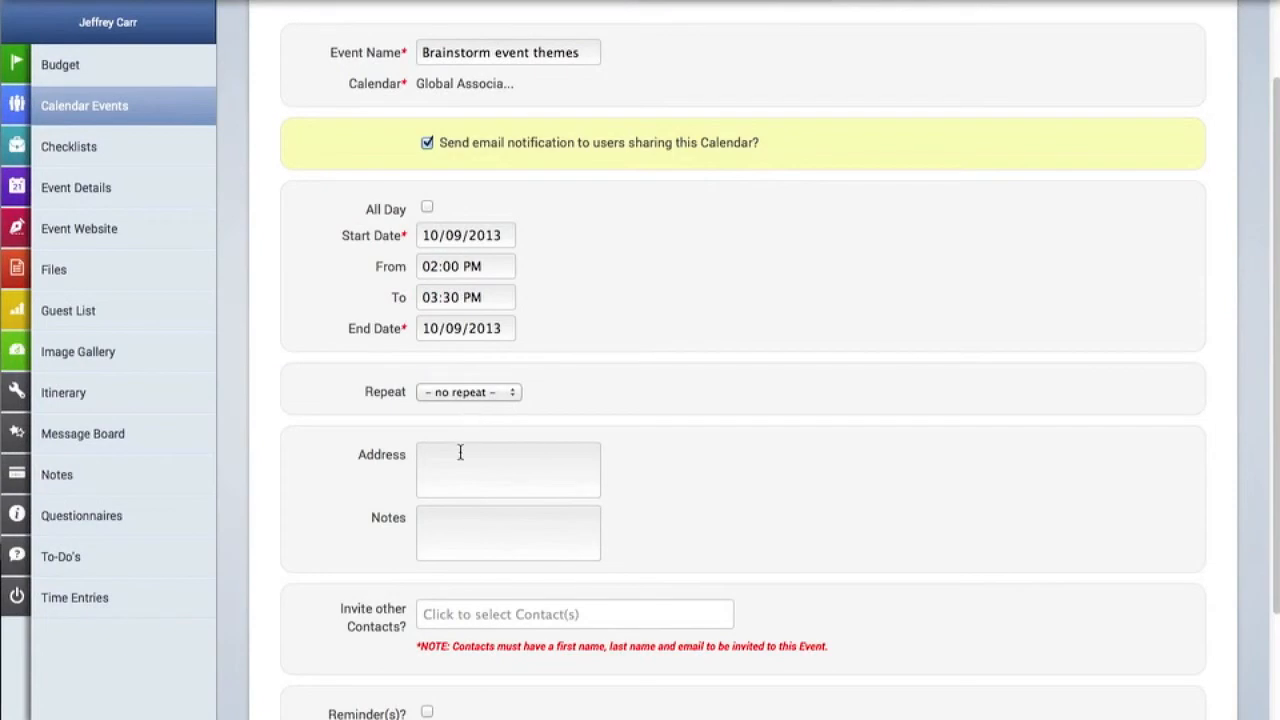
- Enter the note "conference room - bring snacks" for the brainstorming event and invite the fifth contact offered in the contact list
click(446, 541)
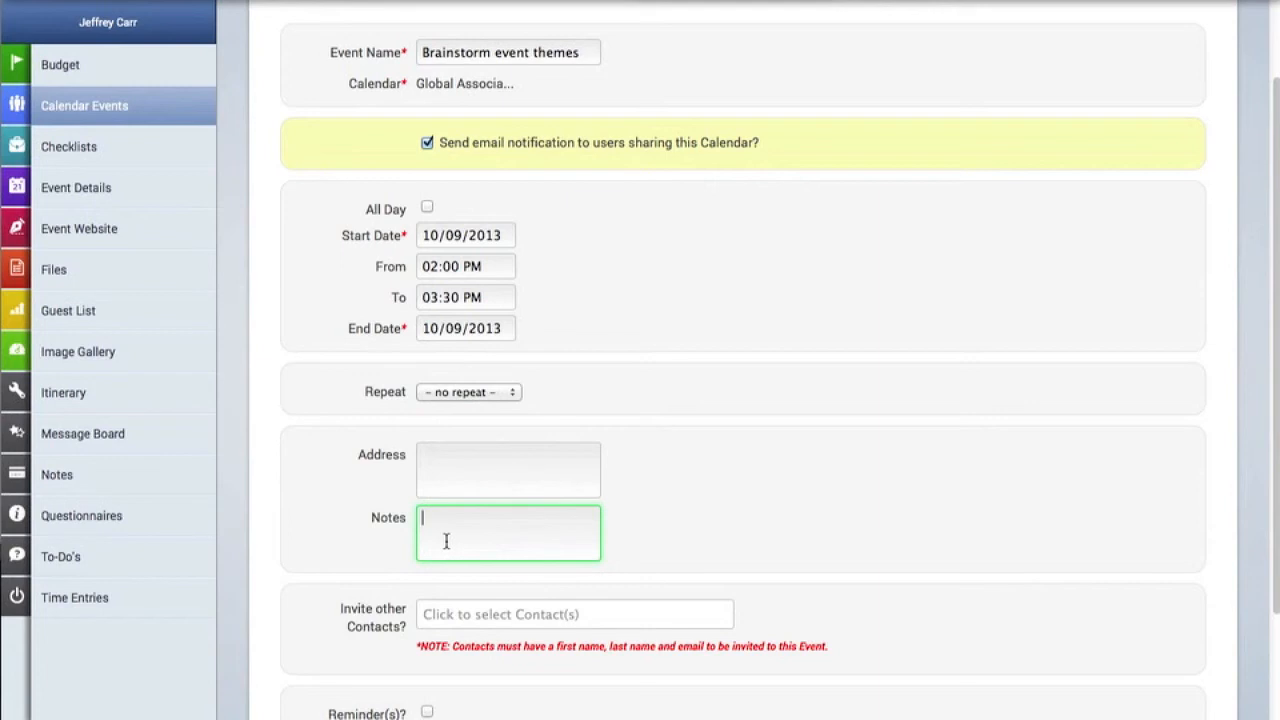
text(conferenc)
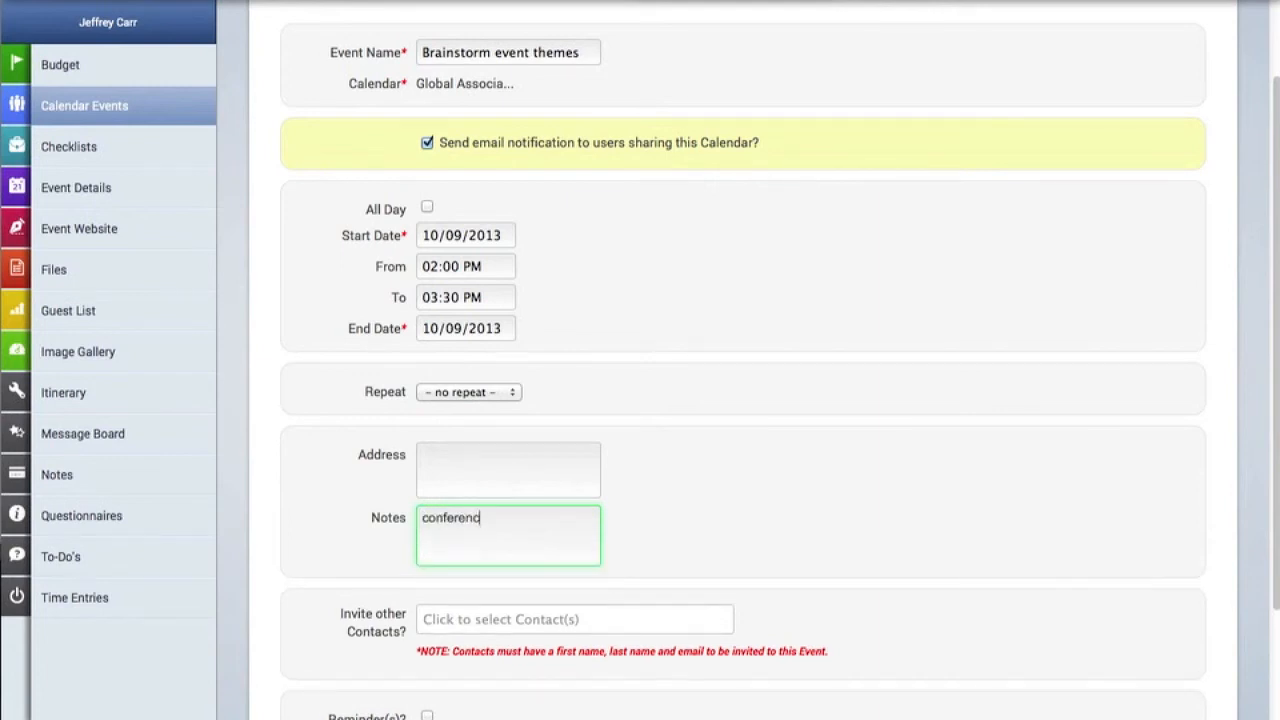
text(e room - bring snacks)
scroll(474, 482, down, 3)
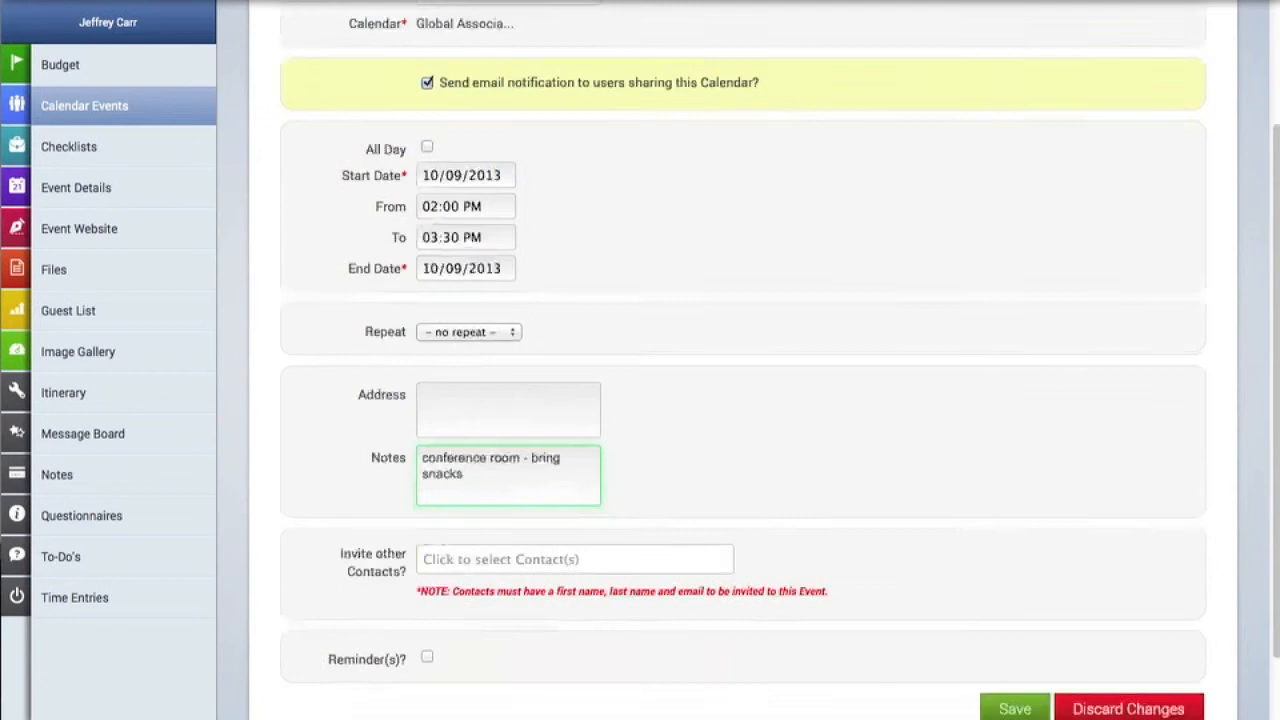
click(474, 482)
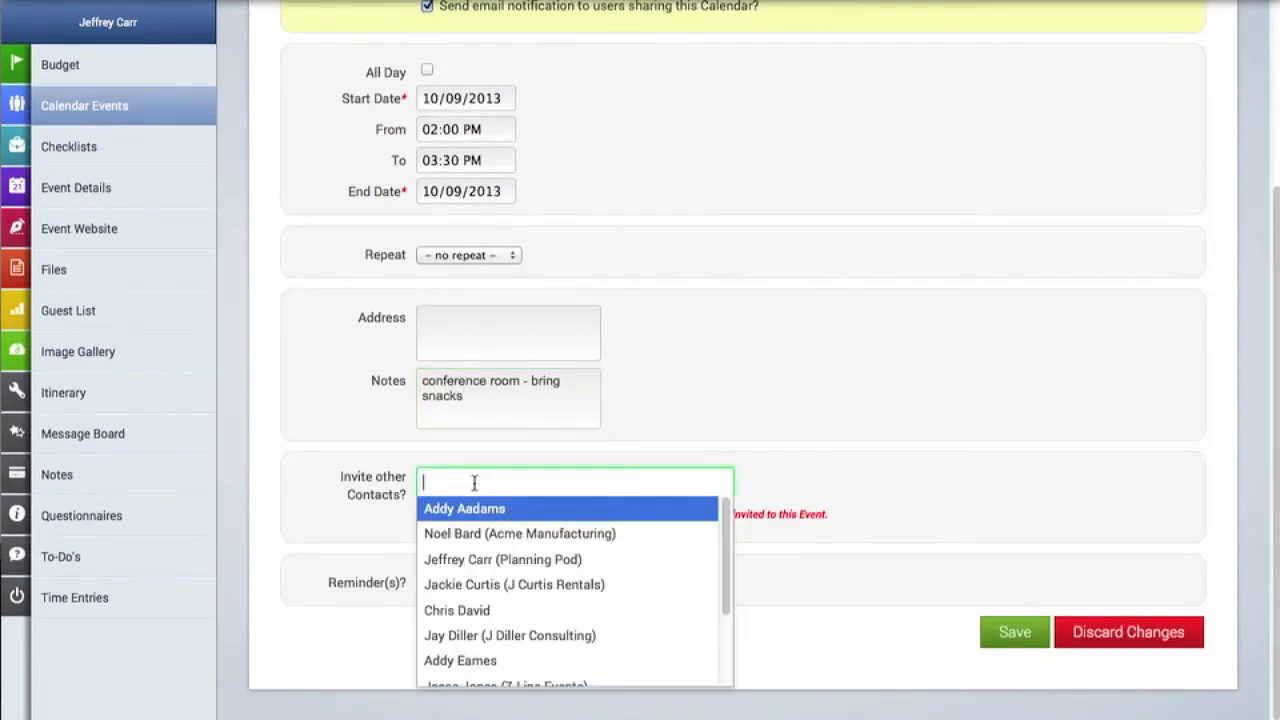
click(486, 609)
- Enable an email reminder 15 minutes before the brainstorming event and save the event
click(426, 587)
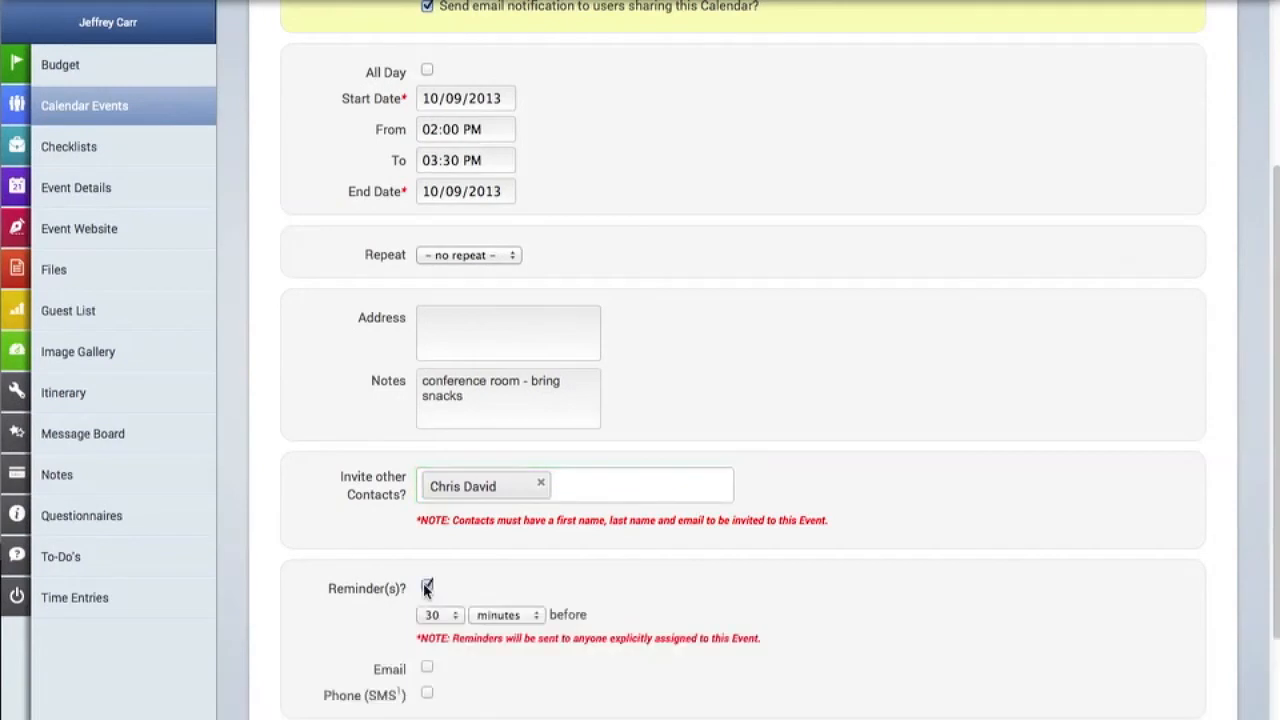
scroll(423, 583, down, 2)
click(439, 540)
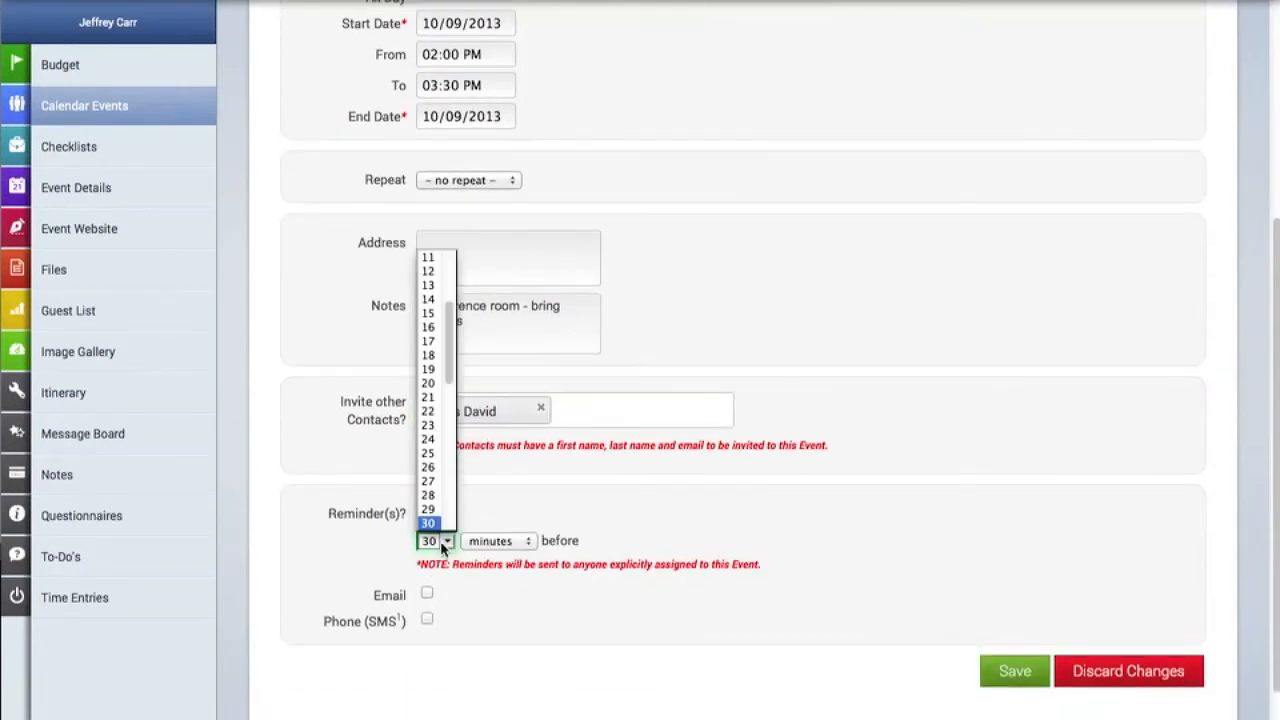
click(430, 313)
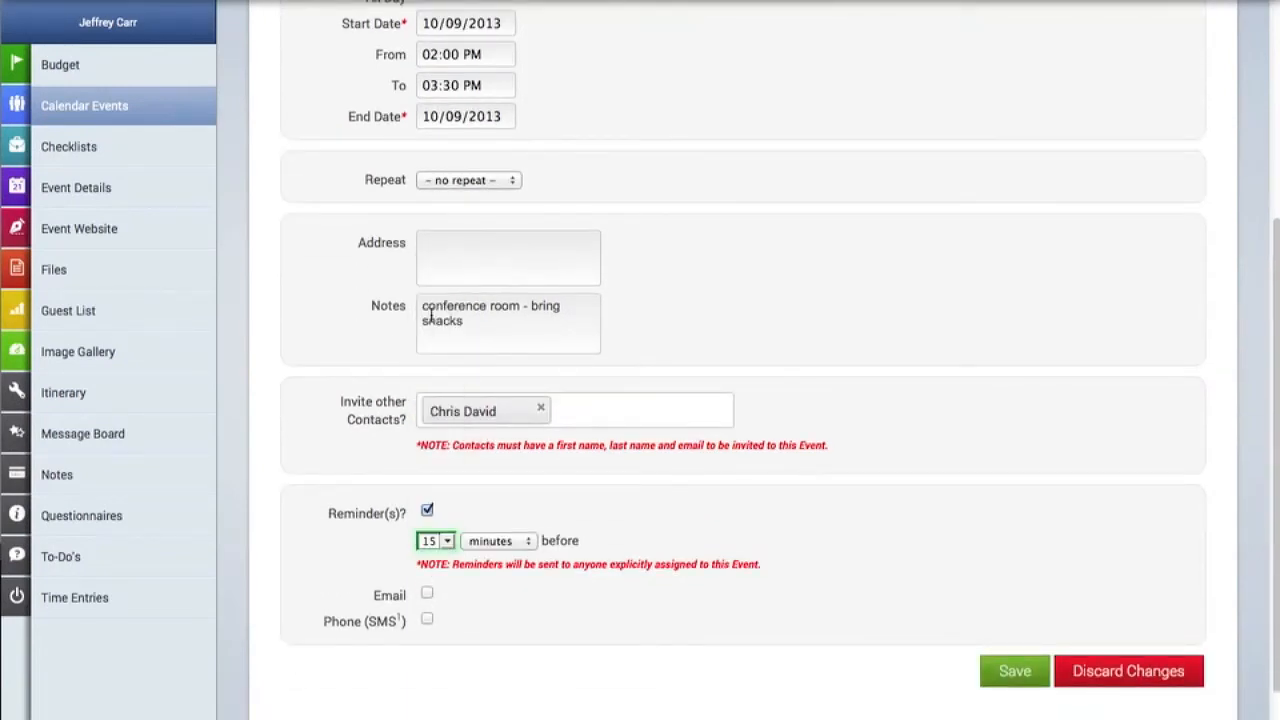
click(427, 593)
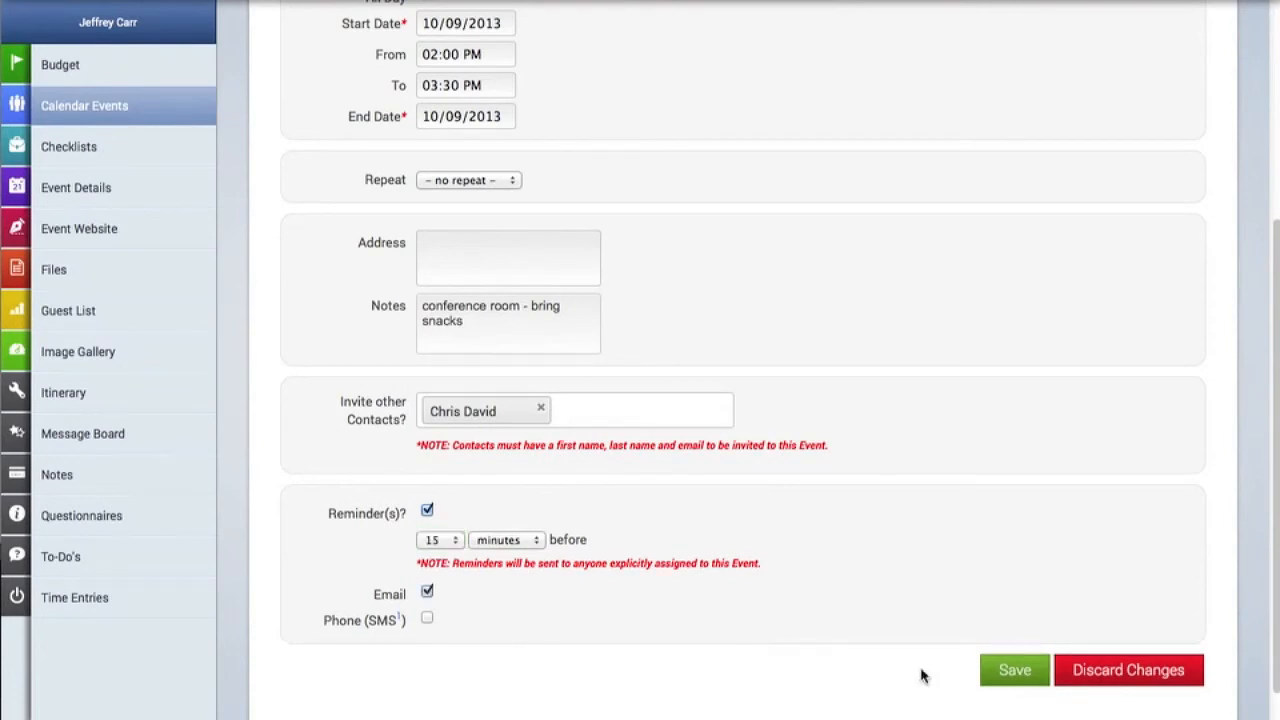
click(1004, 675)
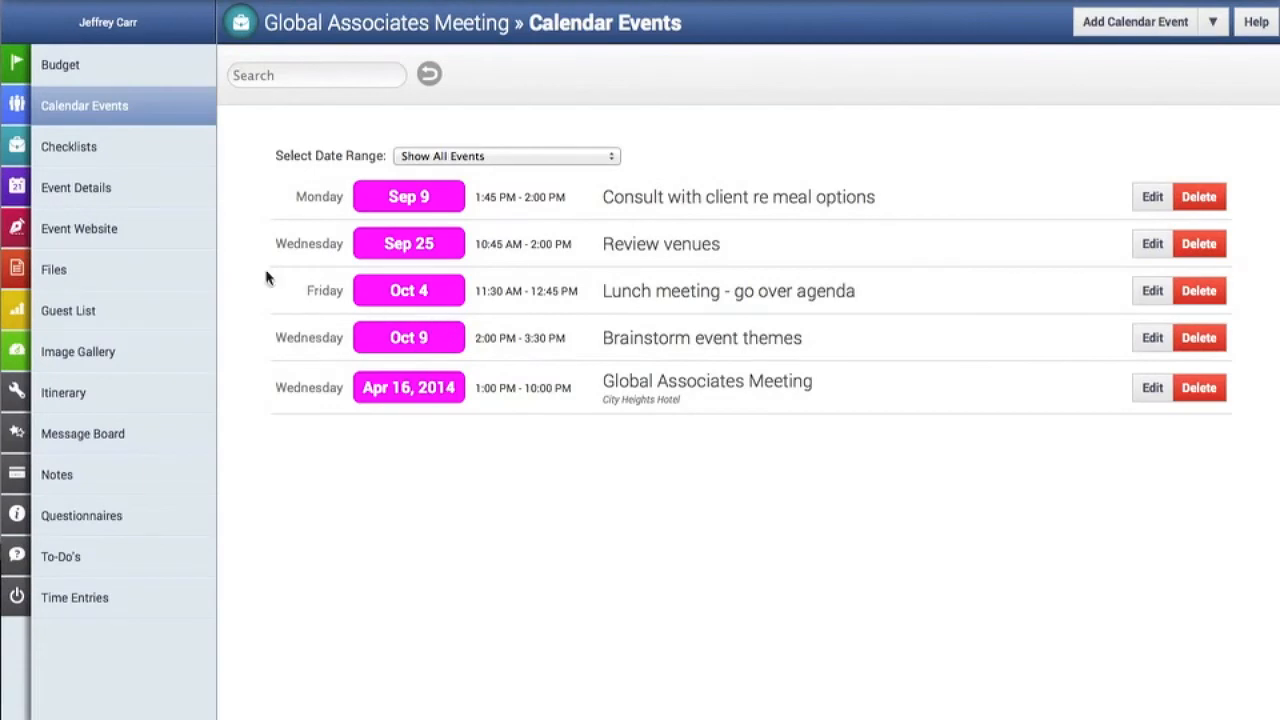
- Show October 2013 in the main calendar and review the details of the "Brainstorm event themes" event on October 9
mouse_move(30, 190)
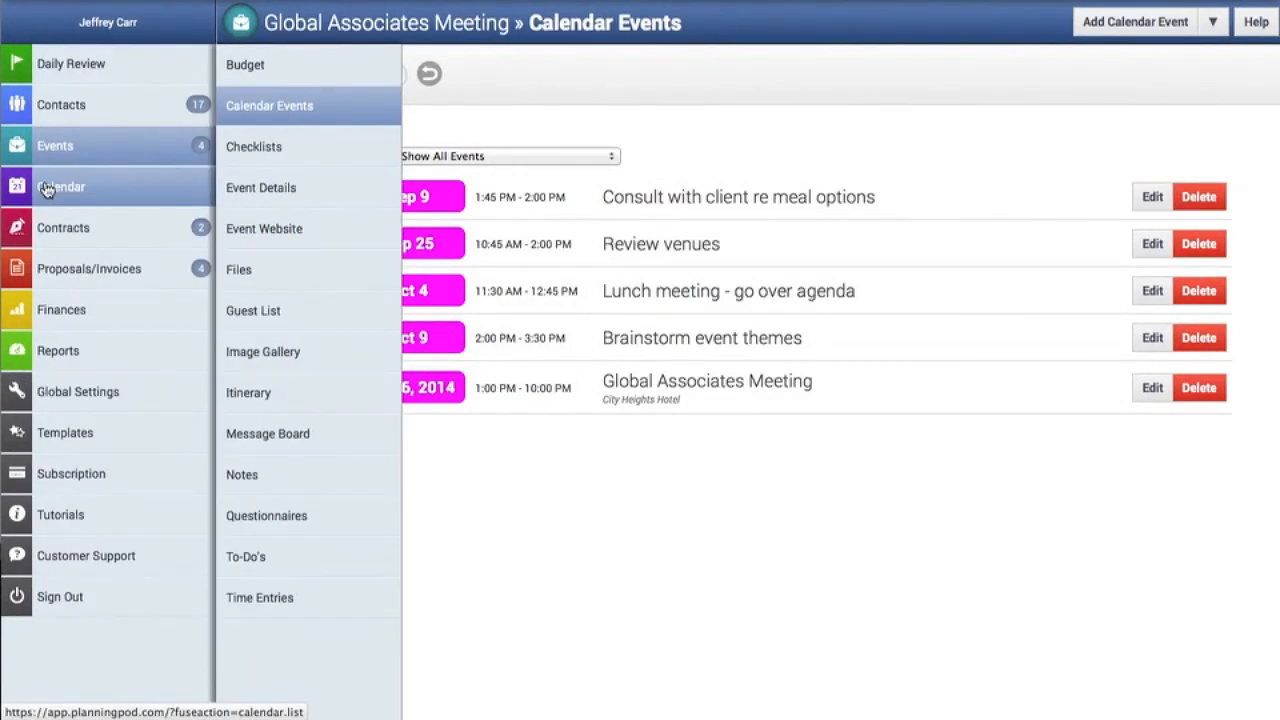
click(47, 190)
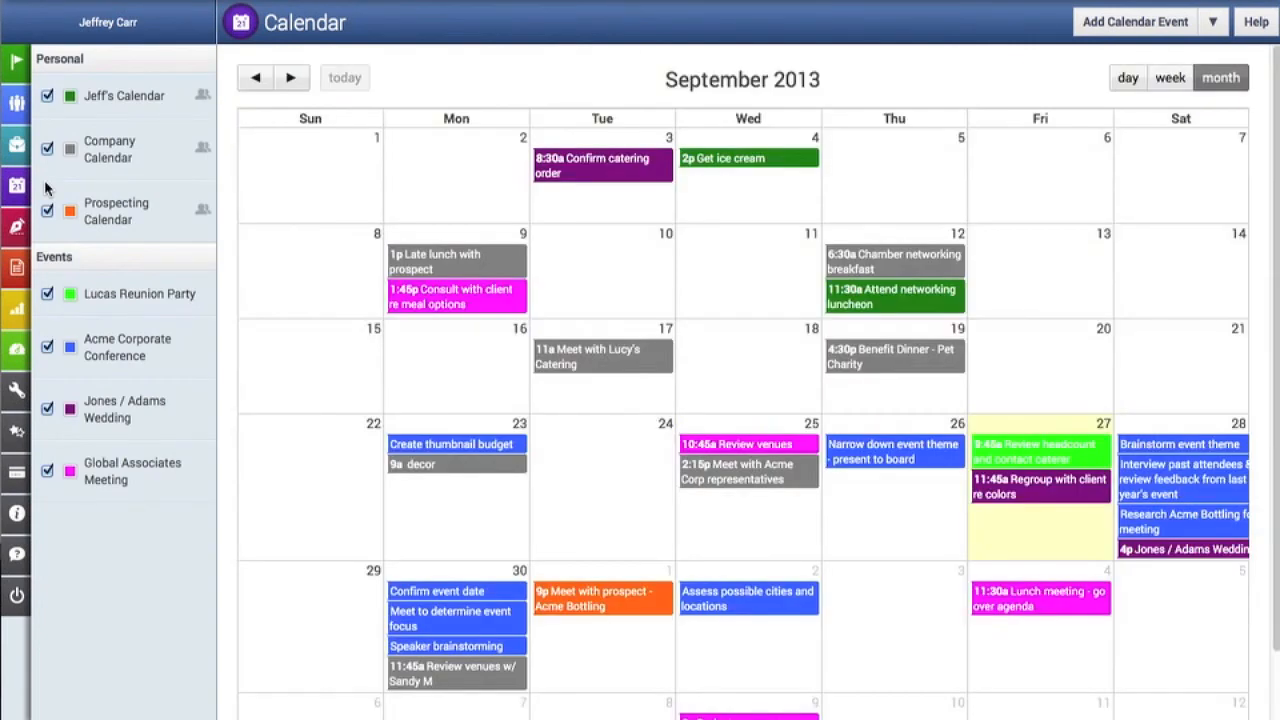
click(291, 78)
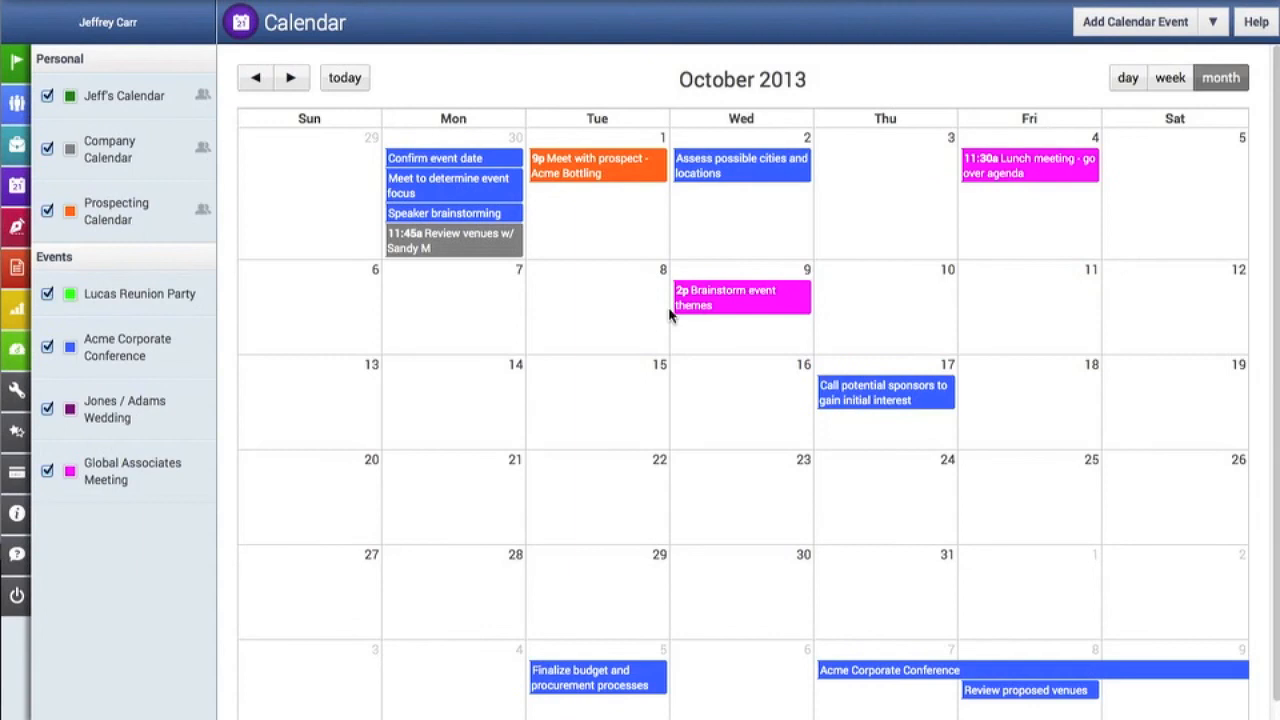
click(719, 299)
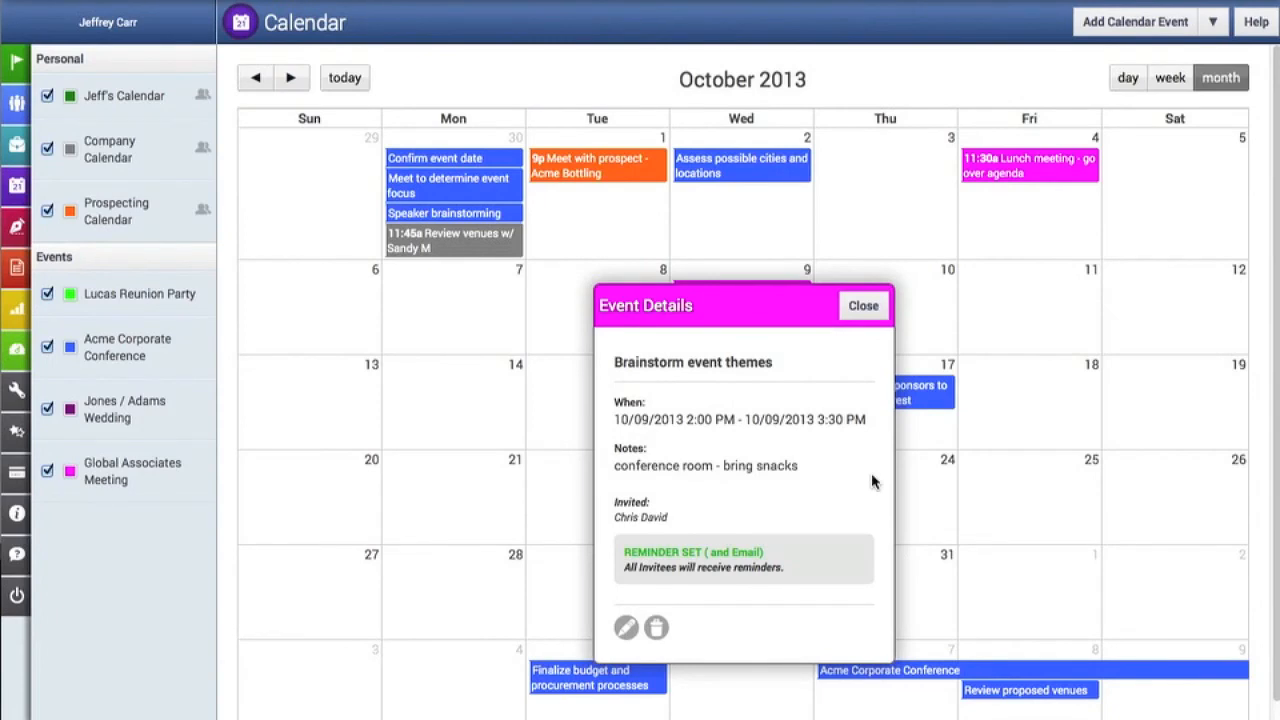
click(864, 306)
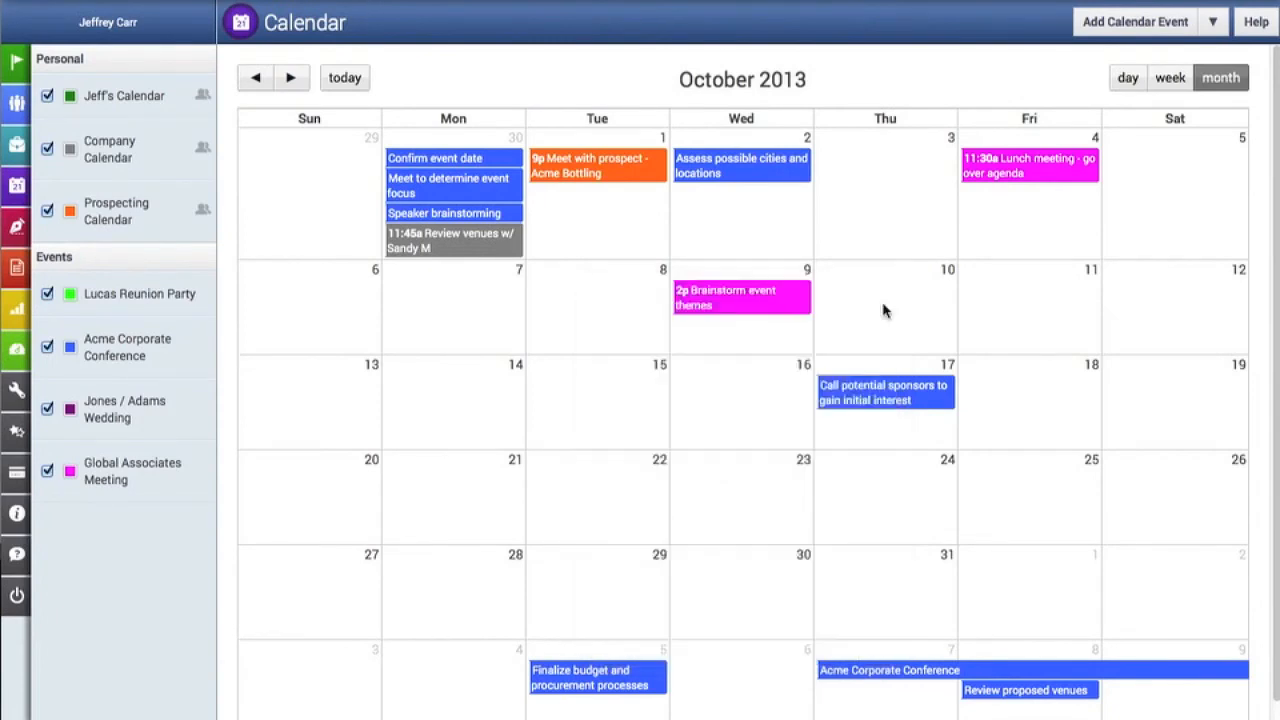
- View the iCal feed subscription addresses, highlight the Acme Corporate Conference URL, and return to the calendar
click(1222, 30)
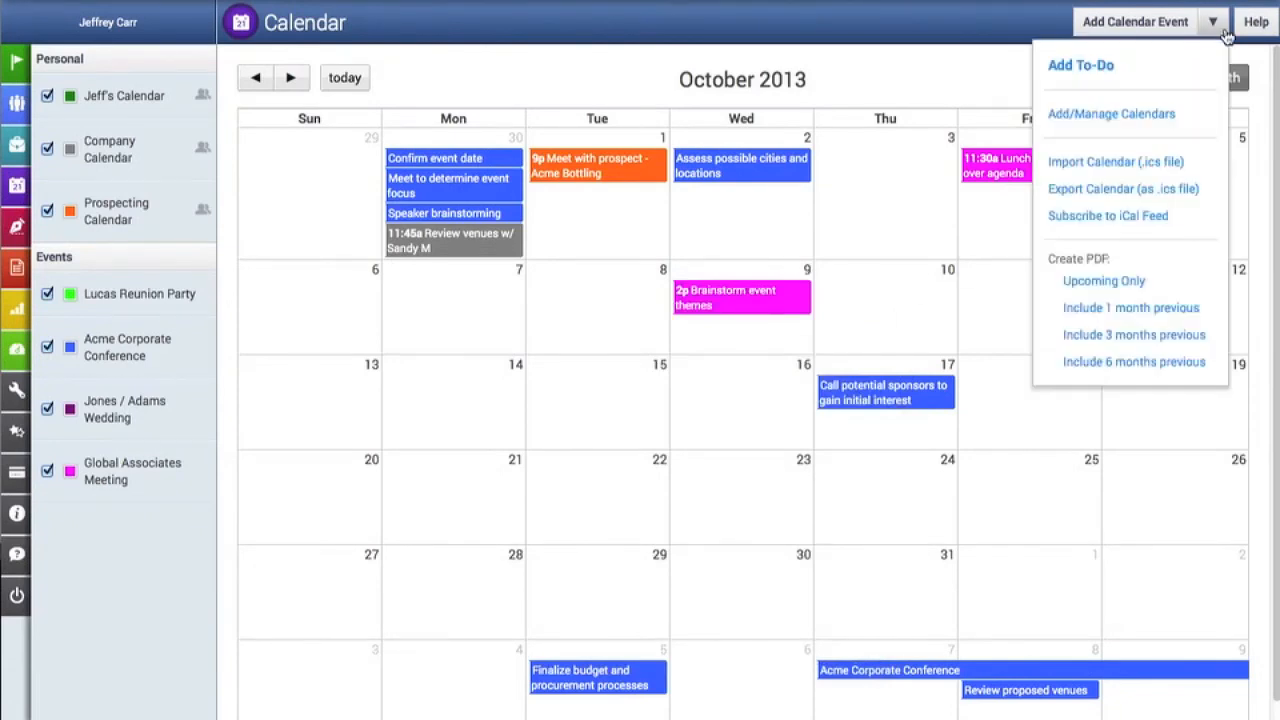
click(1162, 218)
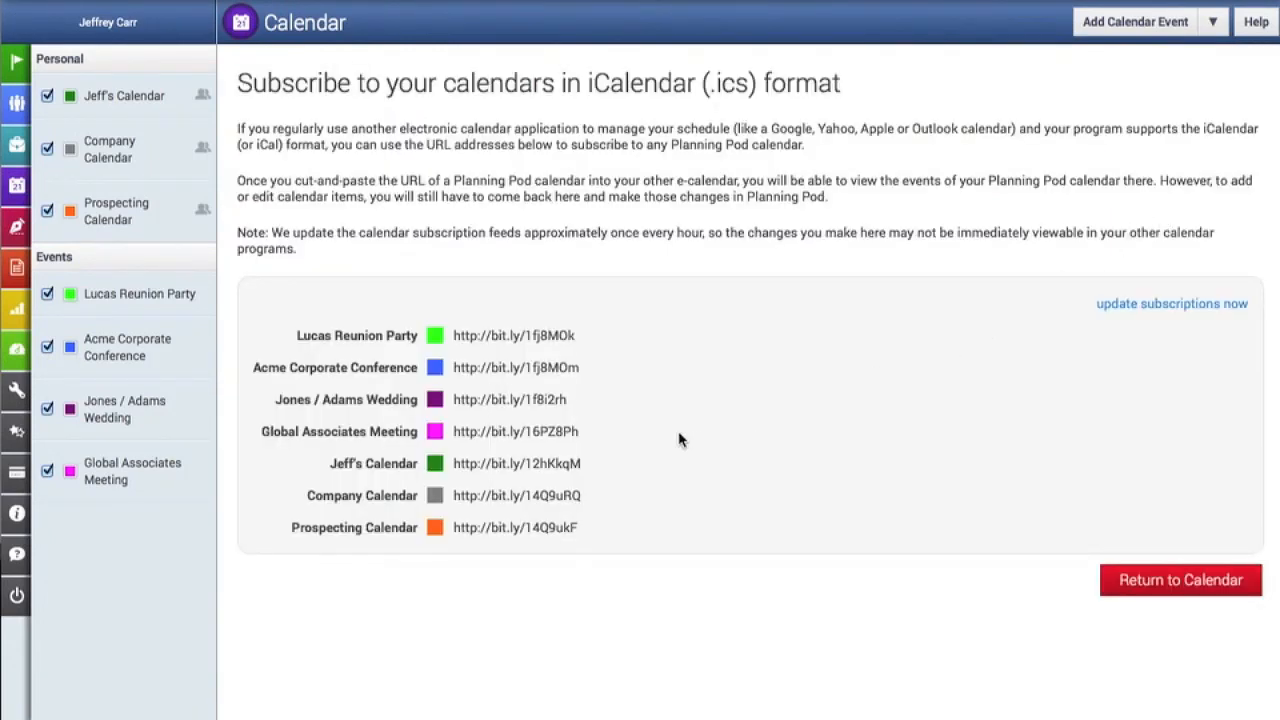
drag(580, 368, 453, 372)
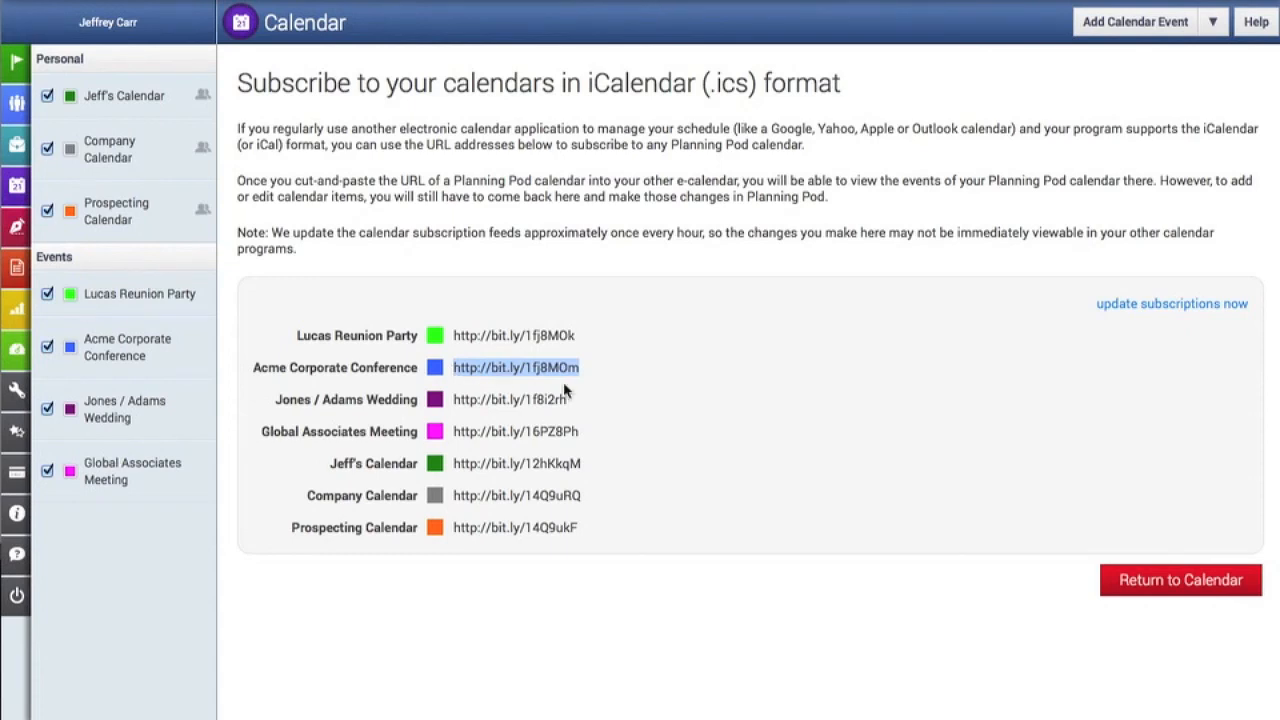
click(1143, 583)
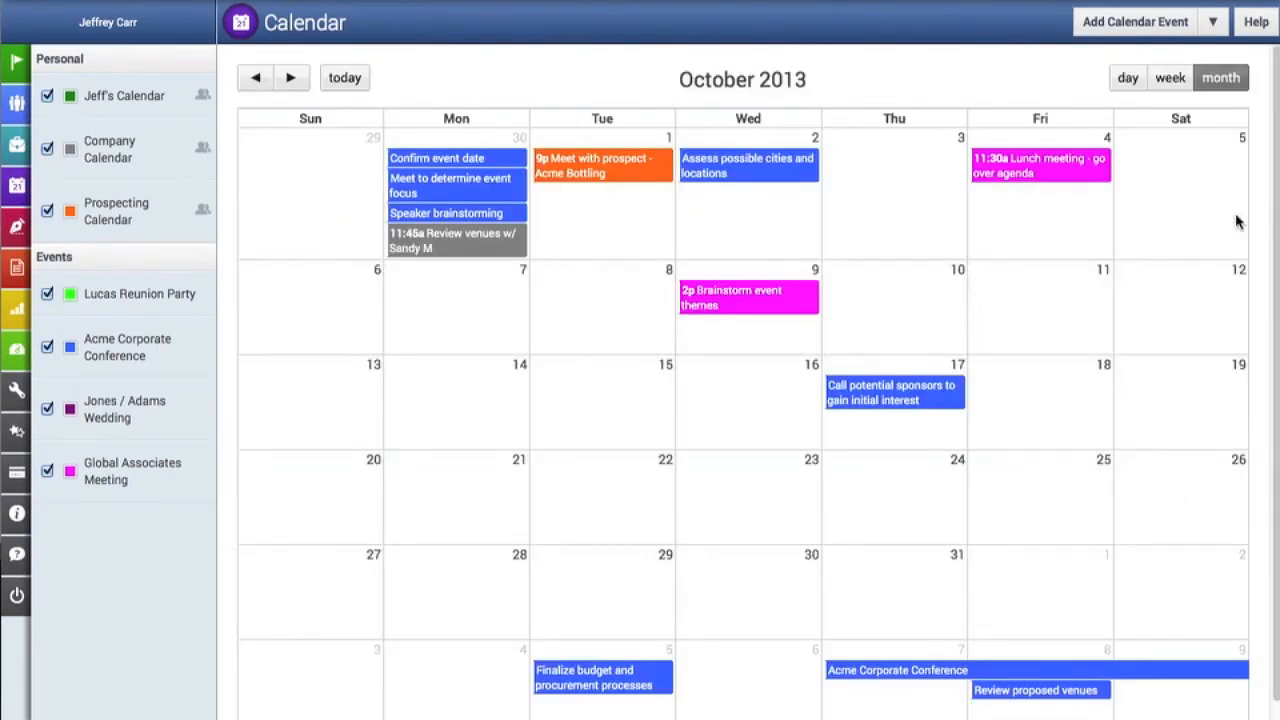
click(1215, 22)
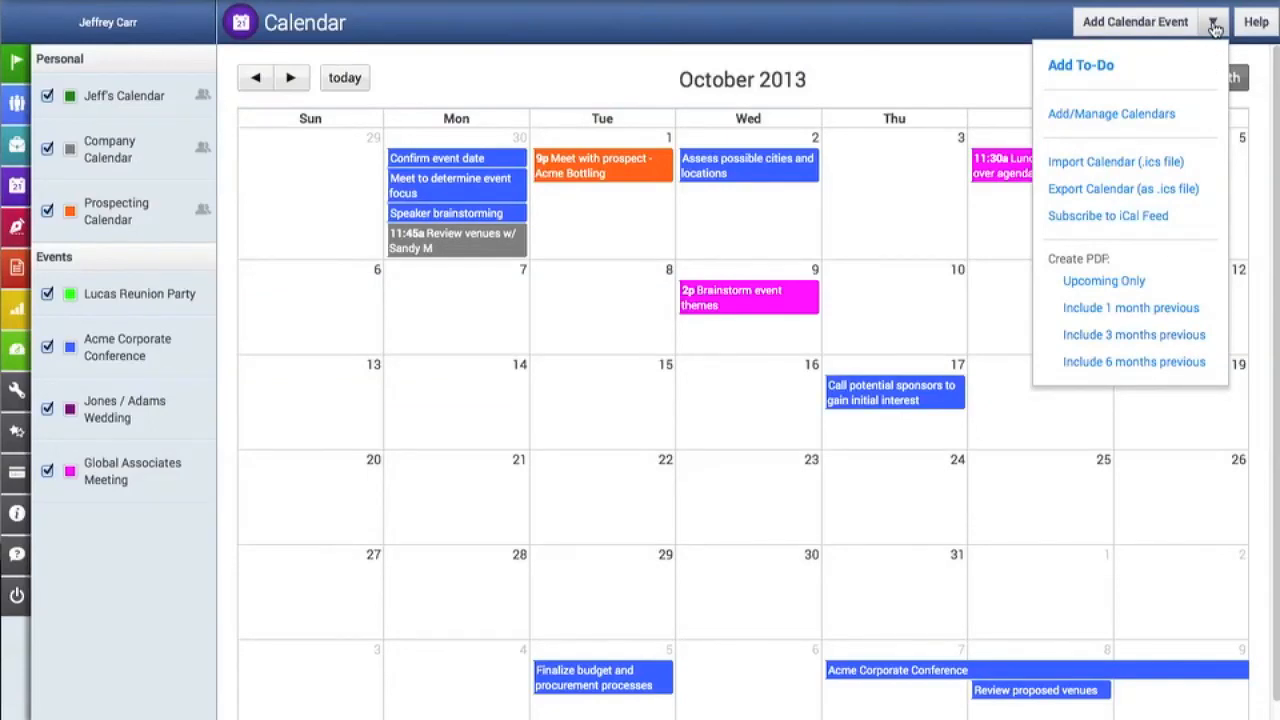
click(896, 80)
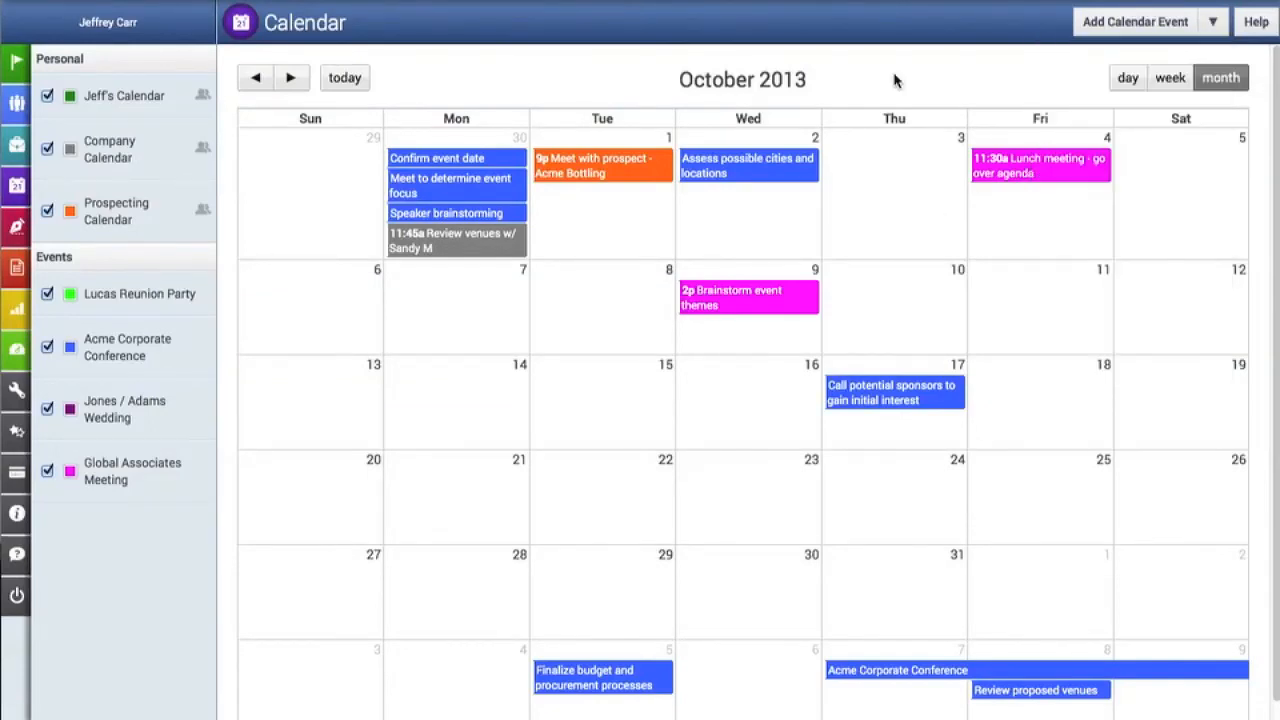